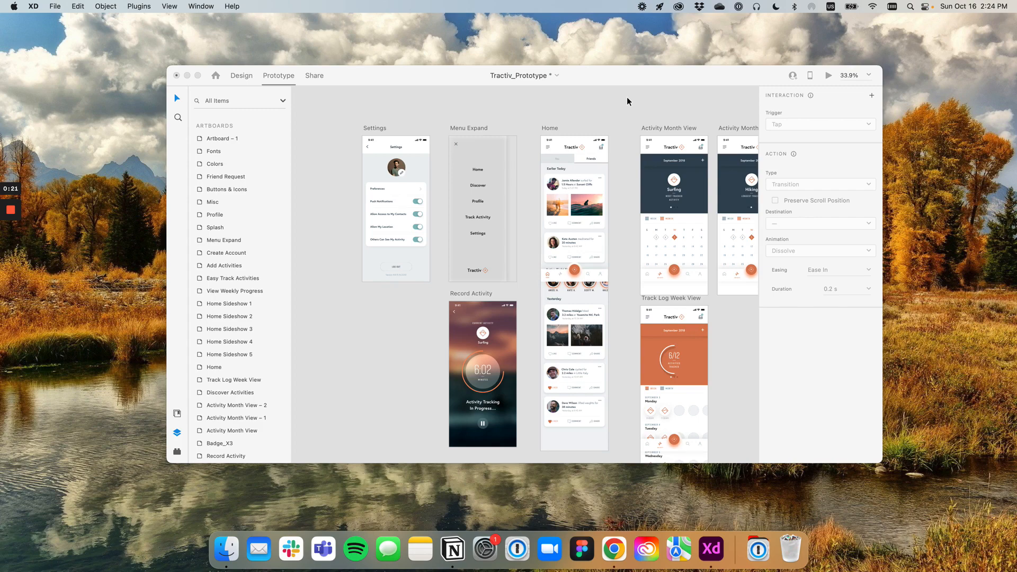
Compare the Design and Prototype workspaces of the file, finishing in Prototype mode
{"action": "left_click", "coordinate": [627, 101]}
{"action": "left_click", "coordinate": [241, 78]}
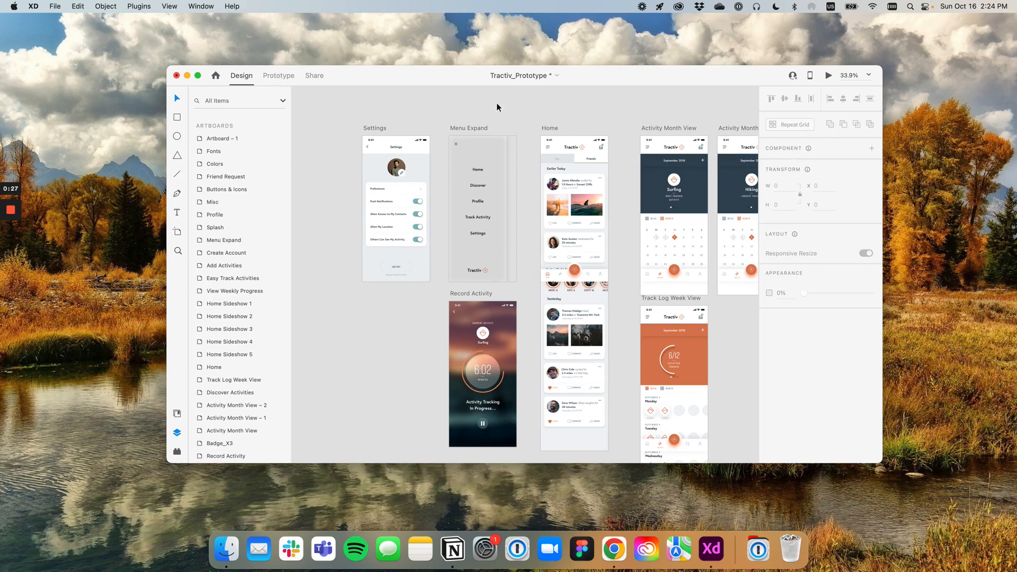
{"action": "left_click", "coordinate": [279, 75]}
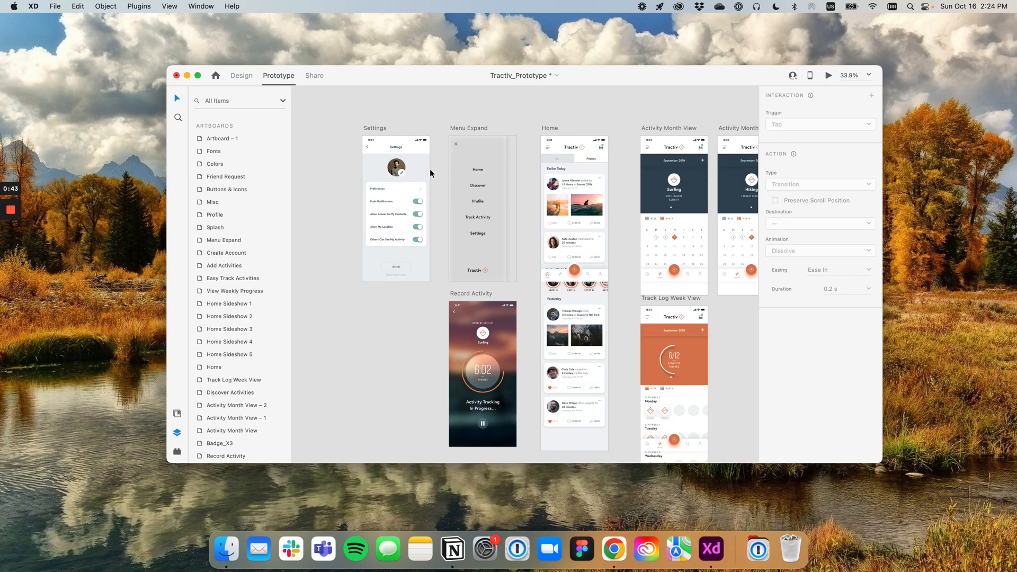
{"action": "left_click", "coordinate": [242, 77]}
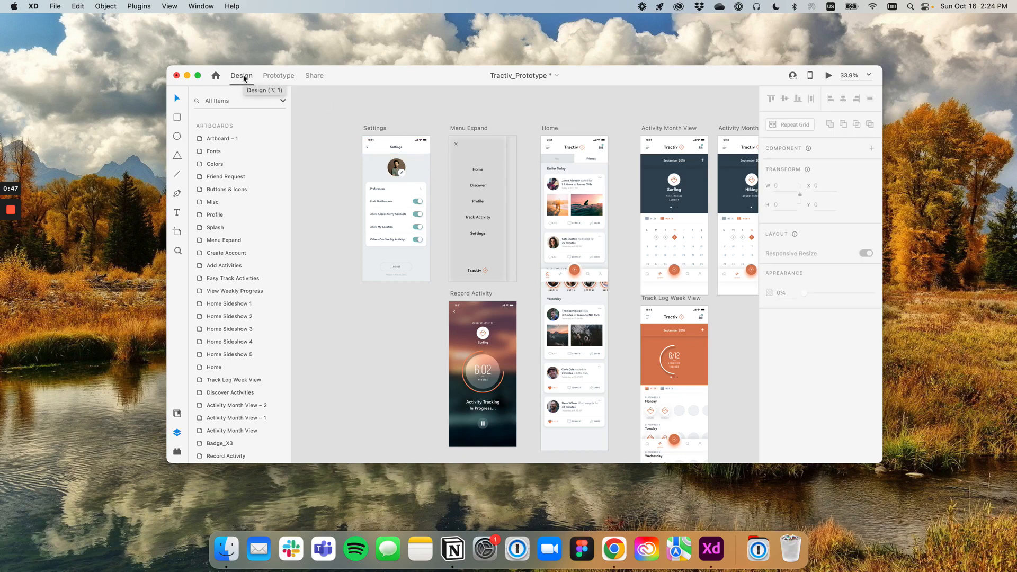
{"action": "left_click", "coordinate": [276, 77]}
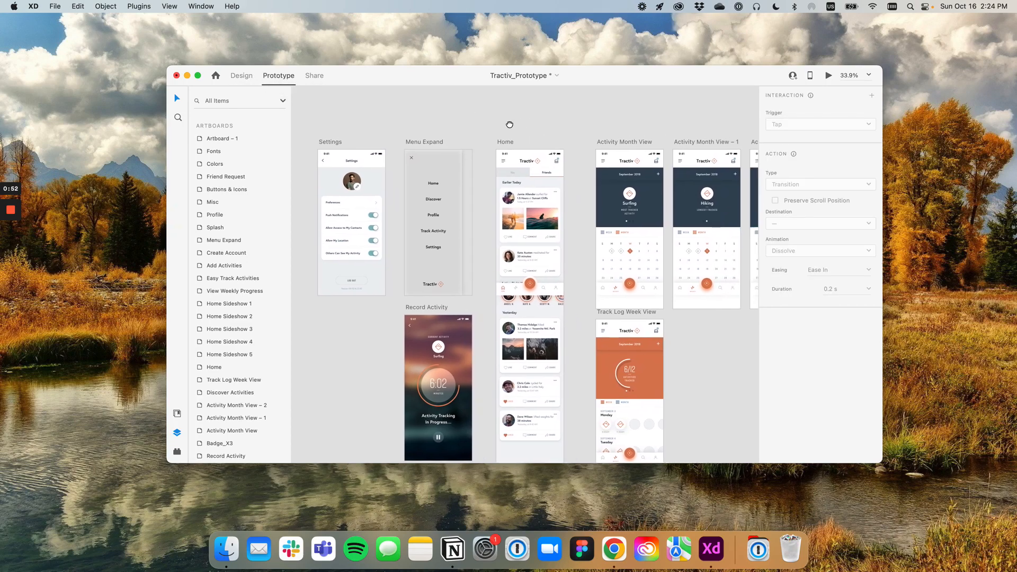
Connect the Settings item on the Menu Expand artboard to the Settings artboard
{"action": "left_click_drag", "start_coordinate": [510, 124], "coordinate": [514, 123]}
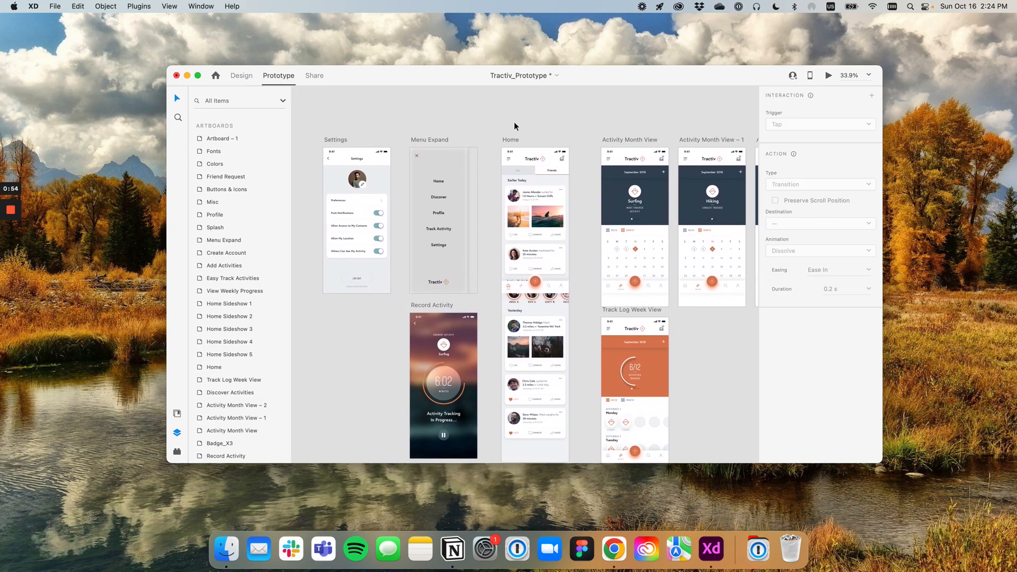
{"action": "scroll", "coordinate": [427, 195], "scroll_direction": "up", "scroll_amount": 2}
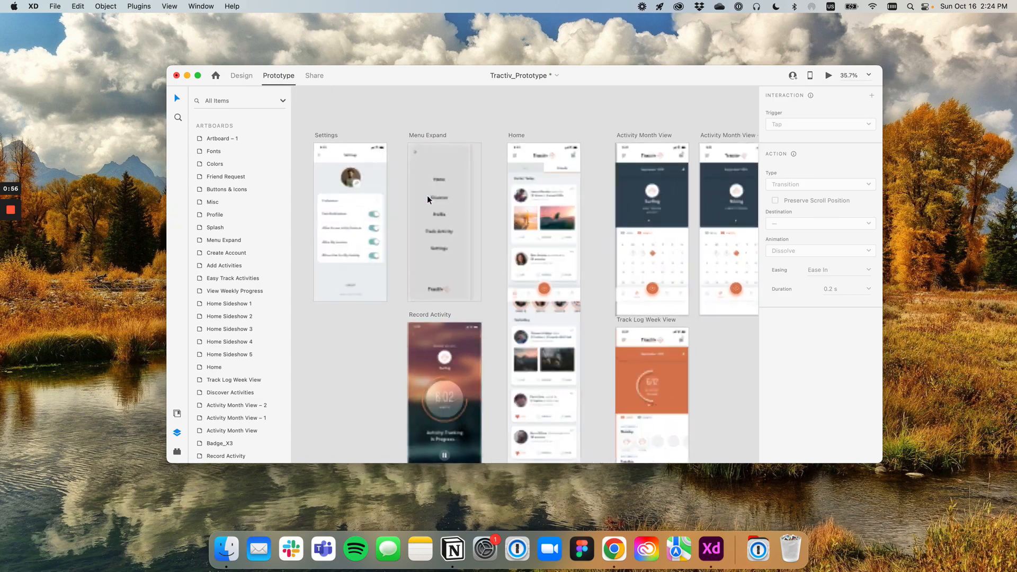
{"action": "scroll", "coordinate": [479, 176], "scroll_direction": "up", "scroll_amount": 5}
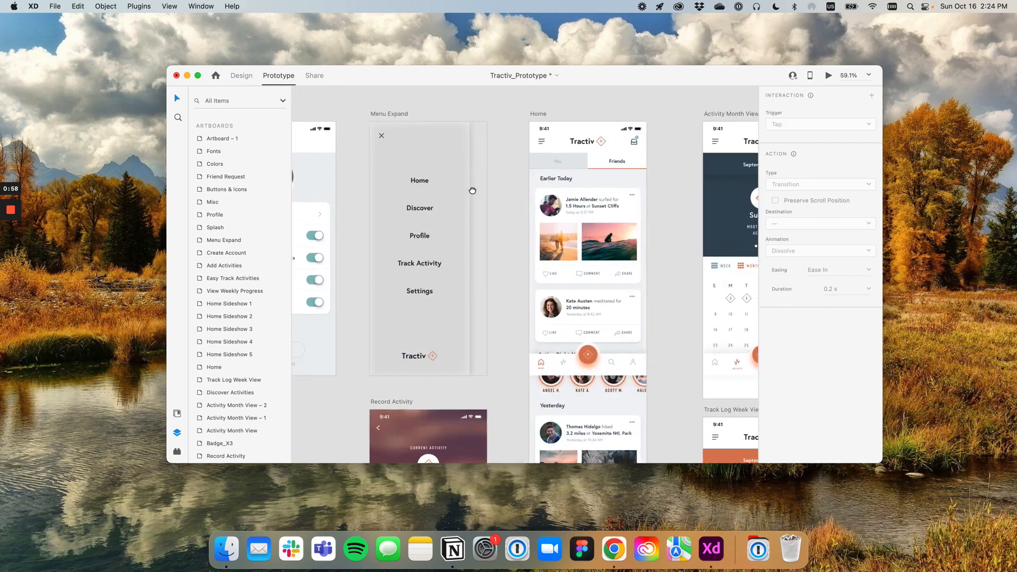
{"action": "left_click_drag", "start_coordinate": [472, 191], "coordinate": [608, 196]}
{"action": "scroll", "coordinate": [556, 236], "scroll_direction": "up", "scroll_amount": 2}
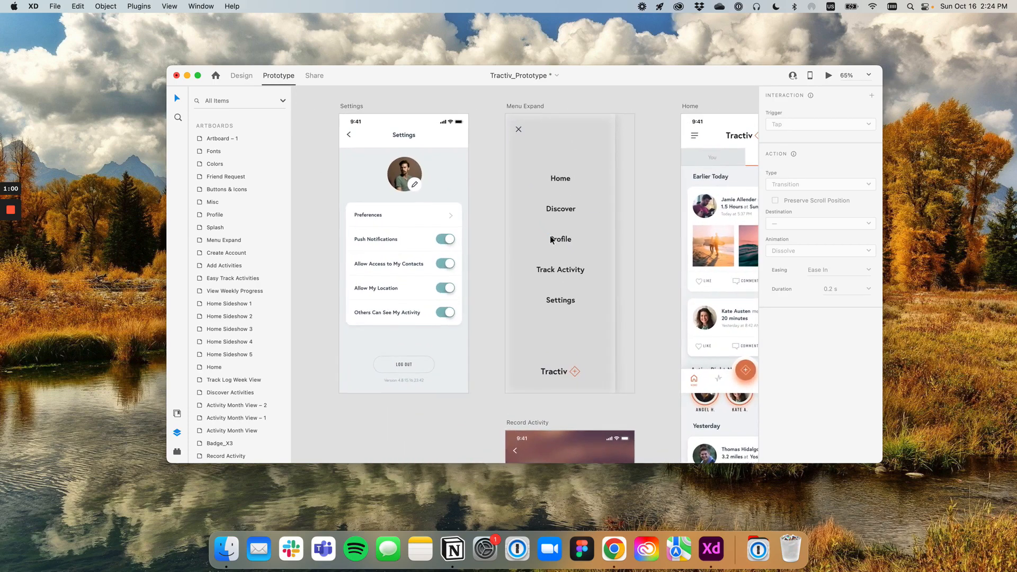
{"action": "left_click_drag", "start_coordinate": [555, 260], "coordinate": [542, 244]}
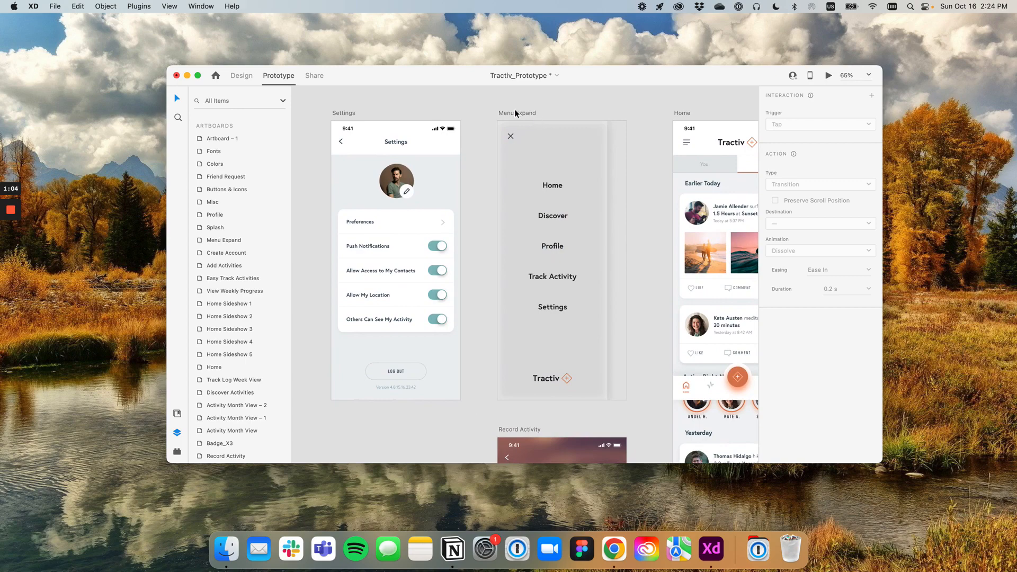
{"action": "mouse_move", "coordinate": [564, 106]}
{"action": "left_mouse_down"}
{"action": "mouse_move", "coordinate": [536, 101]}
{"action": "mouse_move", "coordinate": [567, 111]}
{"action": "left_mouse_up"}
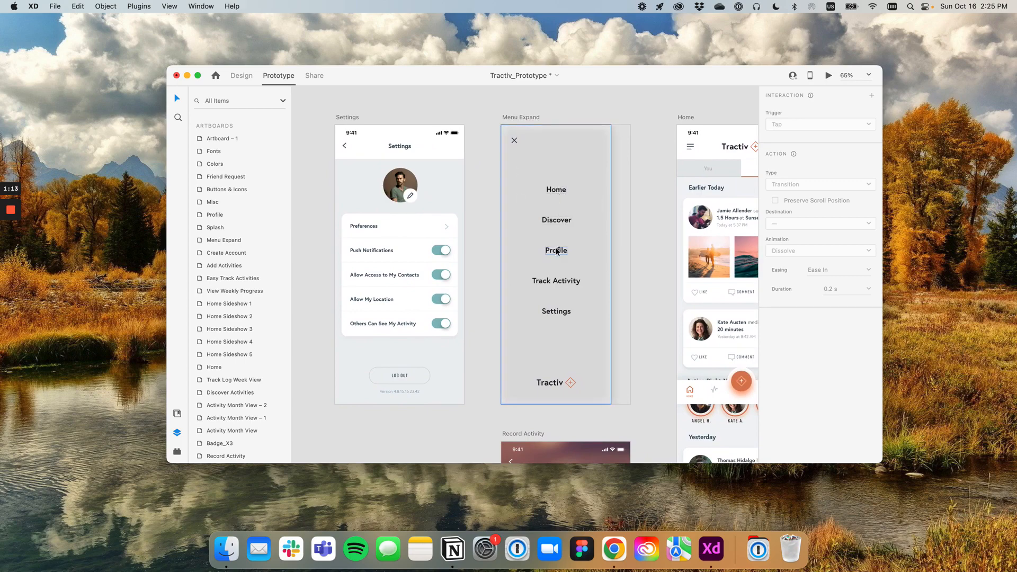
{"action": "double_click", "coordinate": [556, 310]}
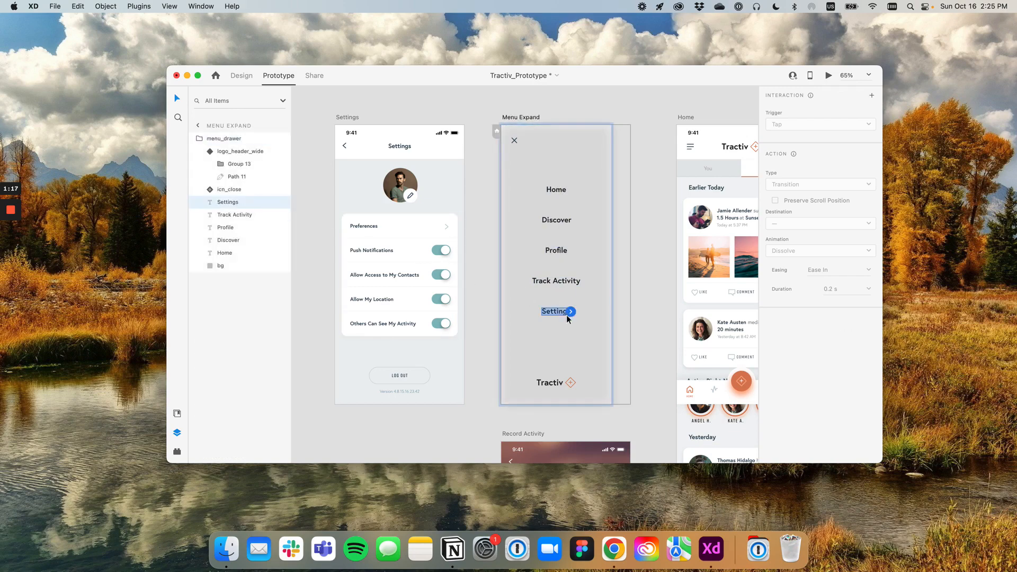
{"action": "scroll", "coordinate": [550, 313], "scroll_direction": "up", "scroll_amount": 3}
{"action": "scroll", "coordinate": [561, 313], "scroll_direction": "down", "scroll_amount": 2}
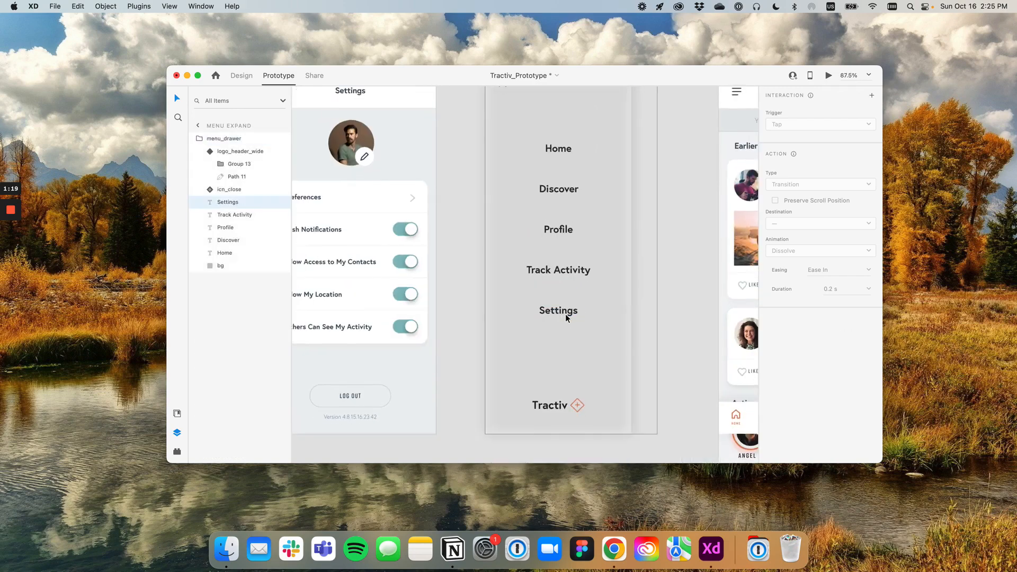
{"action": "double_click", "coordinate": [564, 313]}
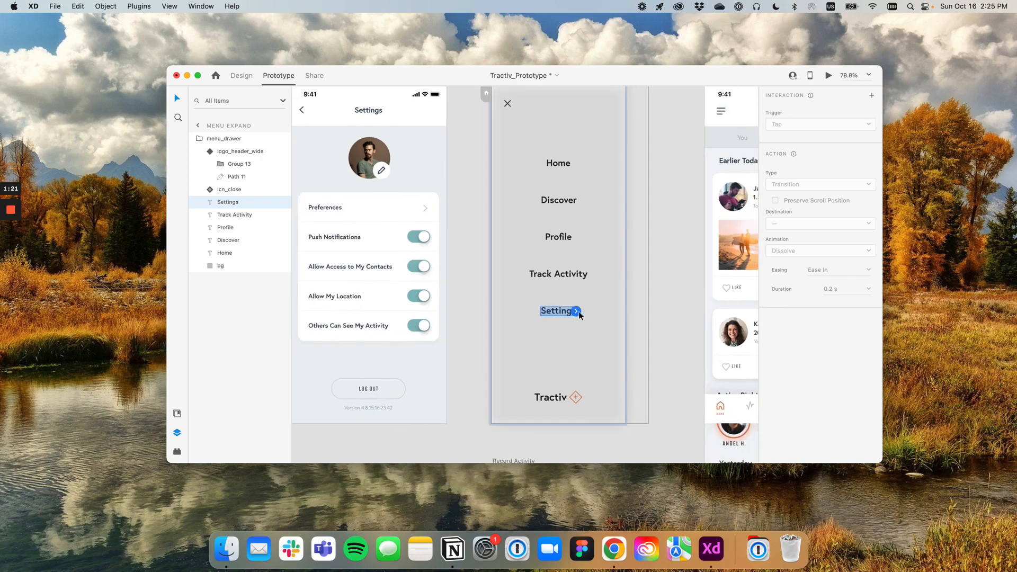
{"action": "scroll", "coordinate": [574, 291], "scroll_direction": "down", "scroll_amount": 1}
{"action": "left_click_drag", "start_coordinate": [591, 299], "coordinate": [609, 309]}
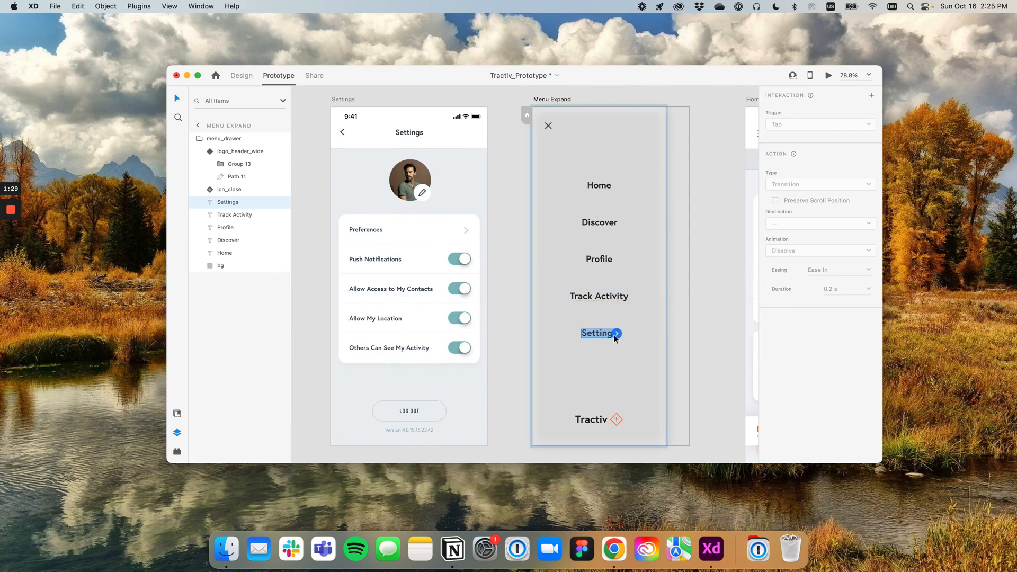
{"action": "left_click", "coordinate": [617, 334]}
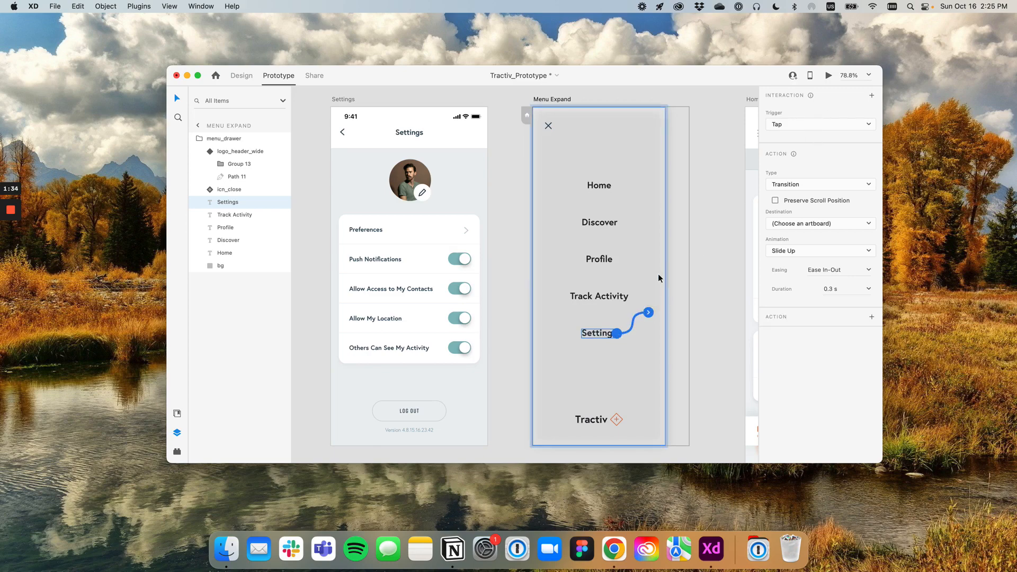
{"action": "left_click_drag", "start_coordinate": [648, 312], "coordinate": [478, 198]}
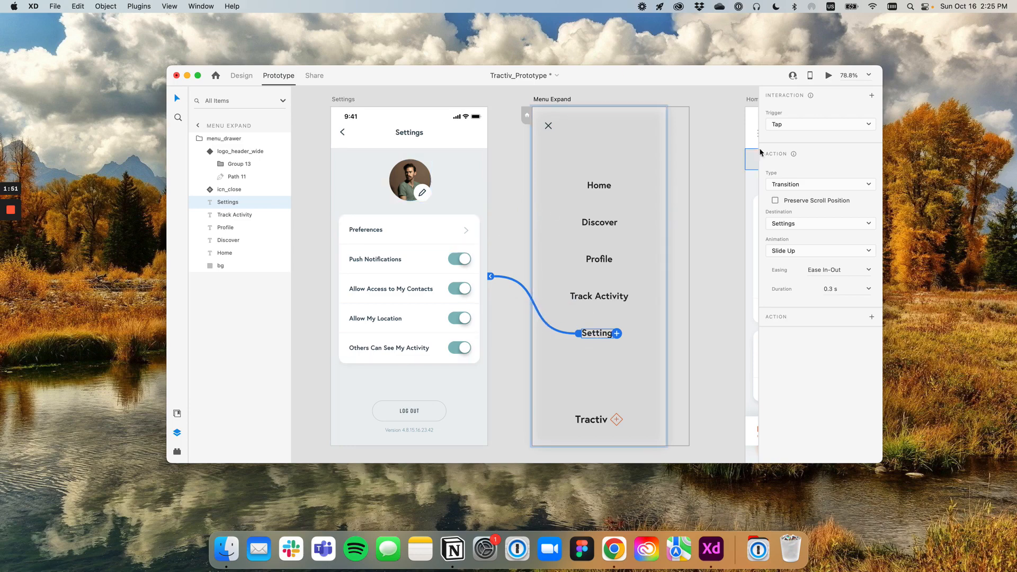
Keep Tap as the trigger of the Settings link and set its action type to Hyperlink
{"action": "left_click", "coordinate": [828, 125]}
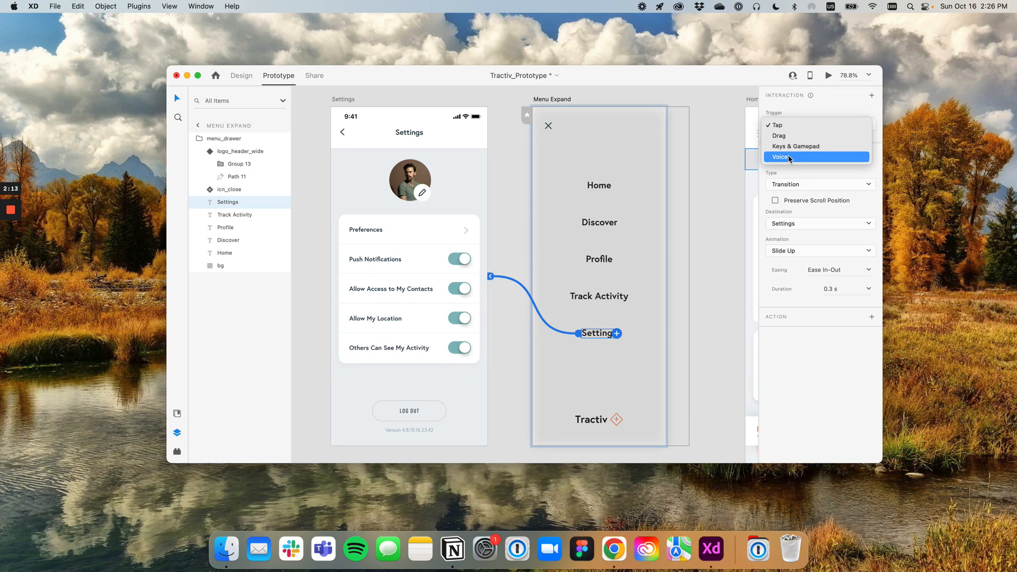
{"action": "left_click", "coordinate": [797, 126]}
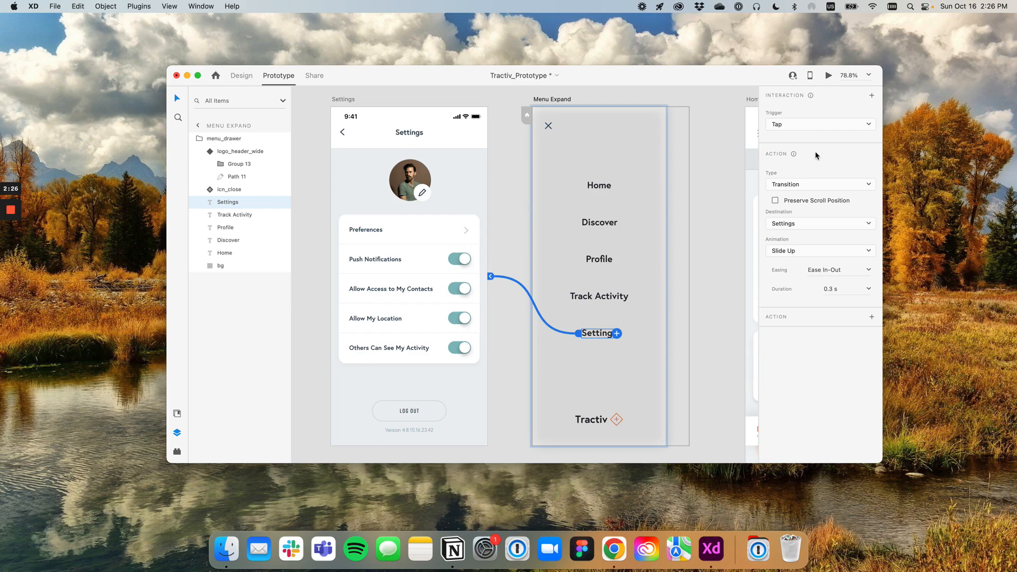
{"action": "left_click", "coordinate": [816, 185]}
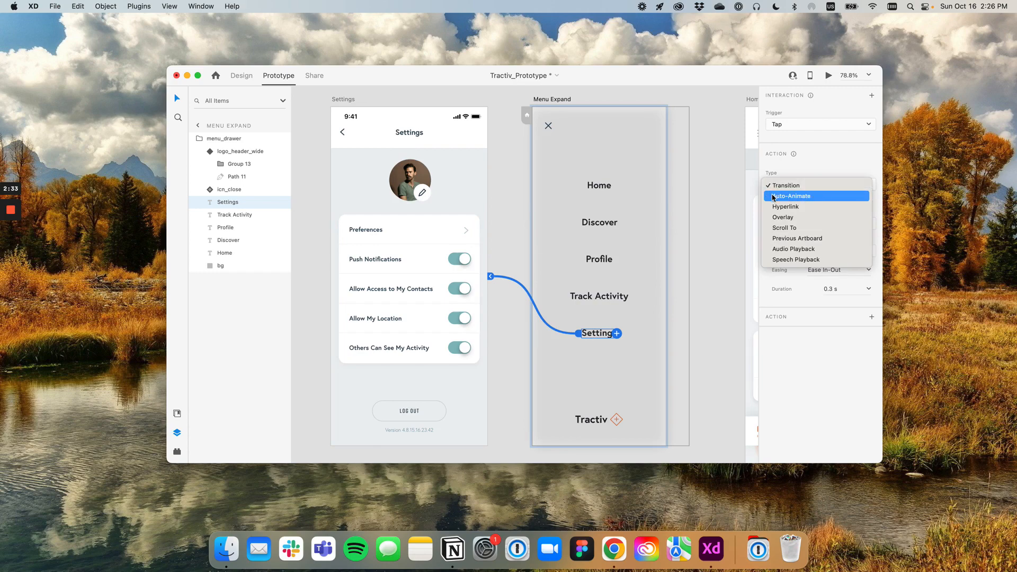
{"action": "left_click", "coordinate": [796, 210]}
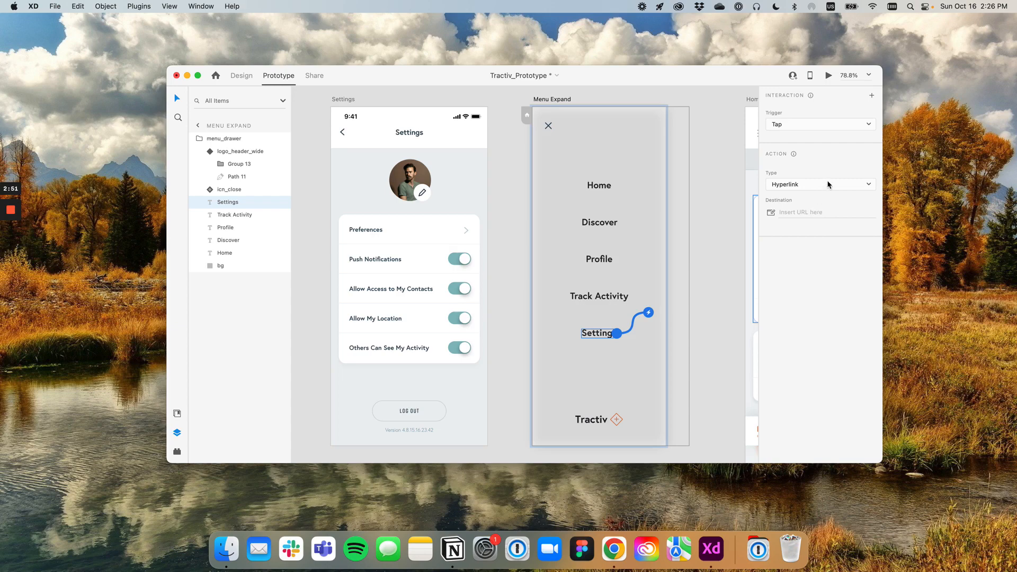
Set the Settings link's action type back to Transition and its animation to None
{"action": "left_click", "coordinate": [806, 185]}
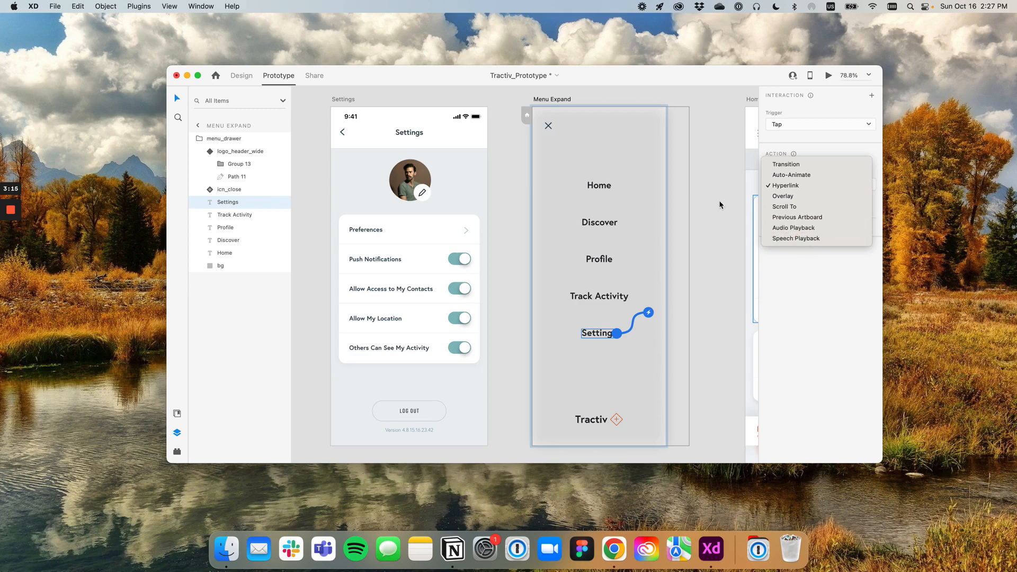
{"action": "left_click", "coordinate": [794, 167]}
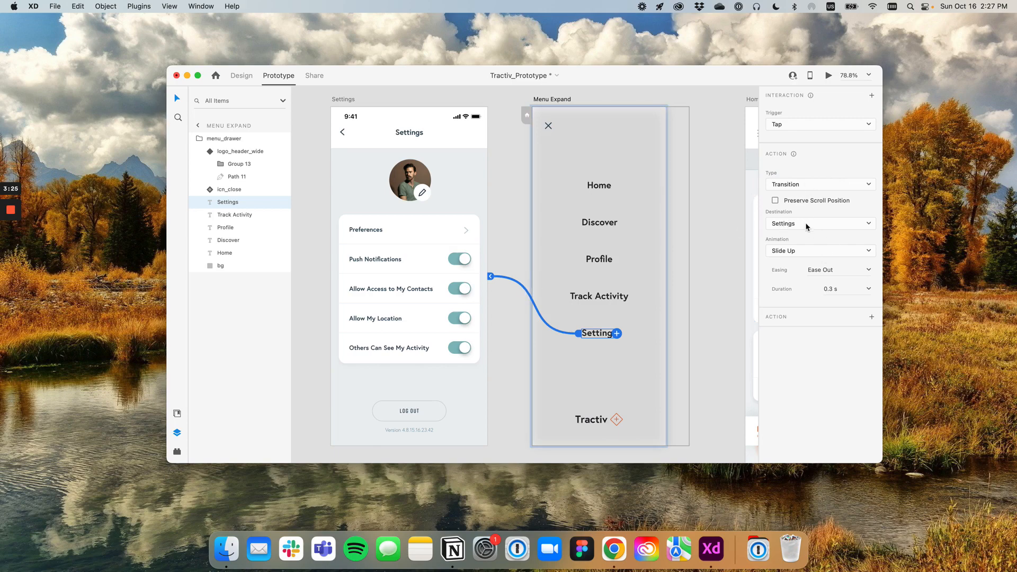
{"action": "left_click", "coordinate": [808, 255]}
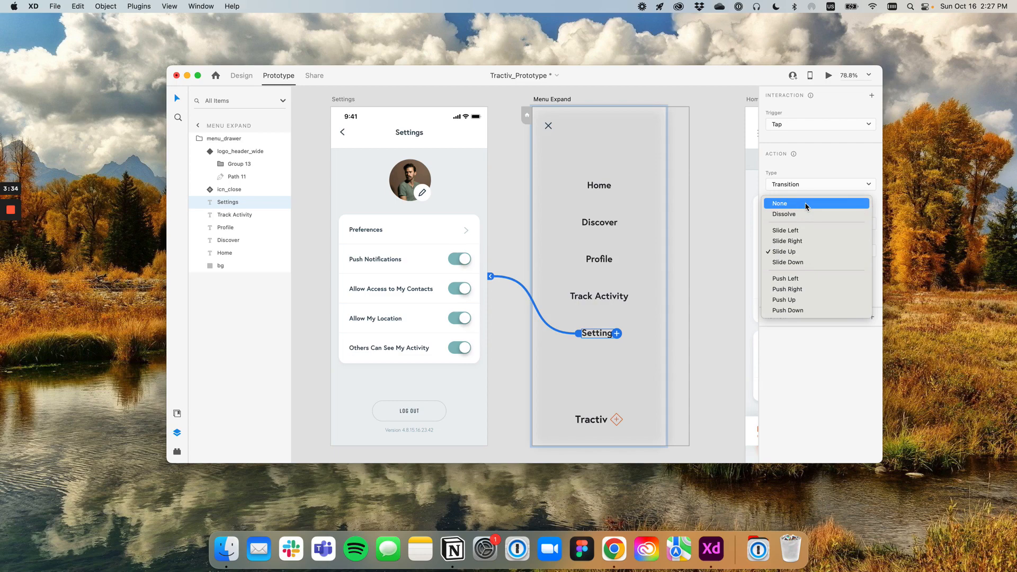
{"action": "left_click", "coordinate": [806, 206]}
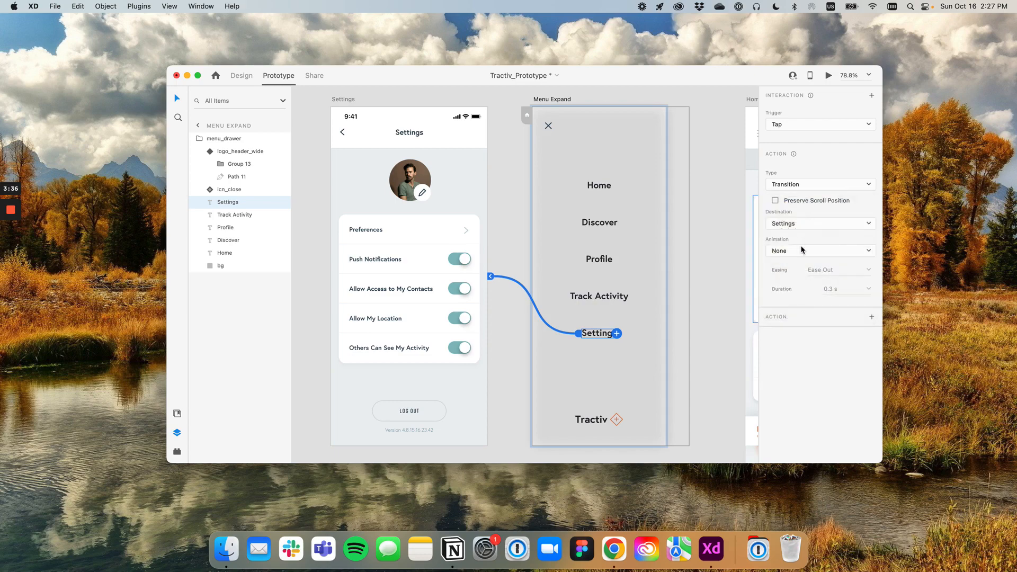
Set the transition's animation to Slide Left and reselect the Settings menu item to check its link
{"action": "left_click", "coordinate": [799, 251]}
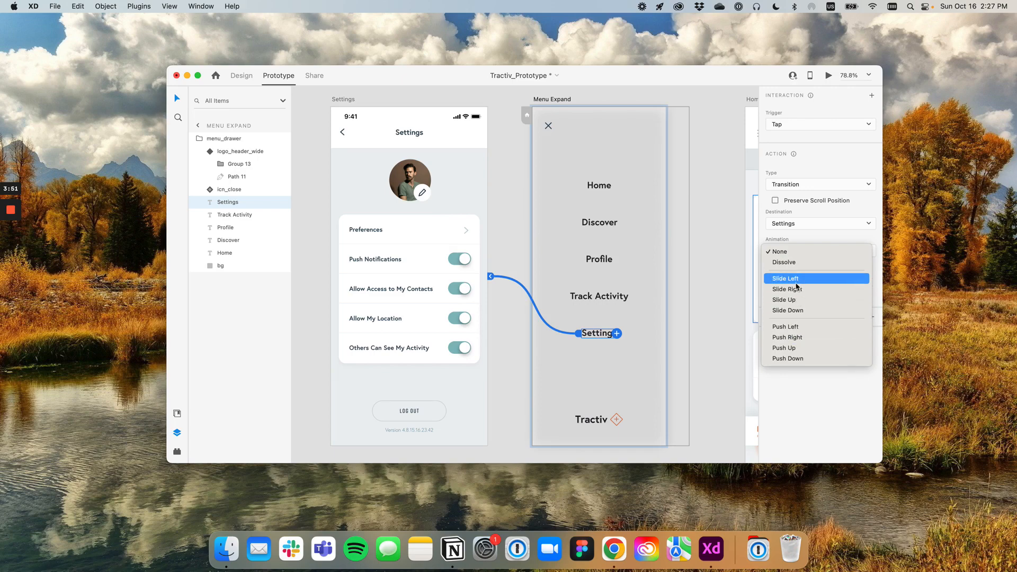
{"action": "left_click", "coordinate": [797, 279]}
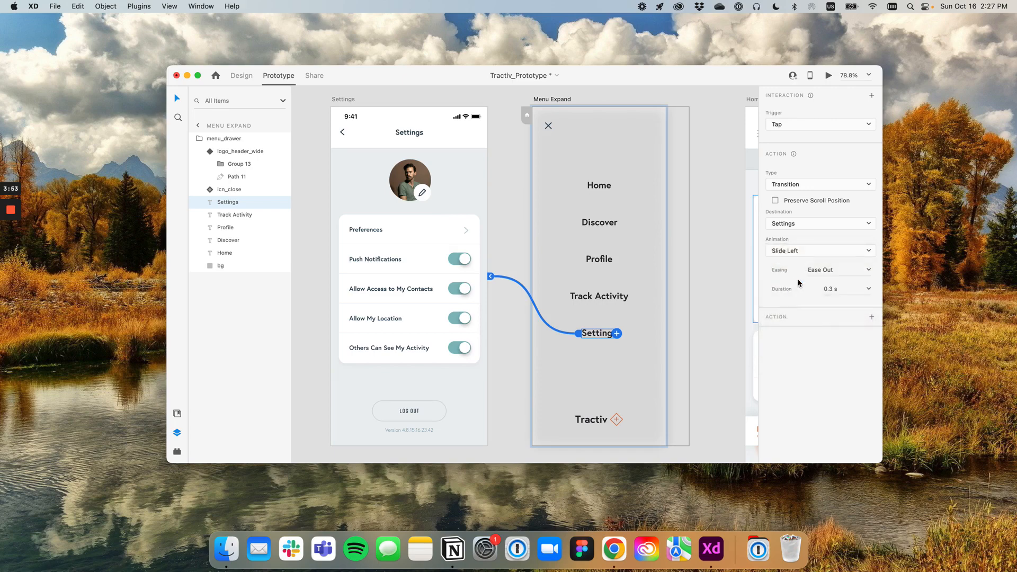
{"action": "left_click", "coordinate": [705, 182]}
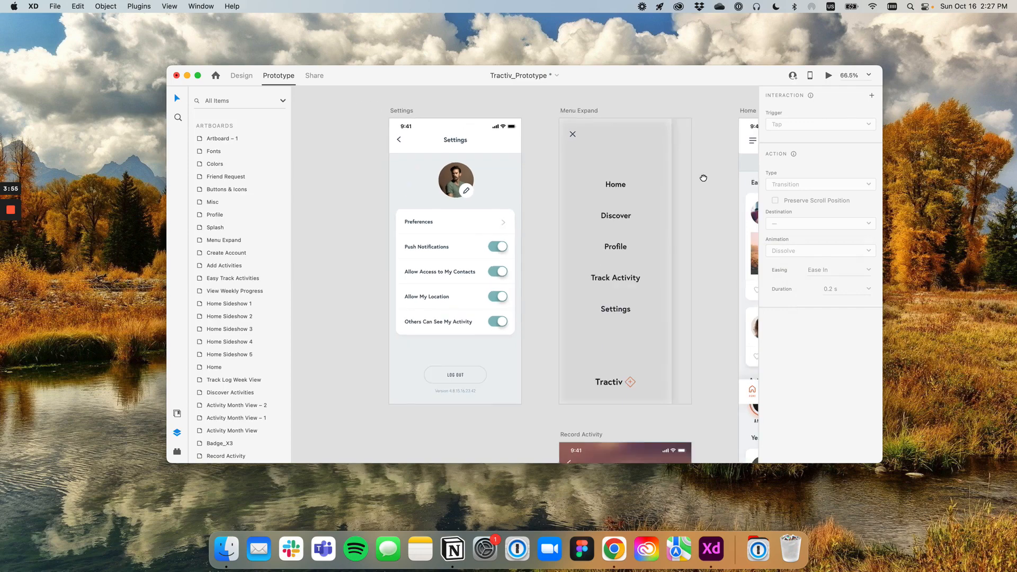
{"action": "scroll", "coordinate": [551, 186], "scroll_direction": "down", "scroll_amount": 2}
{"action": "double_click", "coordinate": [502, 317]}
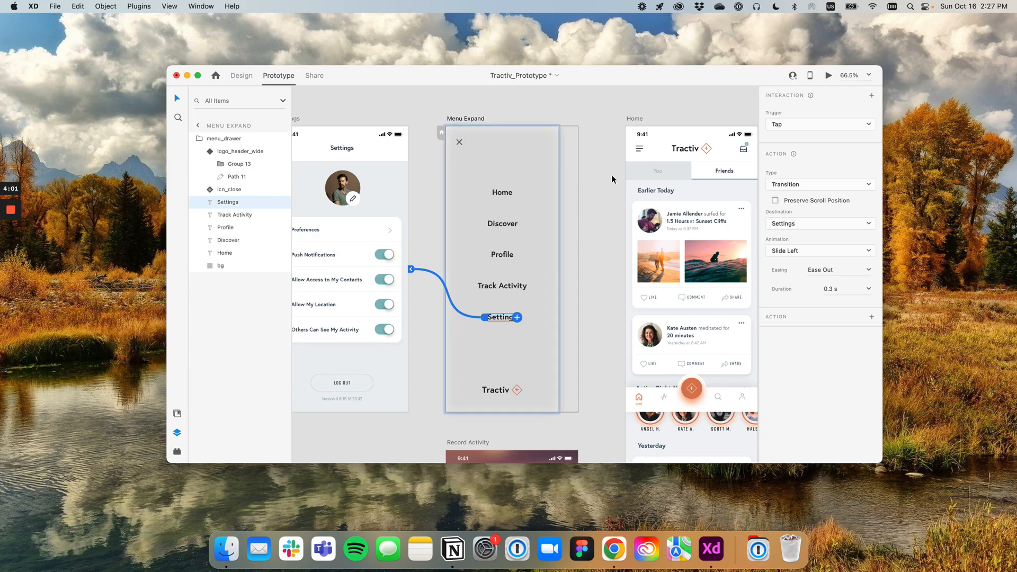
{"action": "key", "text": "Escape"}
Connect the hamburger menu icon in the Home artboard's header to the Menu Expand artboard
{"action": "scroll", "coordinate": [517, 174], "scroll_direction": "up", "scroll_amount": 1}
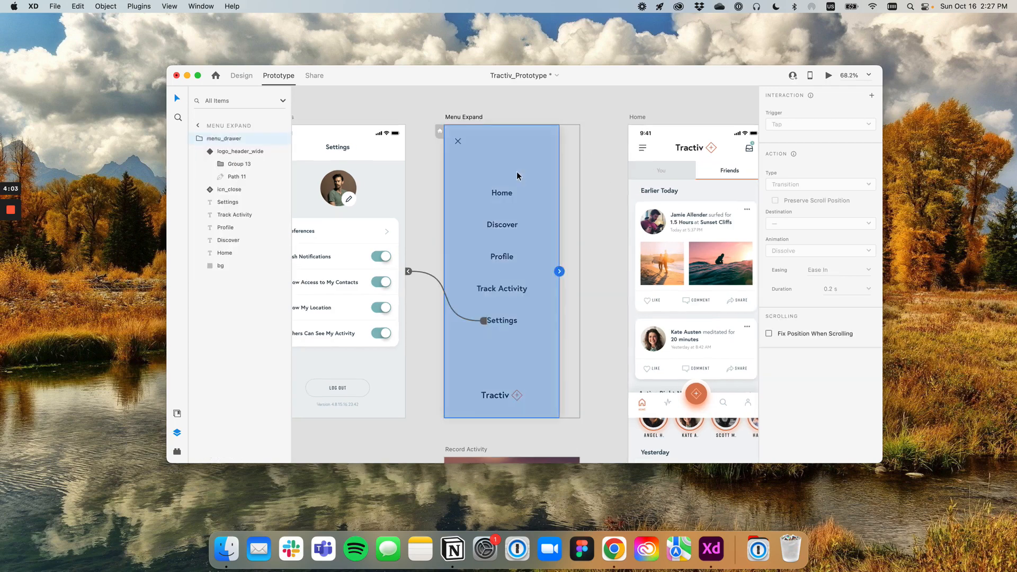
{"action": "left_click_drag", "start_coordinate": [544, 165], "coordinate": [494, 158]}
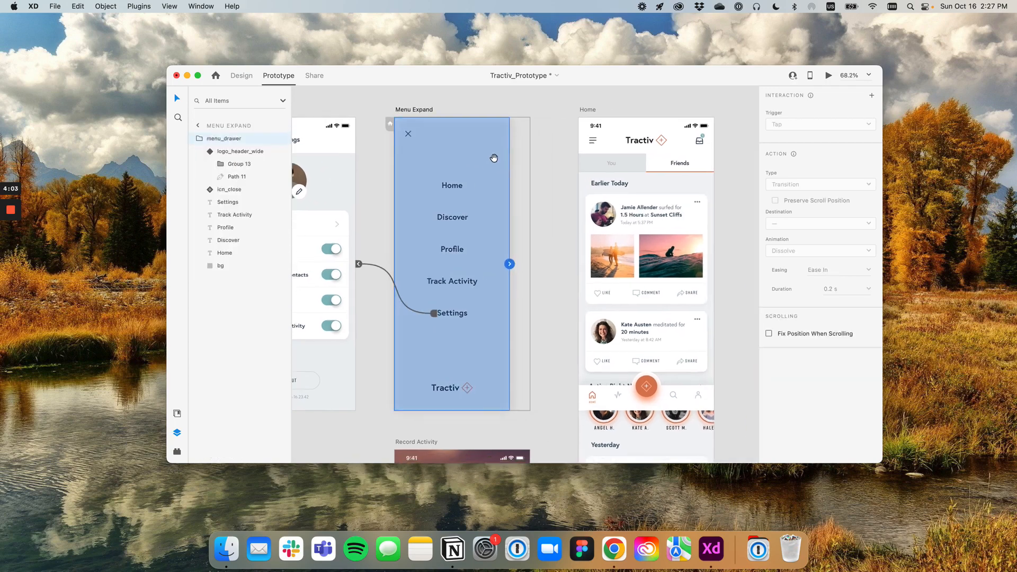
{"action": "left_click", "coordinate": [593, 142]}
{"action": "double_click", "coordinate": [593, 143]}
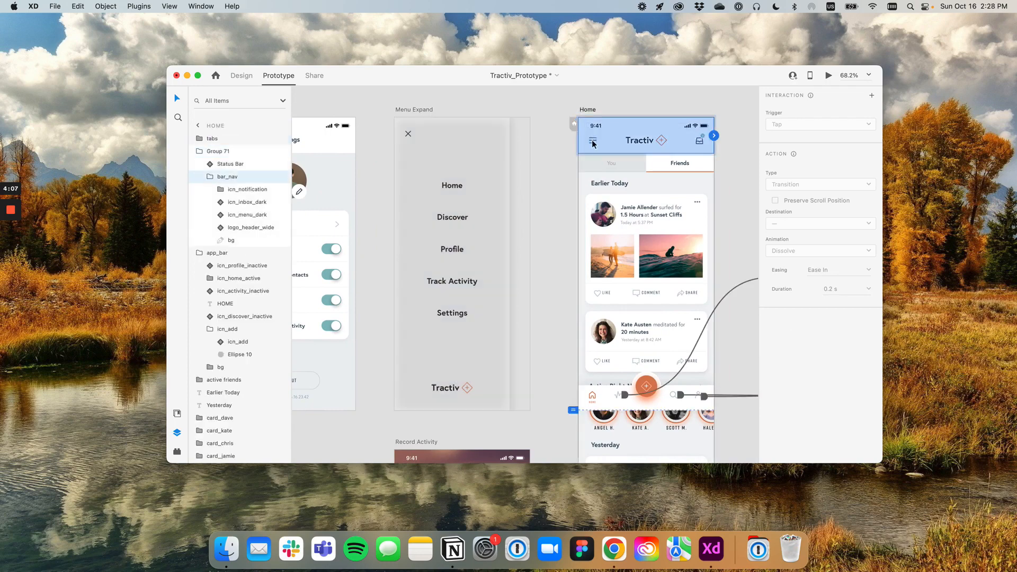
{"action": "scroll", "coordinate": [595, 142], "scroll_direction": "up", "scroll_amount": 3}
{"action": "double_click", "coordinate": [592, 144]}
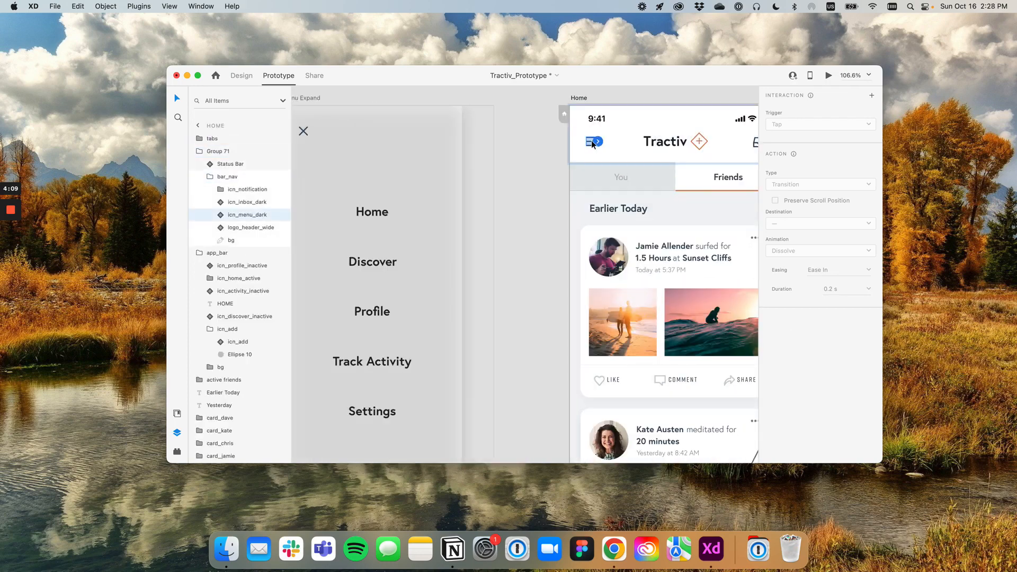
{"action": "scroll", "coordinate": [592, 144], "scroll_direction": "down", "scroll_amount": 1}
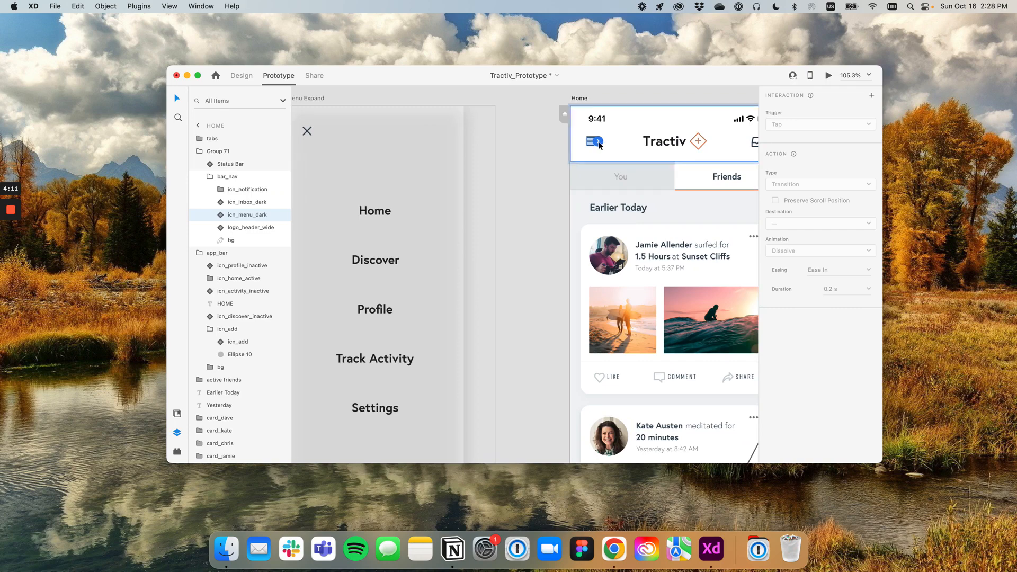
{"action": "scroll", "coordinate": [599, 146], "scroll_direction": "down", "scroll_amount": 4}
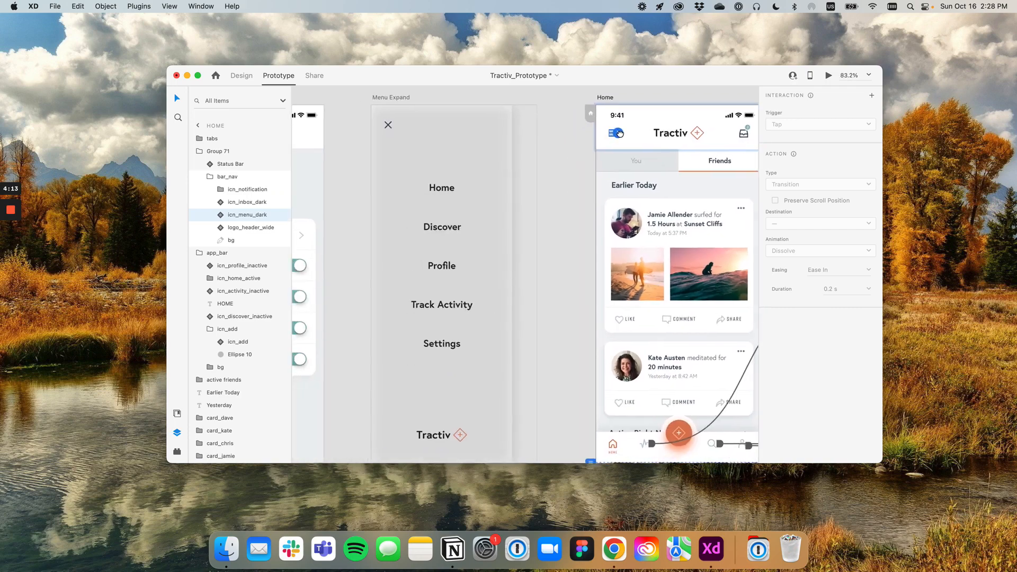
{"action": "left_click_drag", "start_coordinate": [620, 134], "coordinate": [619, 134]}
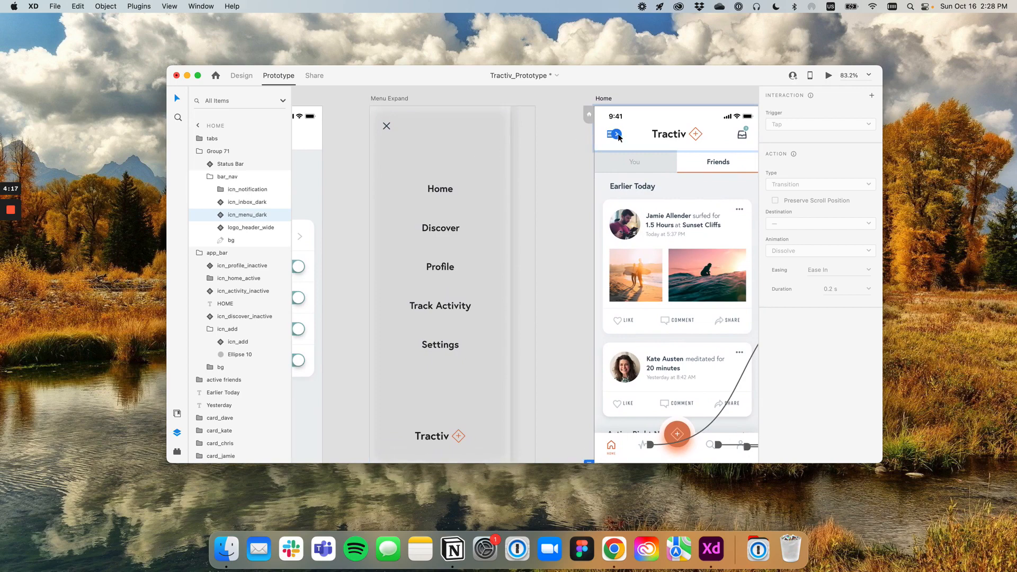
{"action": "left_click_drag", "start_coordinate": [620, 136], "coordinate": [520, 231]}
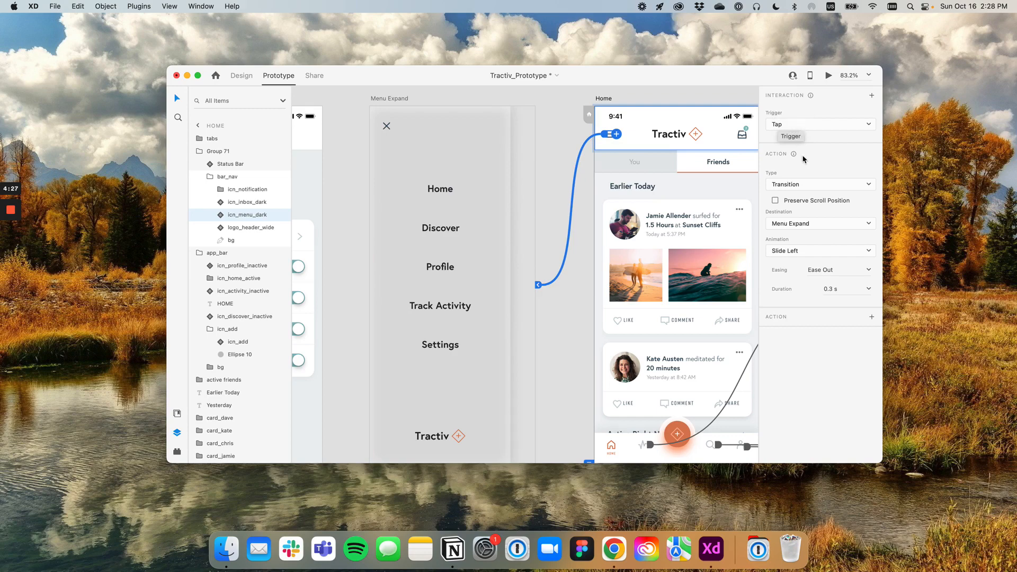
Set the Home menu icon link's action type to Overlay and its animation to Slide Right
{"action": "left_click", "coordinate": [820, 187]}
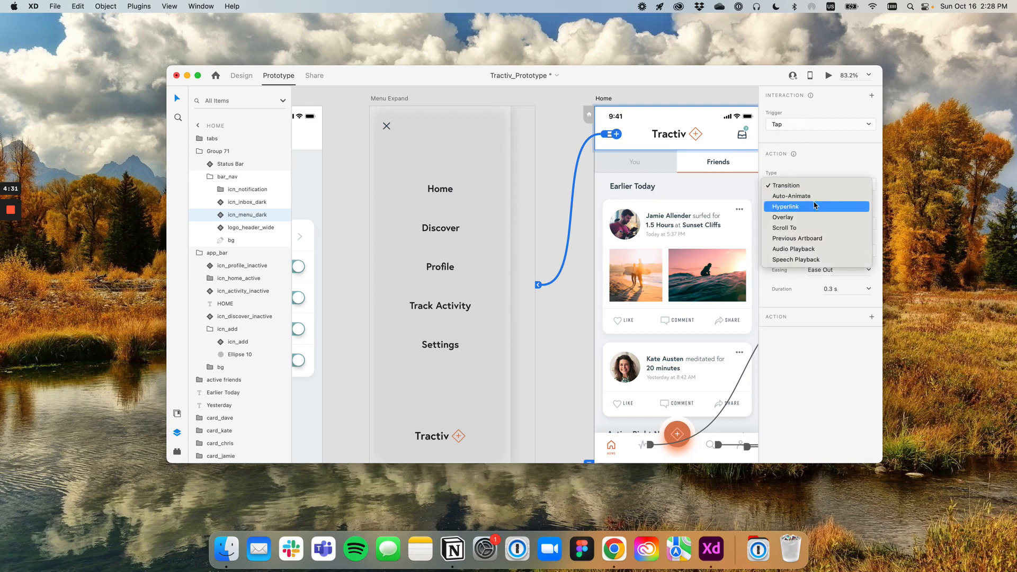
{"action": "left_click", "coordinate": [810, 218]}
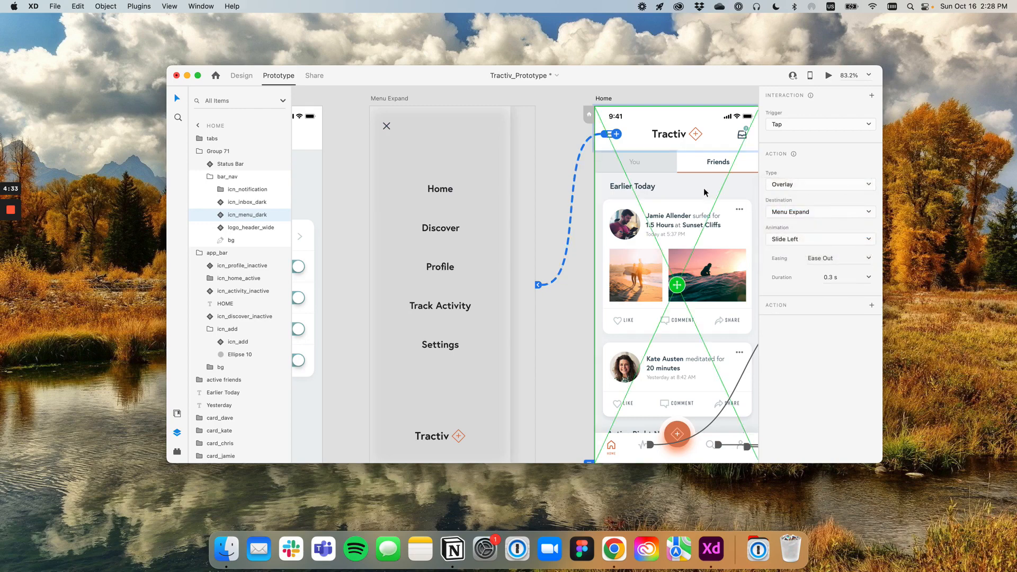
{"action": "scroll", "coordinate": [703, 191], "scroll_direction": "down", "scroll_amount": 2}
{"action": "left_click_drag", "start_coordinate": [697, 179], "coordinate": [604, 164]}
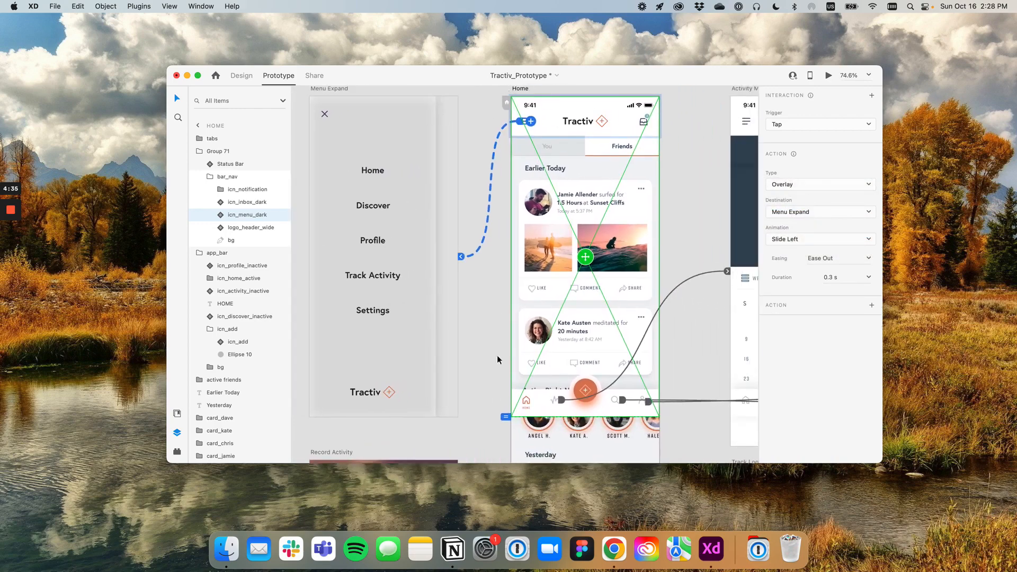
{"action": "left_click_drag", "start_coordinate": [584, 254], "coordinate": [571, 321]}
{"action": "scroll", "coordinate": [606, 207], "scroll_direction": "down", "scroll_amount": 2}
{"action": "scroll", "coordinate": [605, 205], "scroll_direction": "up", "scroll_amount": 2}
{"action": "scroll", "coordinate": [605, 210], "scroll_direction": "up", "scroll_amount": 1}
{"action": "scroll", "coordinate": [606, 210], "scroll_direction": "right", "scroll_amount": 1}
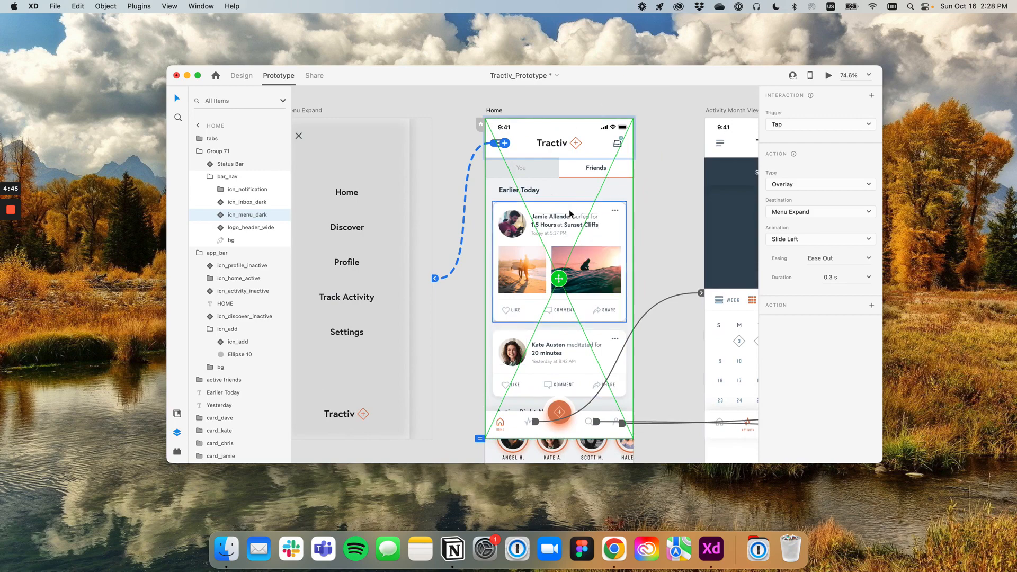
{"action": "scroll", "coordinate": [518, 288], "scroll_direction": "left", "scroll_amount": 2}
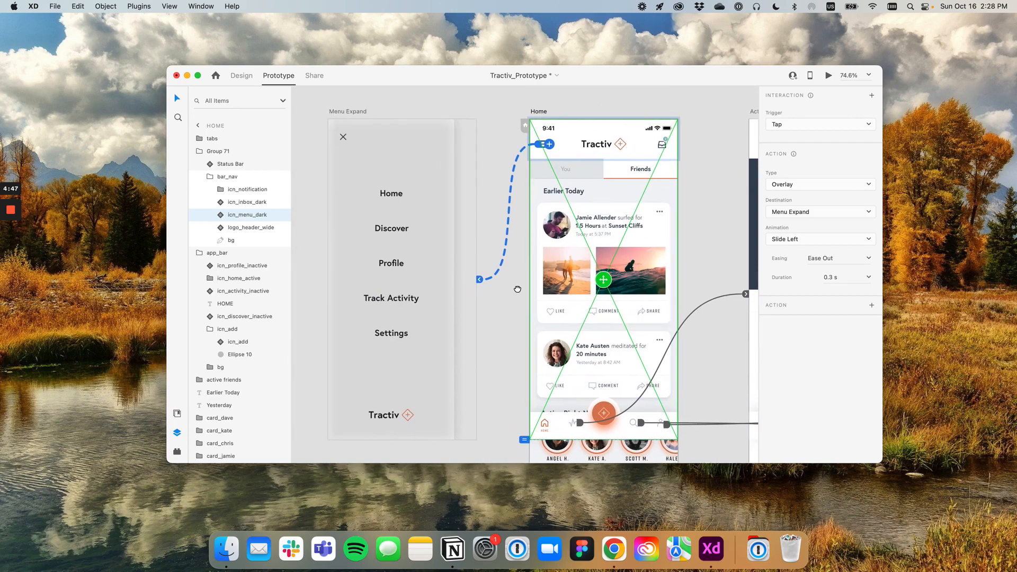
{"action": "left_click", "coordinate": [804, 239]}
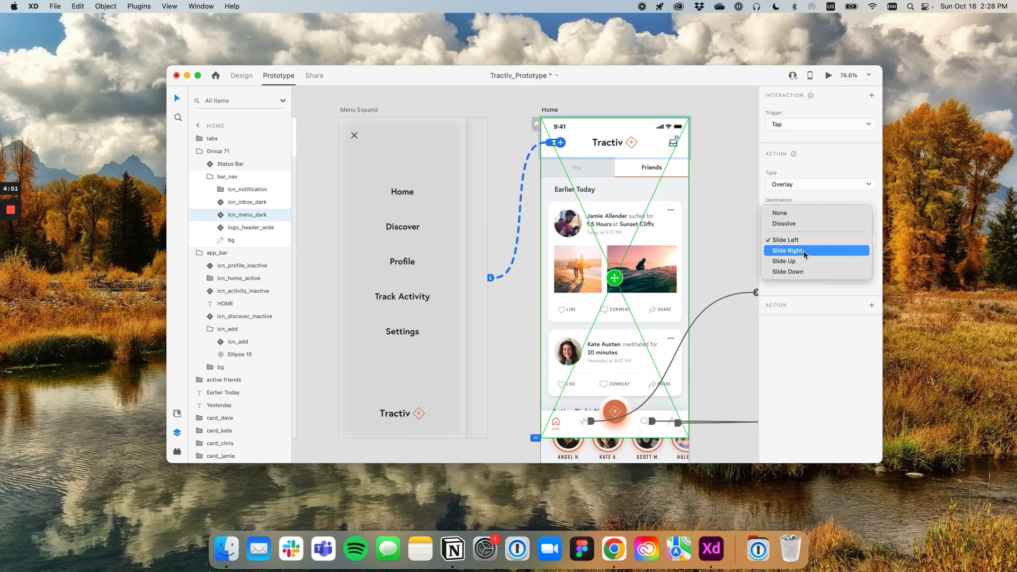
{"action": "left_click", "coordinate": [807, 252]}
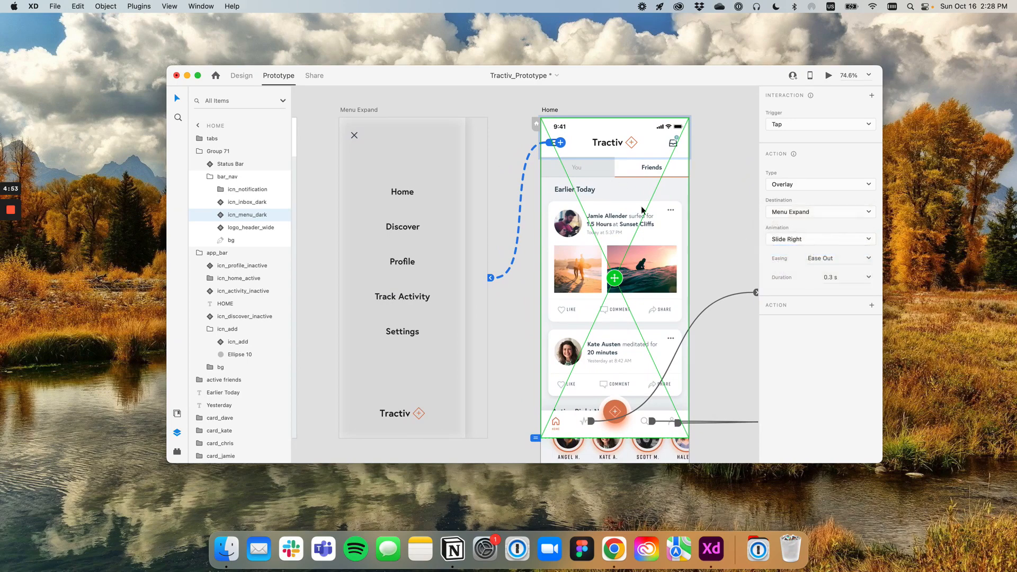
Review the interaction settings of the Settings item on Menu Expand and of the menu icon on Home
{"action": "left_click", "coordinate": [402, 313]}
{"action": "scroll", "coordinate": [408, 313], "scroll_direction": "left", "scroll_amount": 3}
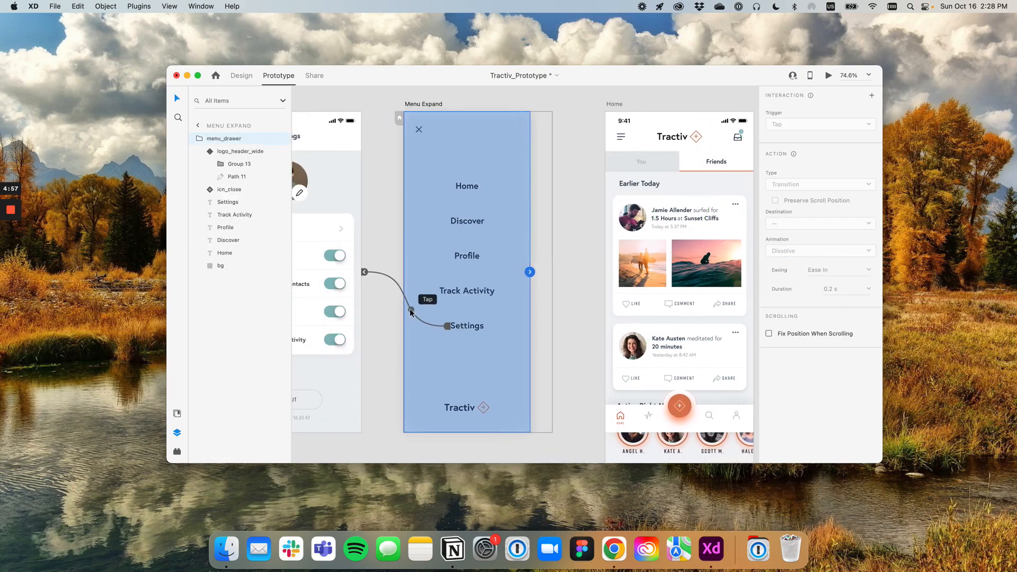
{"action": "left_click", "coordinate": [469, 327]}
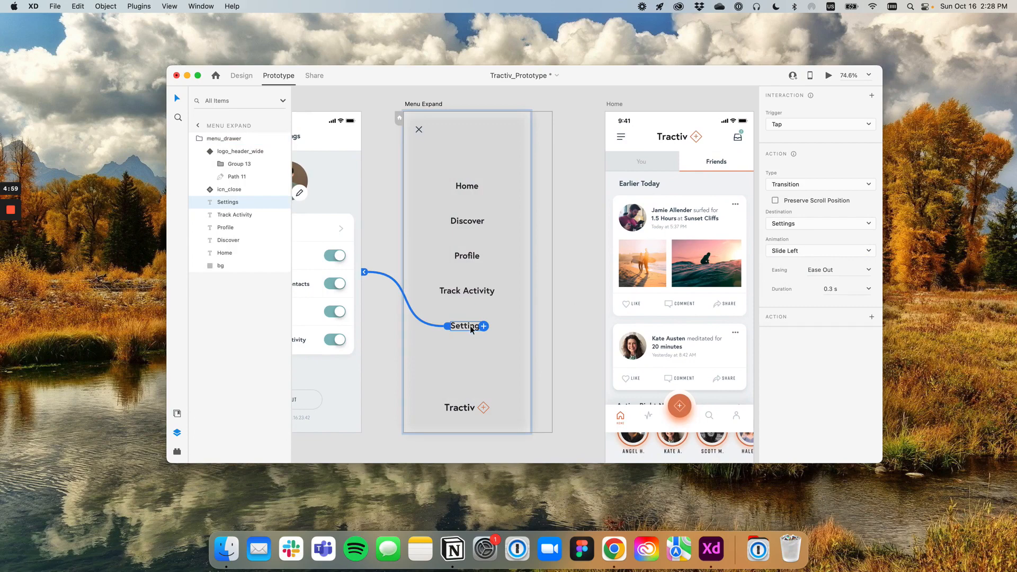
{"action": "left_click", "coordinate": [659, 138]}
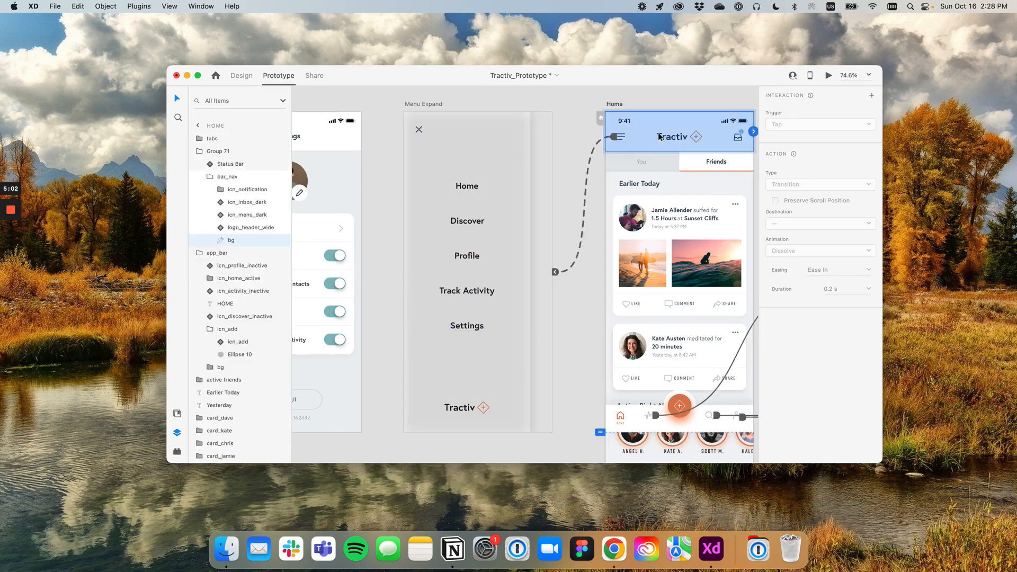
{"action": "left_click", "coordinate": [624, 138]}
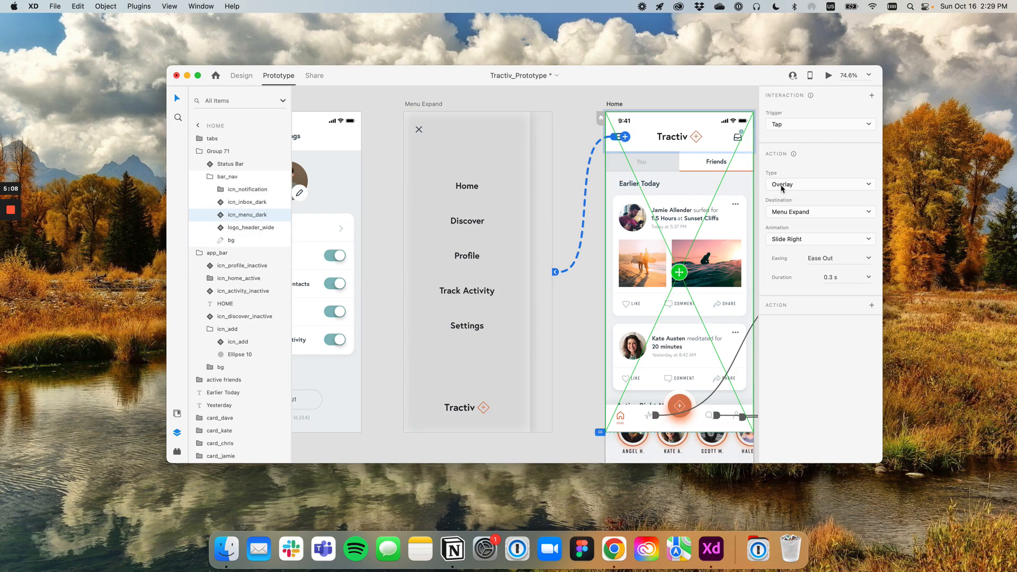
Preview the prototype from the Home artboard, opening the menu overlay and going to Settings
{"action": "left_click", "coordinate": [614, 104]}
{"action": "left_click_drag", "start_coordinate": [647, 104], "coordinate": [568, 103]}
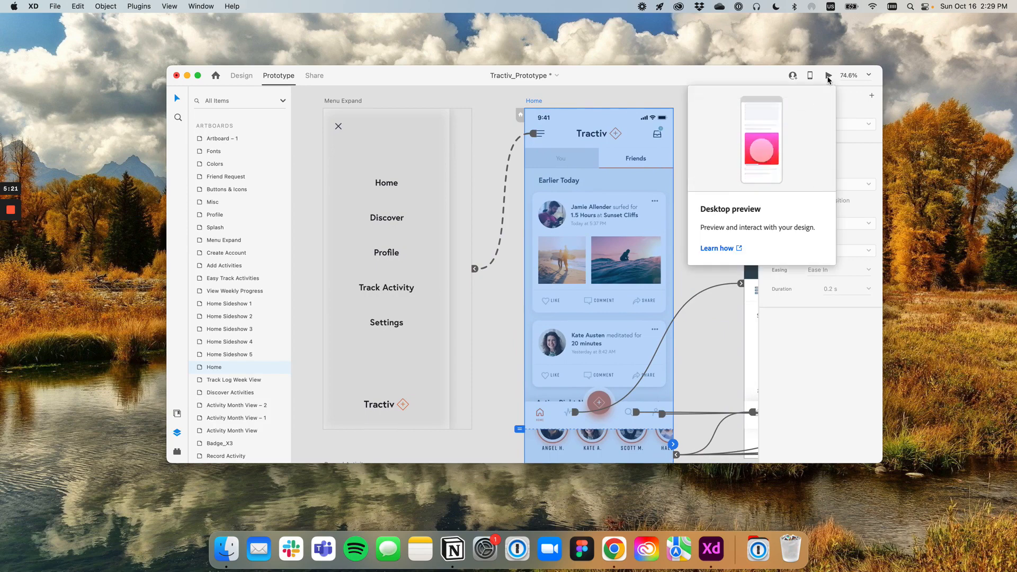
{"action": "left_click", "coordinate": [829, 76]}
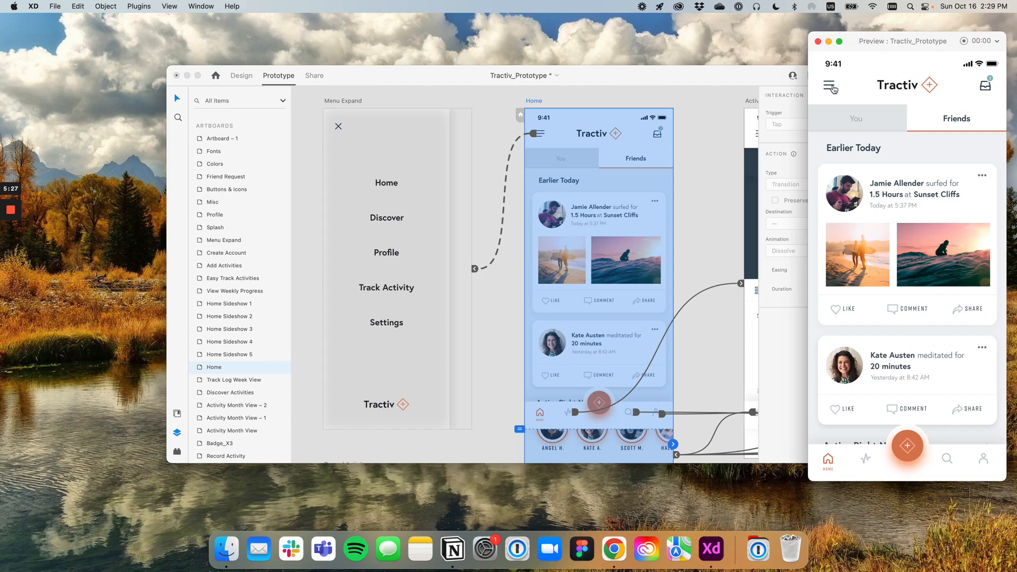
{"action": "left_click", "coordinate": [829, 89]}
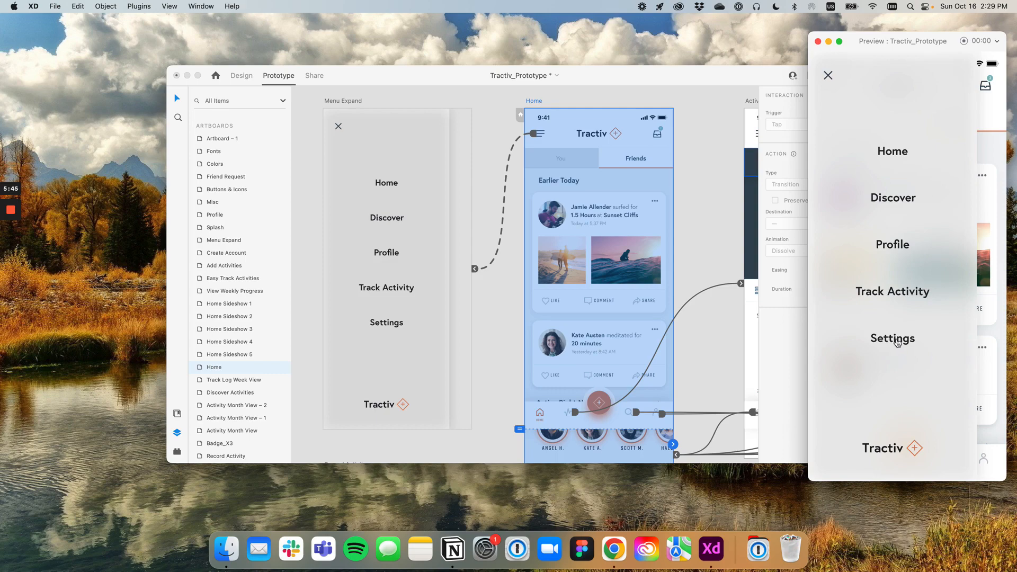
{"action": "left_click", "coordinate": [897, 341]}
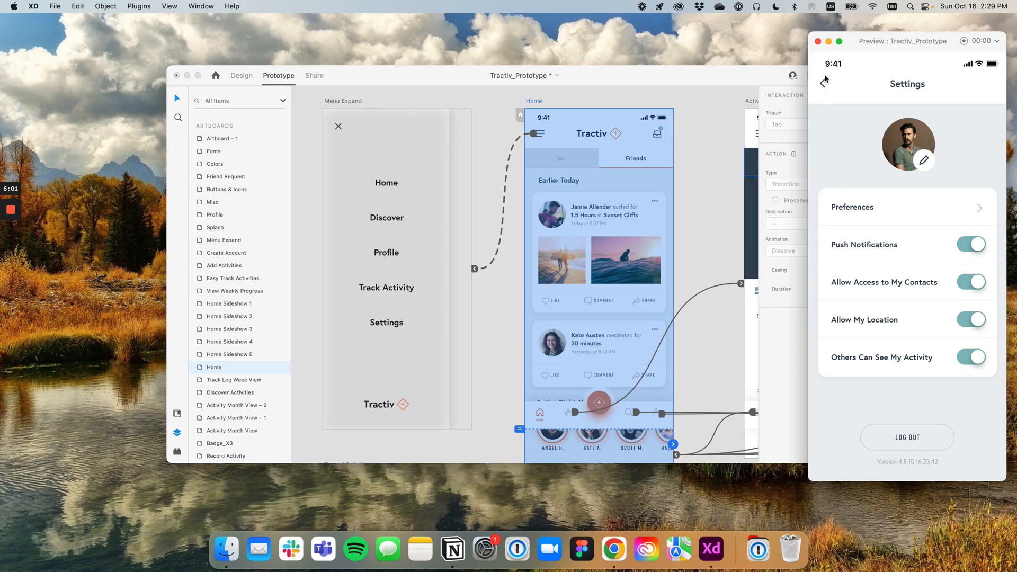
Give the back arrow on the Settings artboard a Tap interaction with the Previous Artboard action and test it in the preview
{"action": "scroll", "coordinate": [487, 141], "scroll_direction": "down", "scroll_amount": 2}
{"action": "left_click", "coordinate": [453, 147]}
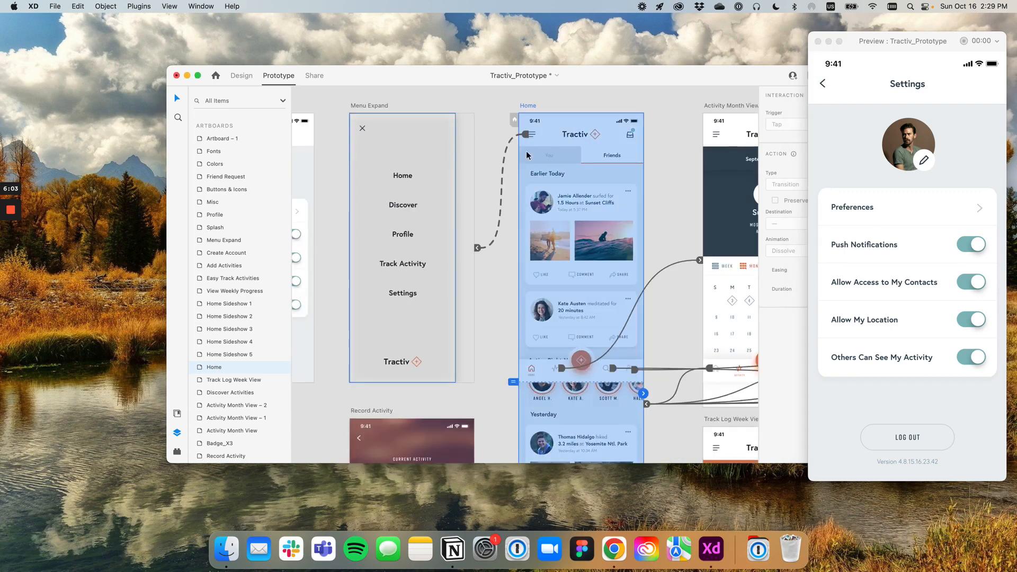
{"action": "left_click_drag", "start_coordinate": [308, 148], "coordinate": [487, 163]}
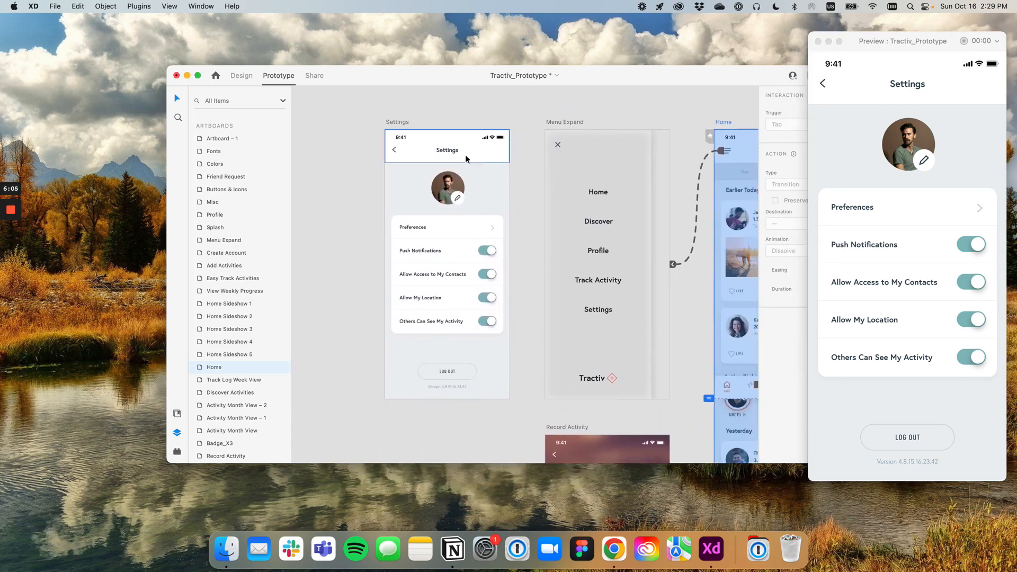
{"action": "scroll", "coordinate": [439, 151], "scroll_direction": "up", "scroll_amount": 3}
{"action": "left_click_drag", "start_coordinate": [597, 78], "coordinate": [490, 60]}
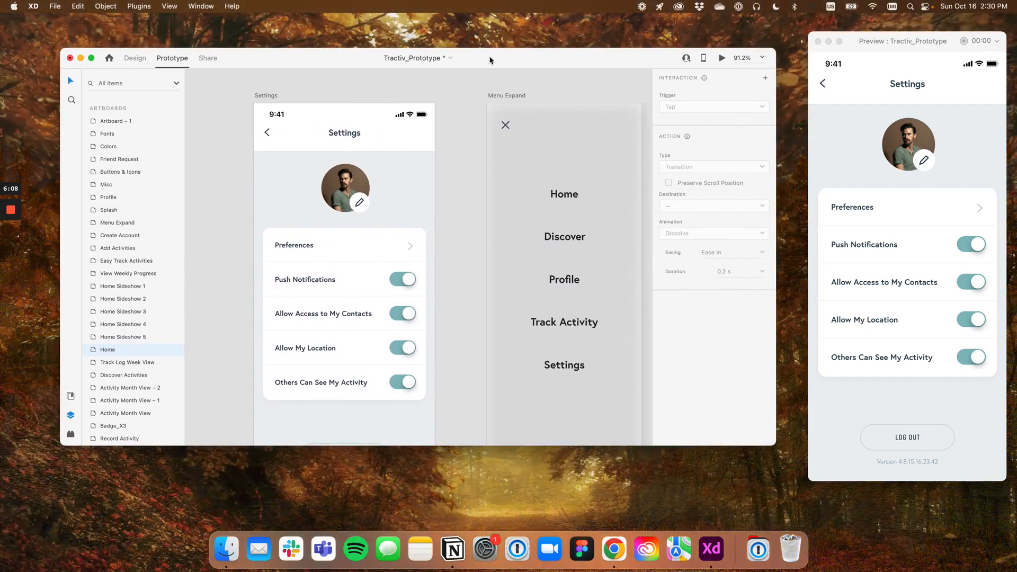
{"action": "double_click", "coordinate": [267, 133]}
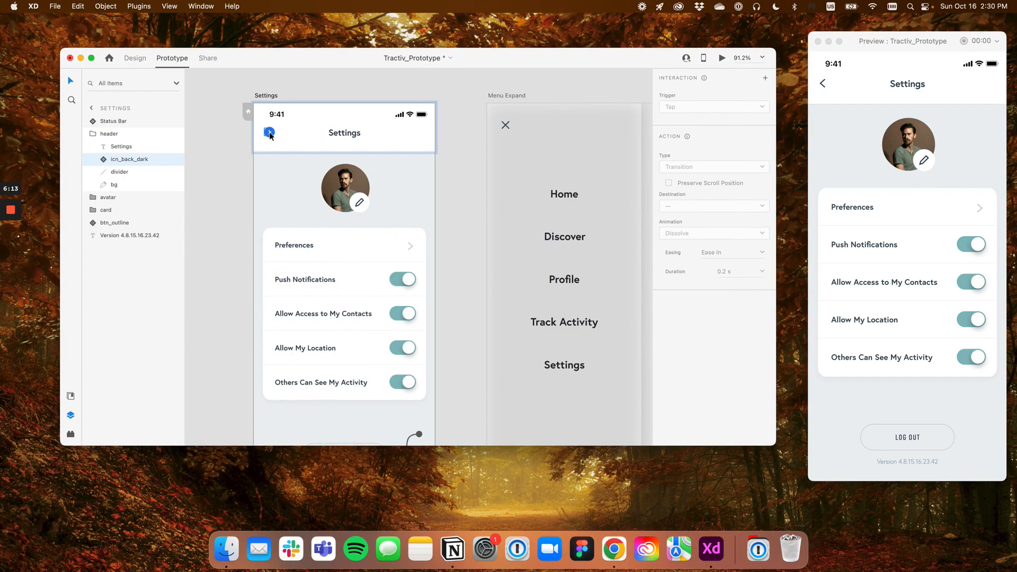
{"action": "left_click", "coordinate": [270, 133]}
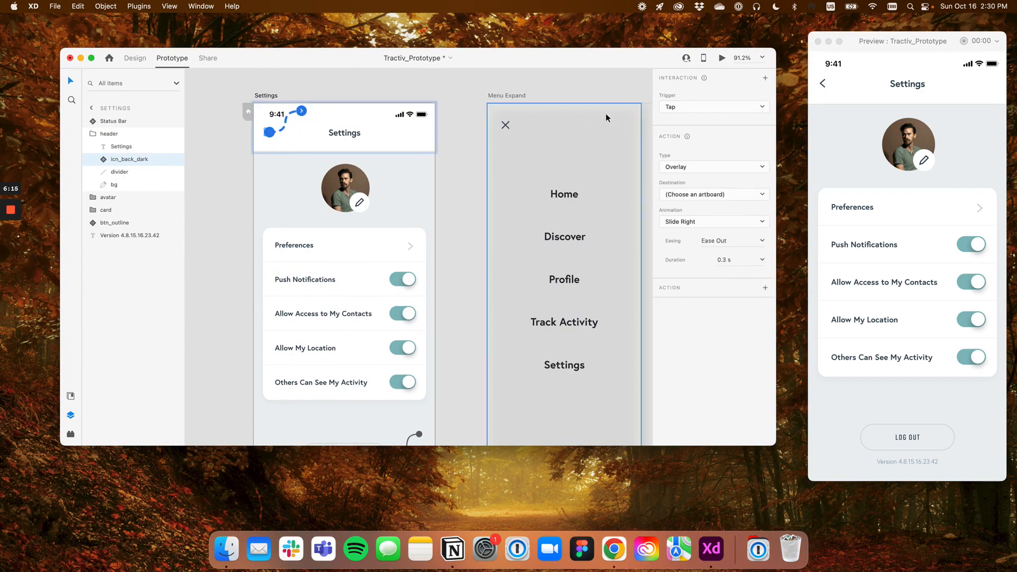
{"action": "left_click", "coordinate": [694, 169]}
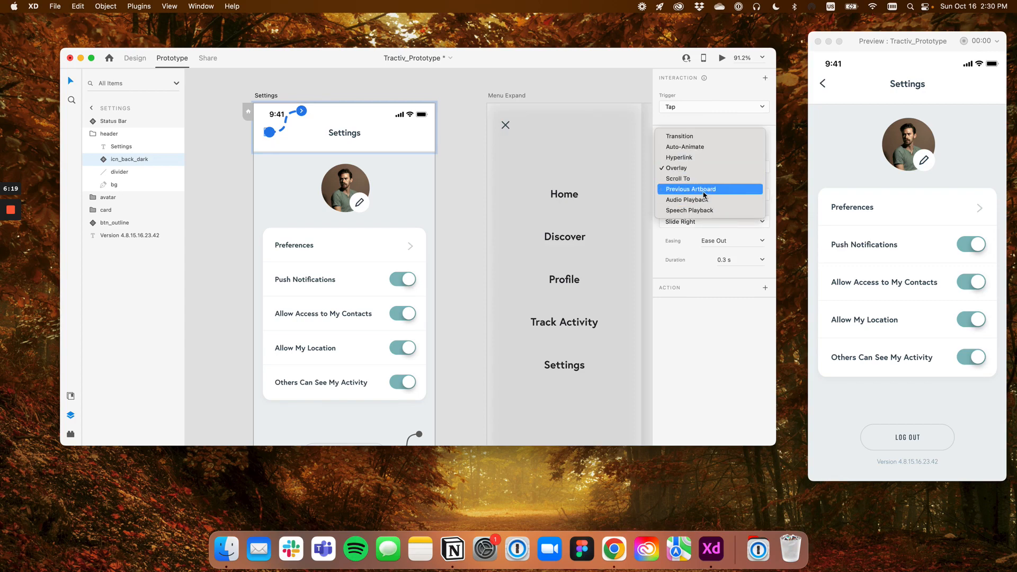
{"action": "left_click", "coordinate": [705, 190]}
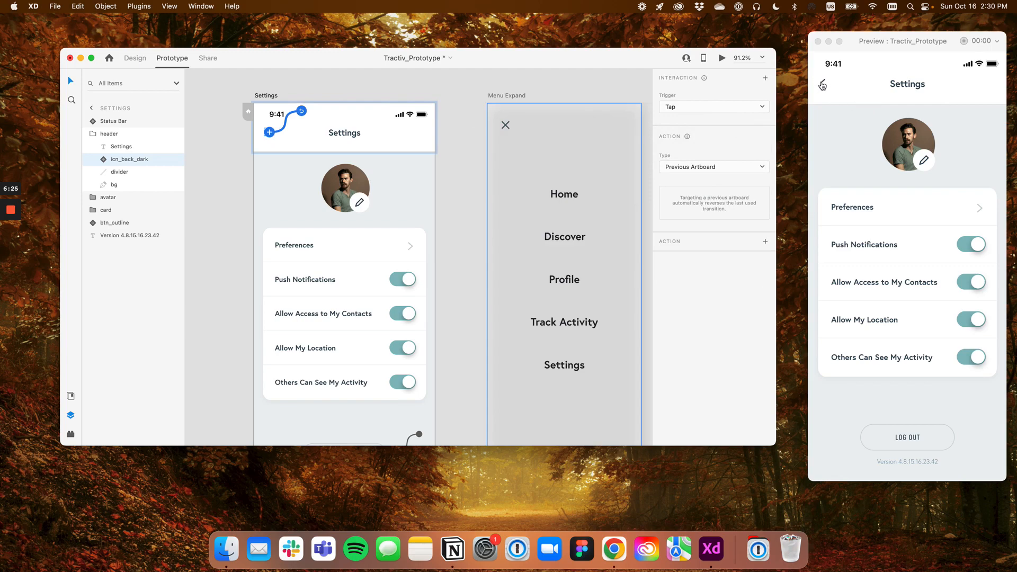
{"action": "left_click", "coordinate": [821, 85]}
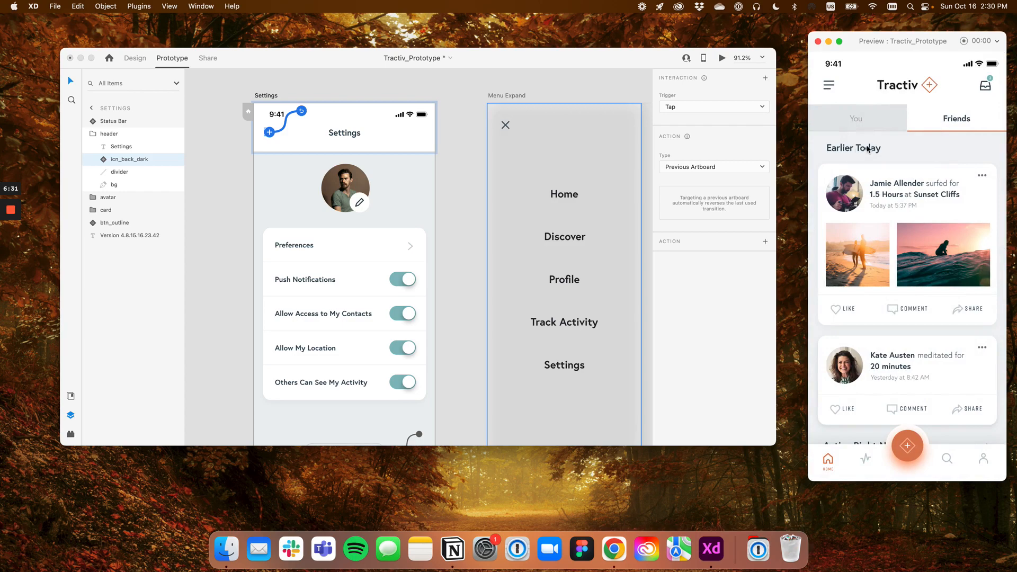
Reselect the menu icon on the Home artboard to examine its overlay link to Menu Expand
{"action": "scroll", "coordinate": [537, 186], "scroll_direction": "down", "scroll_amount": 5}
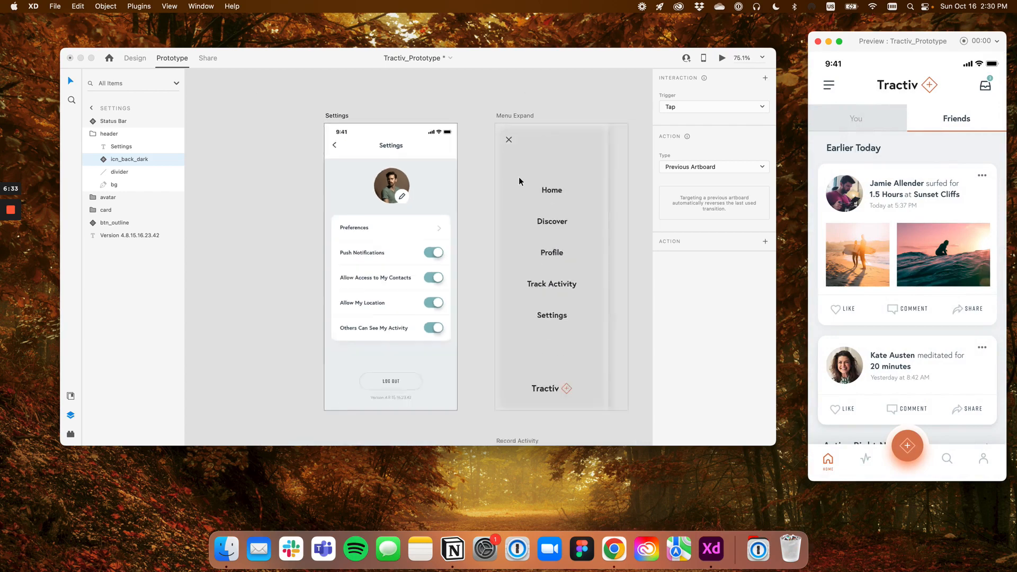
{"action": "scroll", "coordinate": [455, 133], "scroll_direction": "right", "scroll_amount": 5}
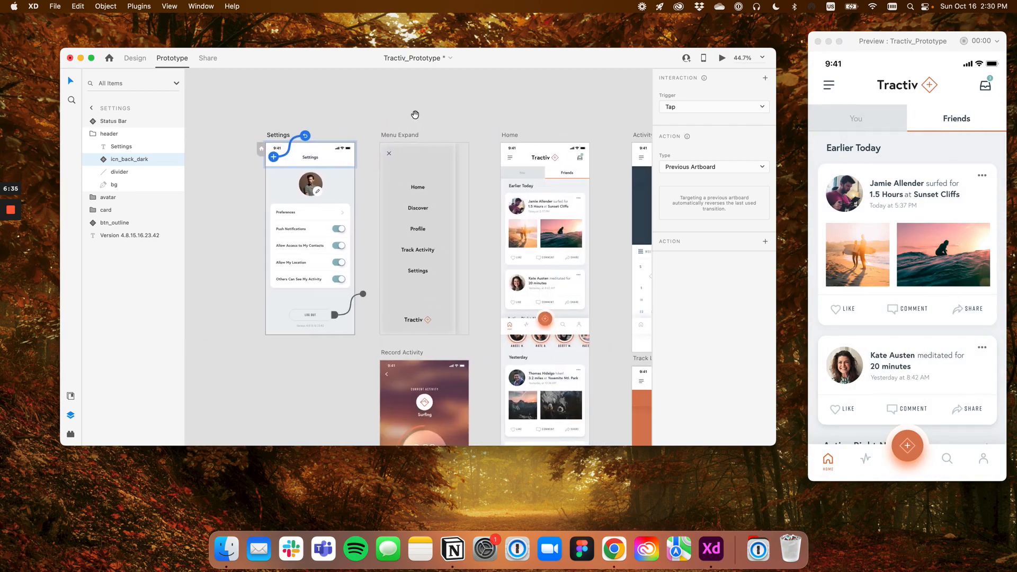
{"action": "left_click", "coordinate": [513, 136]}
{"action": "left_click", "coordinate": [509, 158]}
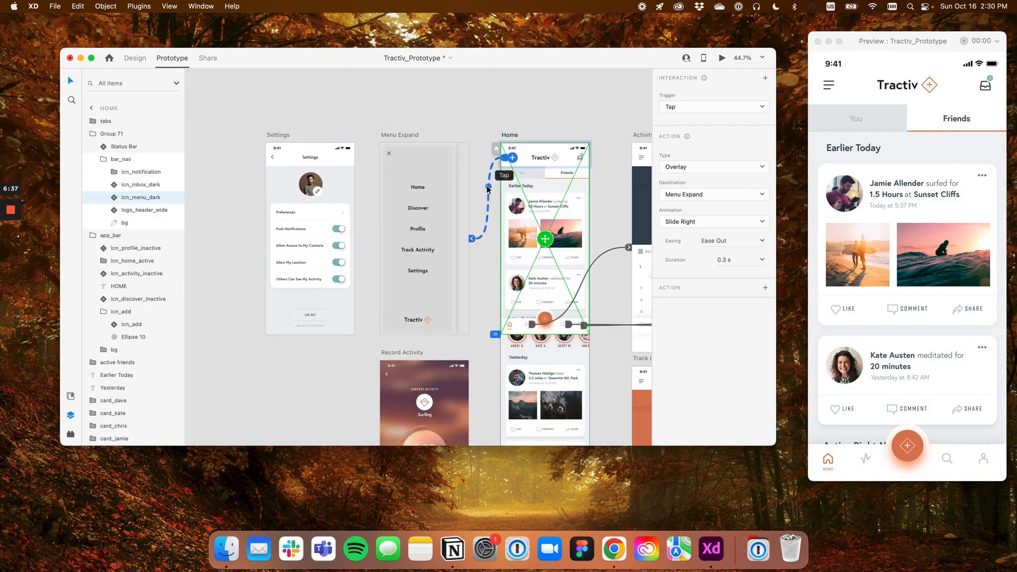
{"action": "scroll", "coordinate": [494, 176], "scroll_direction": "up", "scroll_amount": 3}
{"action": "scroll", "coordinate": [494, 176], "scroll_direction": "down", "scroll_amount": 2}
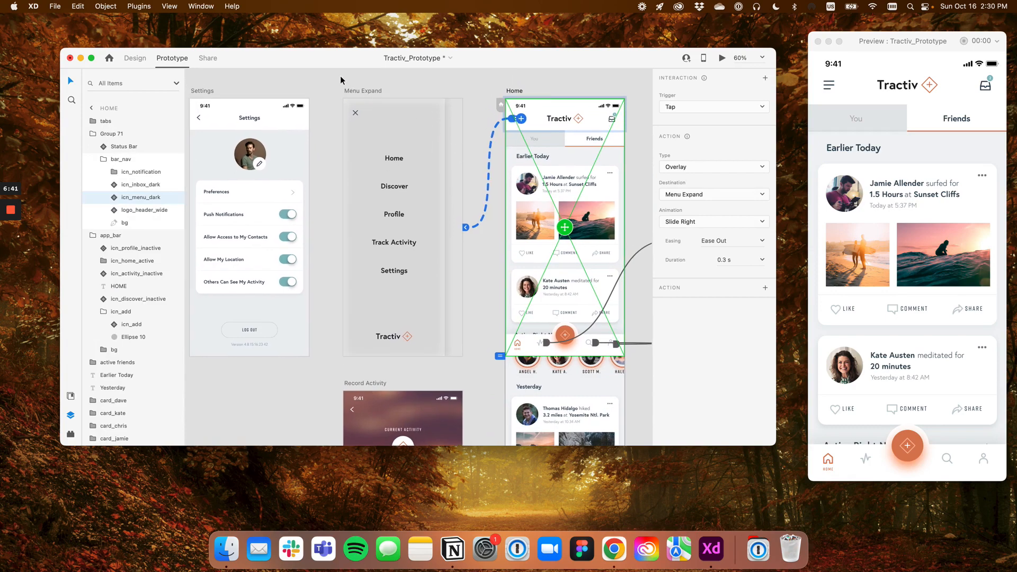
Compare the Menu Expand artboard with the Home menu icon's link and review its available action types, keeping Overlay
{"action": "left_click", "coordinate": [372, 92]}
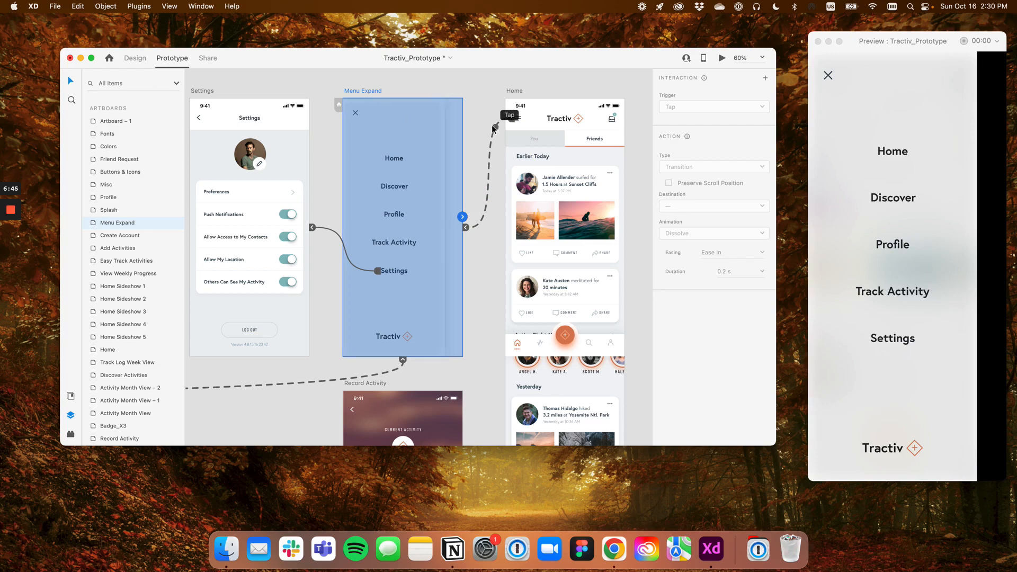
{"action": "left_click", "coordinate": [492, 135]}
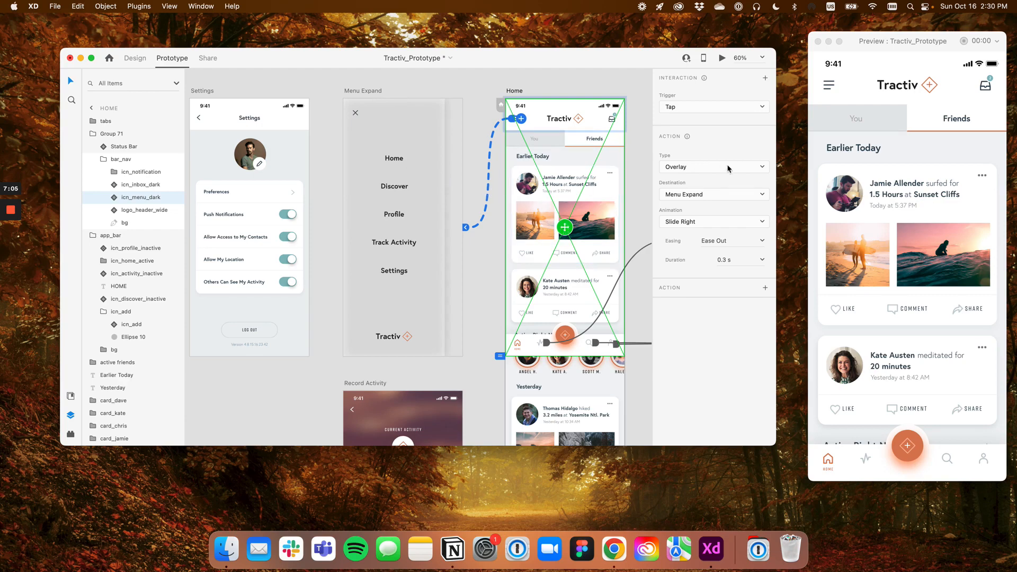
{"action": "left_click", "coordinate": [697, 170]}
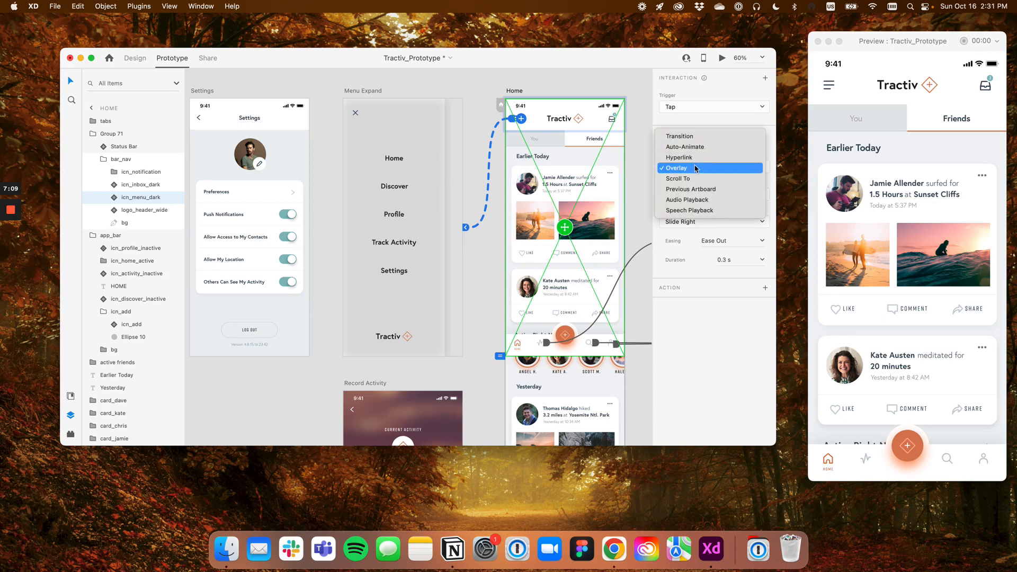
{"action": "left_click", "coordinate": [696, 169]}
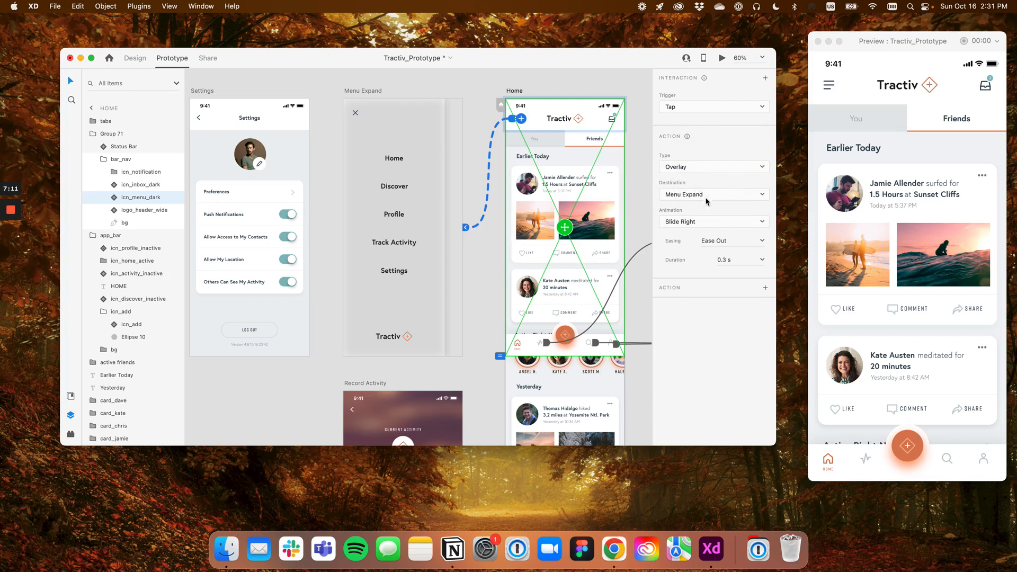
Set the Home artboard as the starting screen of a prototype flow
{"action": "scroll", "coordinate": [450, 122], "scroll_direction": "down", "scroll_amount": 5}
{"action": "scroll", "coordinate": [450, 124], "scroll_direction": "up", "scroll_amount": 2}
{"action": "scroll", "coordinate": [451, 126], "scroll_direction": "down", "scroll_amount": 1}
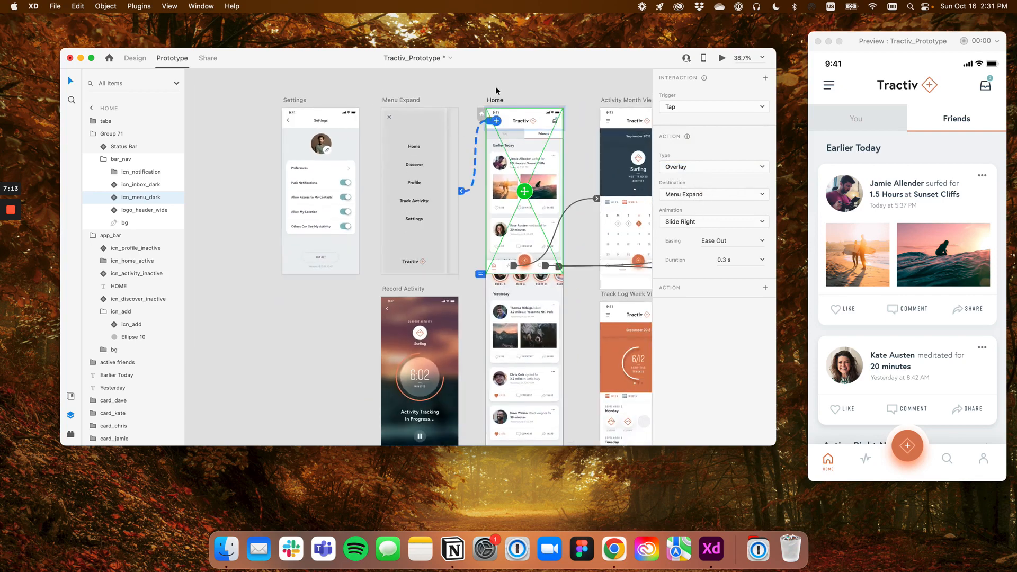
{"action": "left_click", "coordinate": [511, 83]}
{"action": "left_click_drag", "start_coordinate": [510, 214], "coordinate": [401, 226]}
{"action": "left_click", "coordinate": [350, 137]}
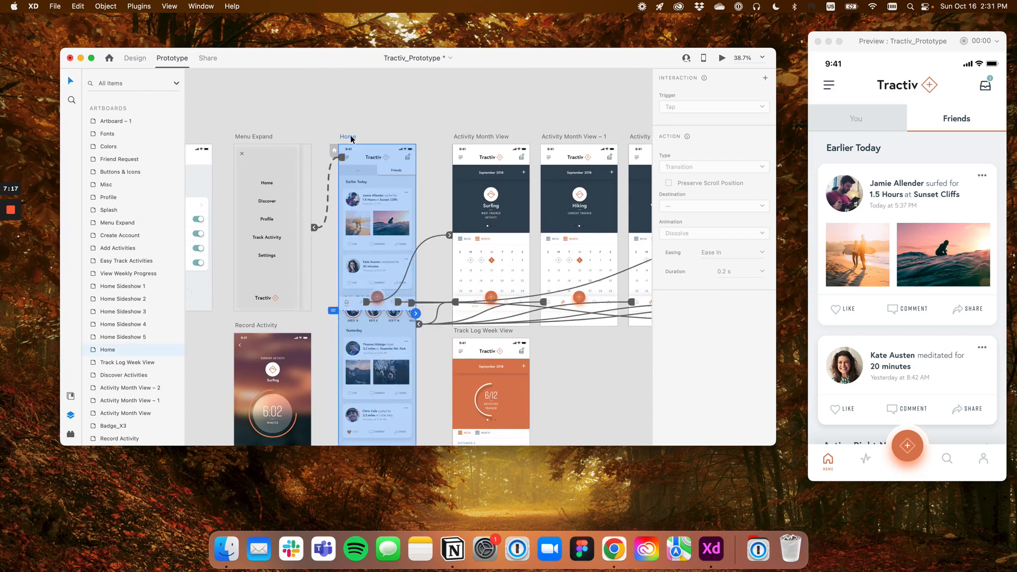
{"action": "scroll", "coordinate": [351, 135], "scroll_direction": "up", "scroll_amount": 5}
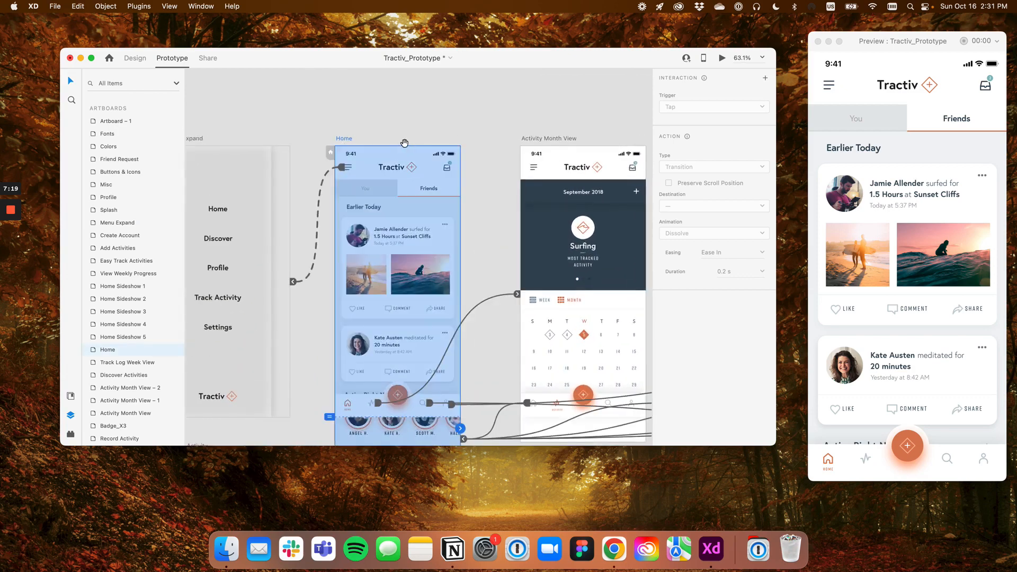
{"action": "left_click_drag", "start_coordinate": [405, 145], "coordinate": [424, 109]}
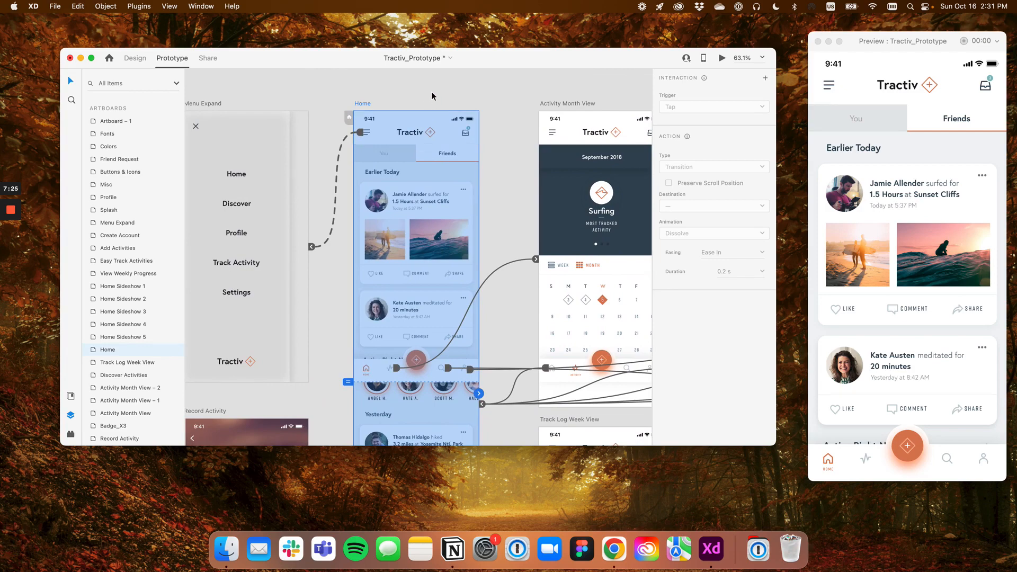
{"action": "scroll", "coordinate": [356, 100], "scroll_direction": "up", "scroll_amount": 3}
{"action": "left_click_drag", "start_coordinate": [373, 117], "coordinate": [363, 130]}
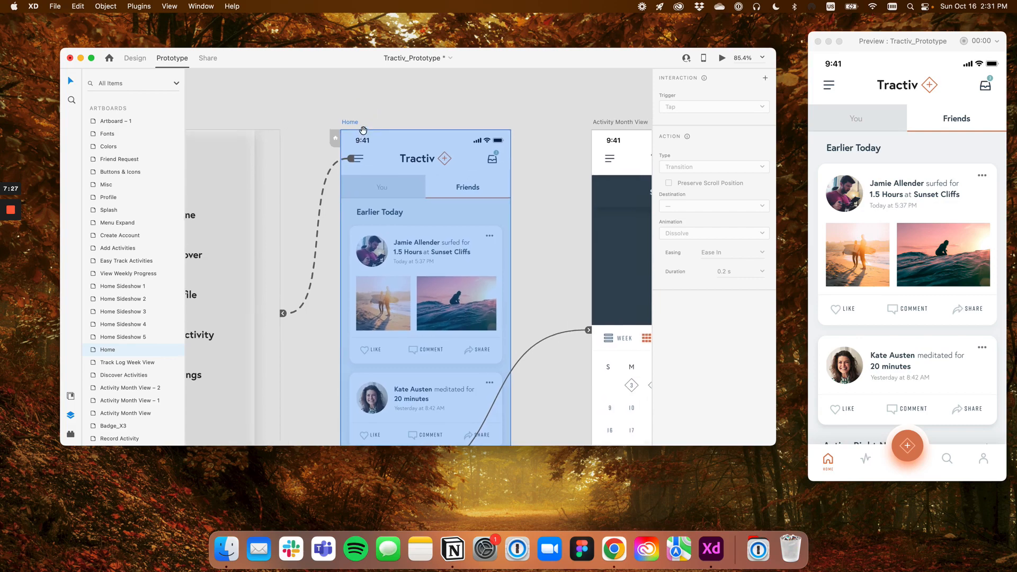
{"action": "left_click", "coordinate": [333, 138]}
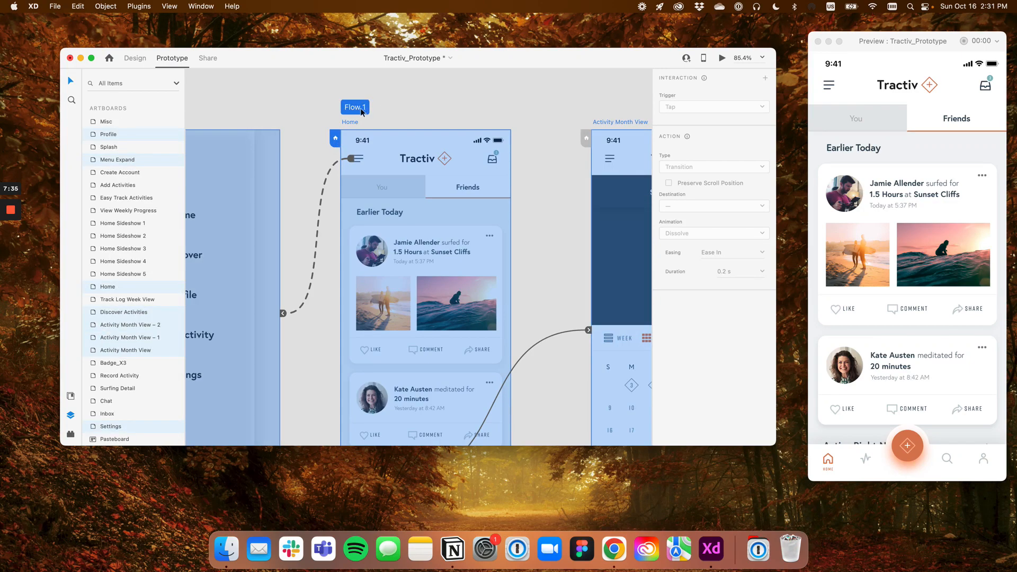
Rename the flow that starts at the Home artboard as Main
{"action": "scroll", "coordinate": [388, 126], "scroll_direction": "down", "scroll_amount": 3}
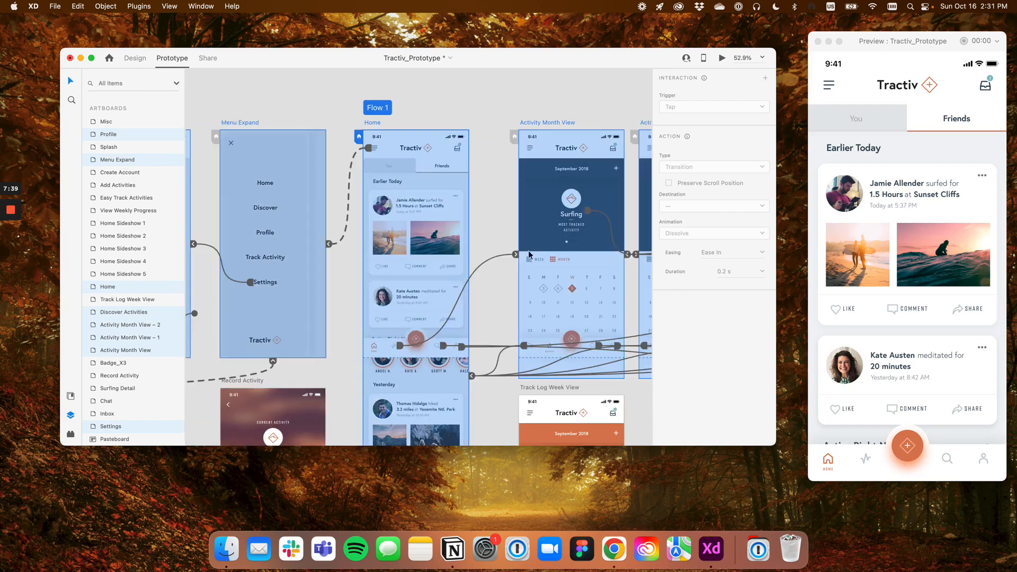
{"action": "scroll", "coordinate": [436, 246], "scroll_direction": "down", "scroll_amount": 4}
{"action": "key", "text": "super+a"}
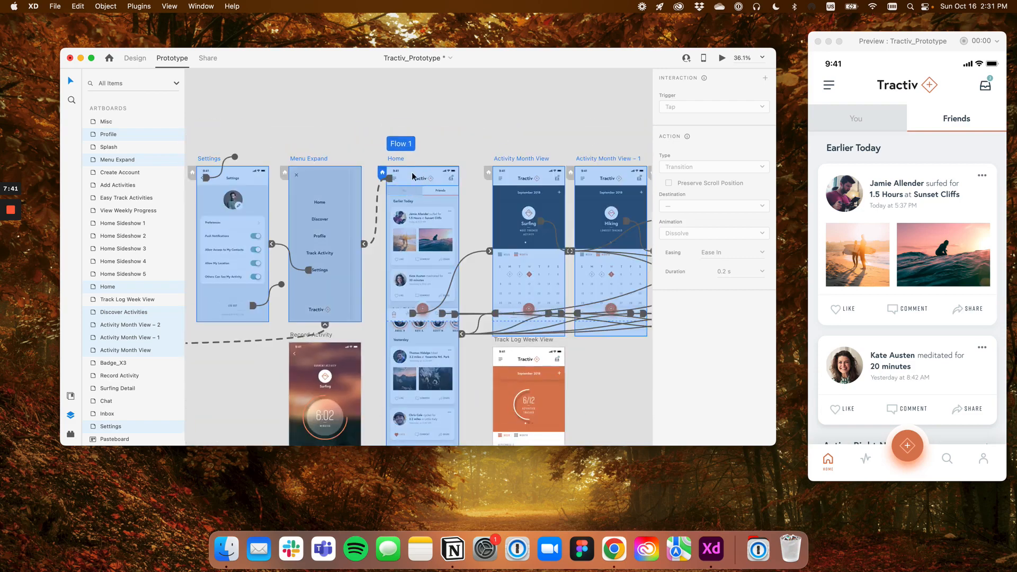
{"action": "scroll", "coordinate": [471, 265], "scroll_direction": "up", "scroll_amount": 2}
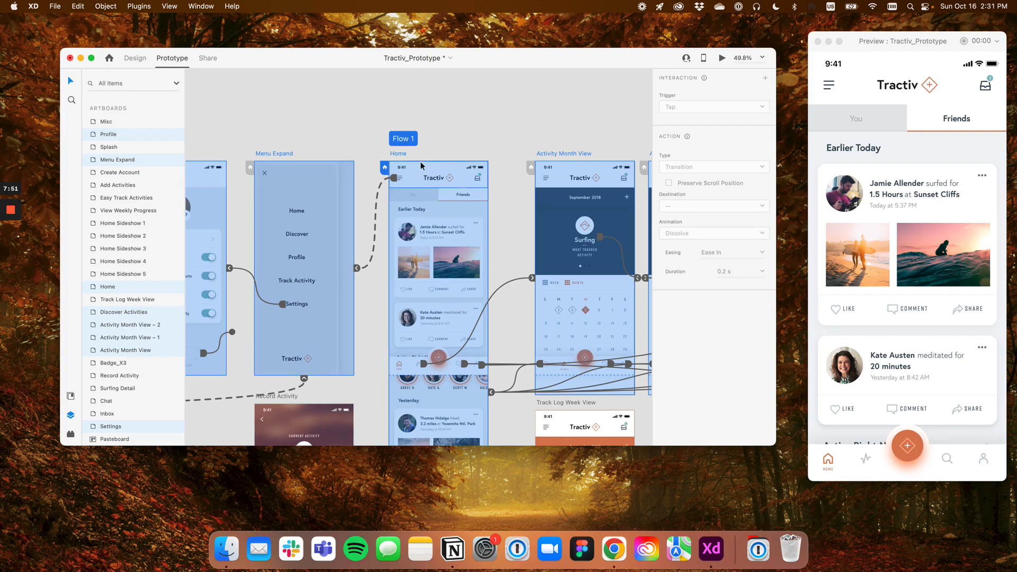
{"action": "scroll", "coordinate": [428, 151], "scroll_direction": "down", "scroll_amount": 3}
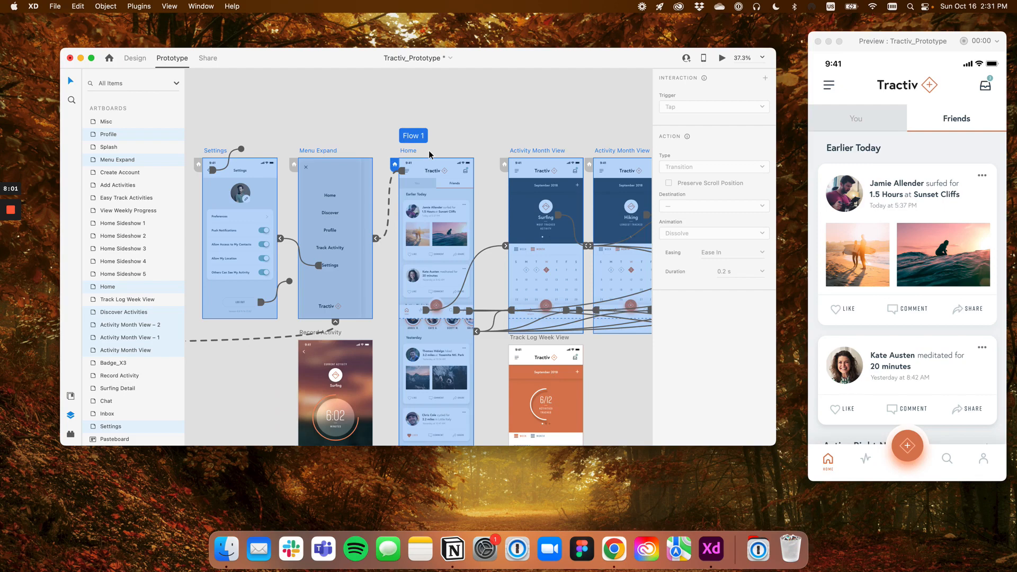
{"action": "scroll", "coordinate": [428, 150], "scroll_direction": "up", "scroll_amount": 2}
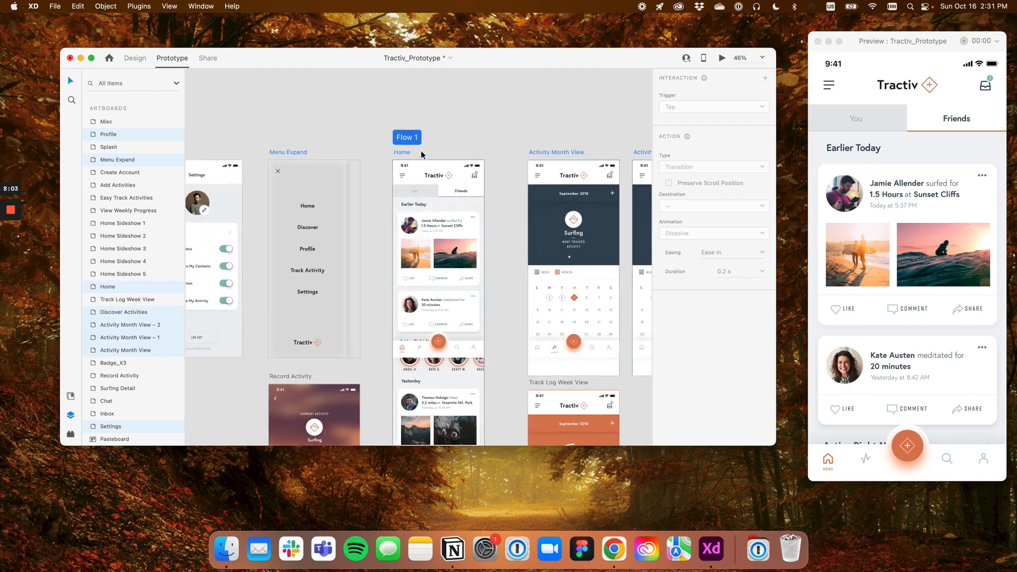
{"action": "double_click", "coordinate": [413, 139]}
{"action": "type", "text": "Main"}
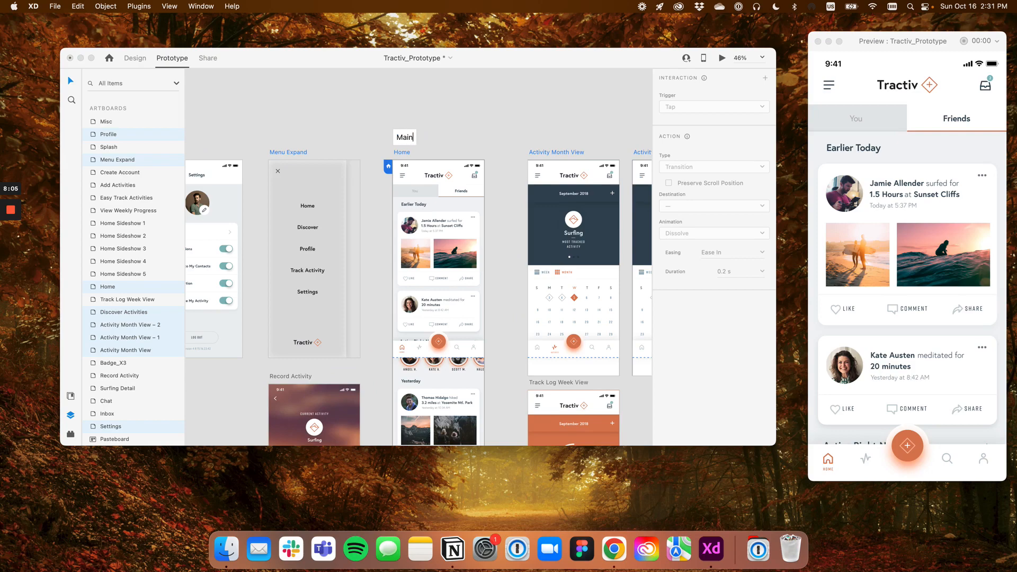
{"action": "key", "text": "Return"}
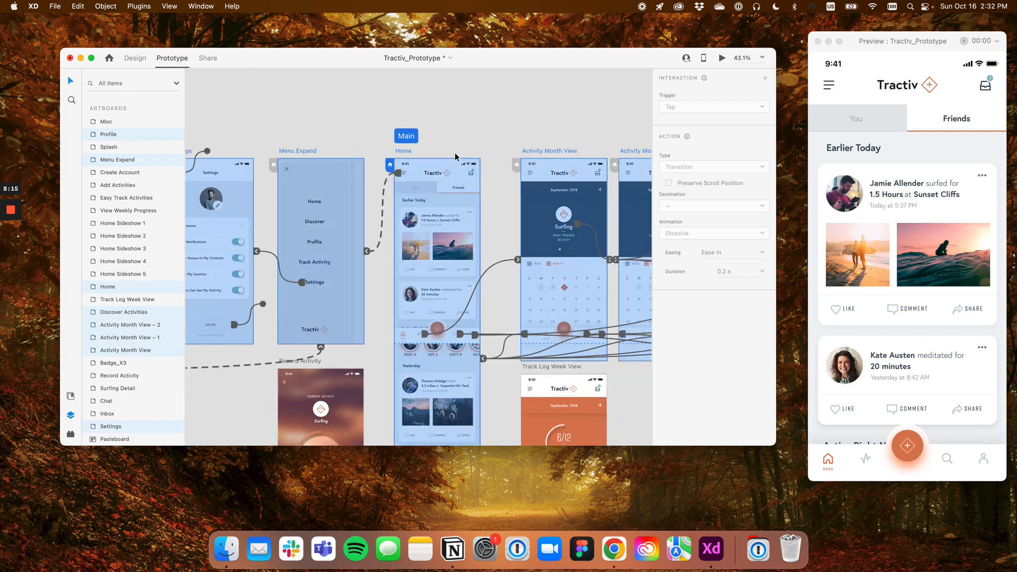
{"action": "scroll", "coordinate": [444, 203], "scroll_direction": "up", "scroll_amount": 3}
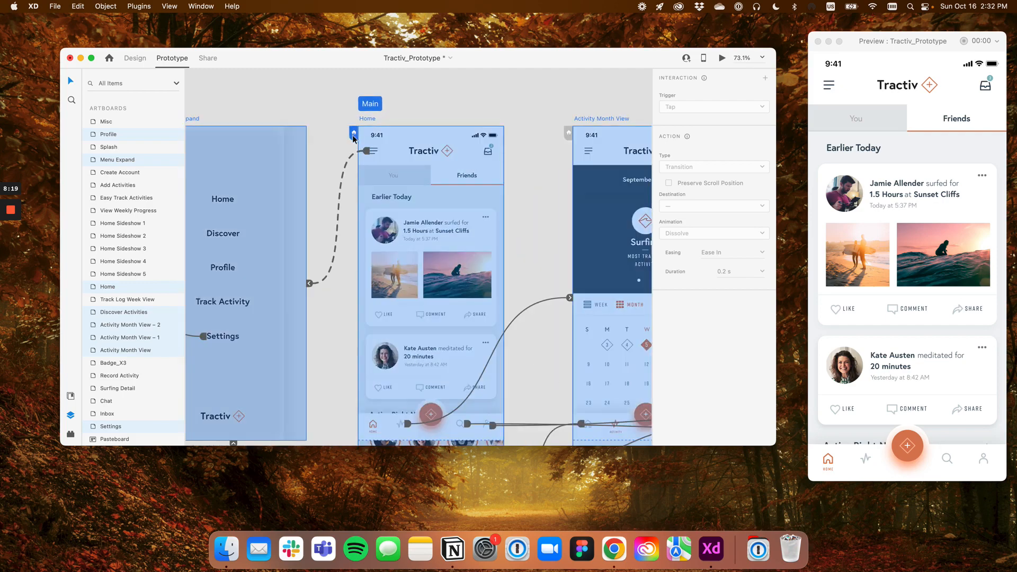
{"action": "scroll", "coordinate": [422, 141], "scroll_direction": "down", "scroll_amount": 2}
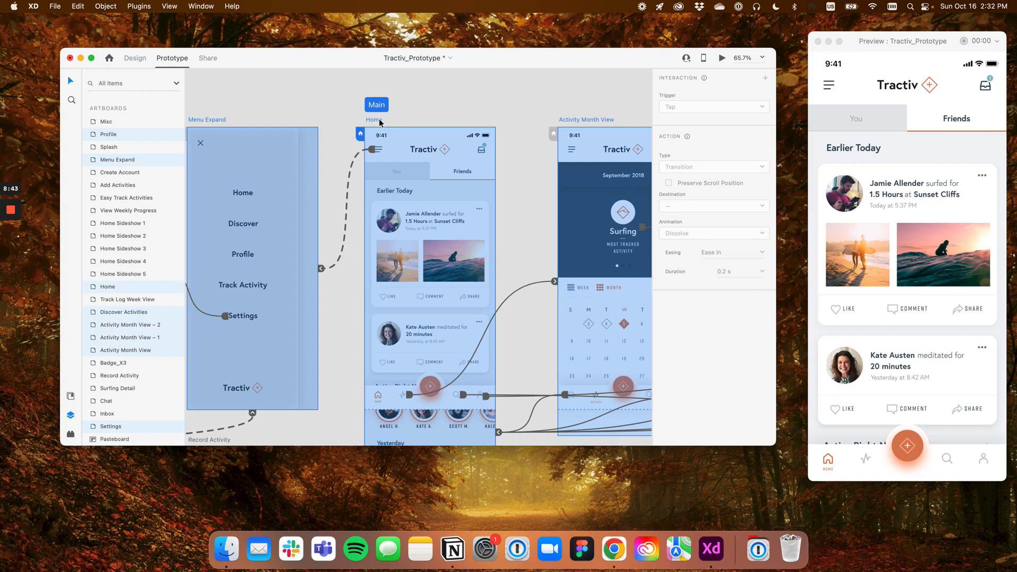
{"action": "scroll", "coordinate": [379, 123], "scroll_direction": "down", "scroll_amount": 3}
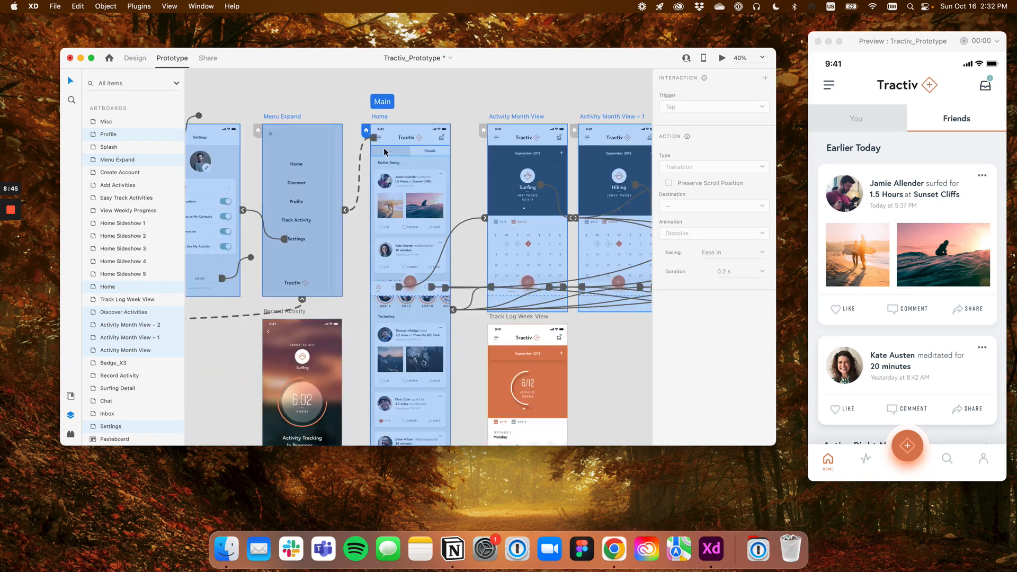
{"action": "scroll", "coordinate": [384, 152], "scroll_direction": "up", "scroll_amount": 3}
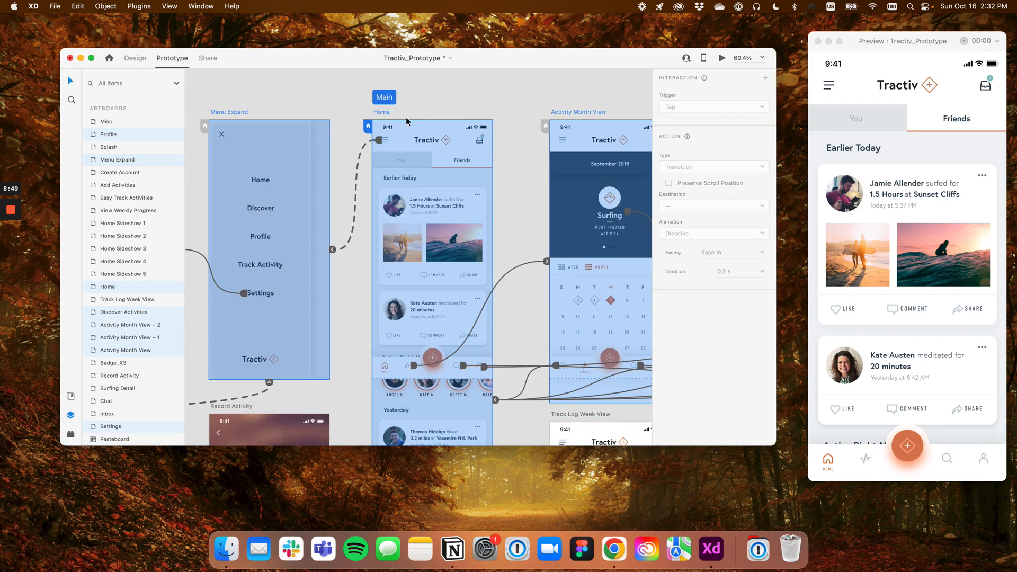
{"action": "scroll", "coordinate": [429, 114], "scroll_direction": "down", "scroll_amount": 1}
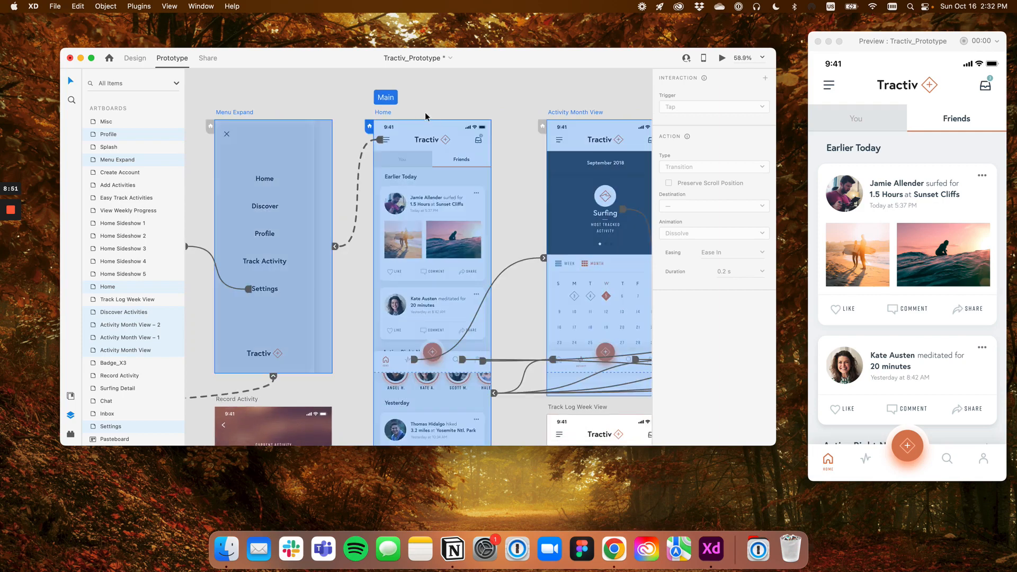
{"action": "scroll", "coordinate": [426, 117], "scroll_direction": "down", "scroll_amount": 2}
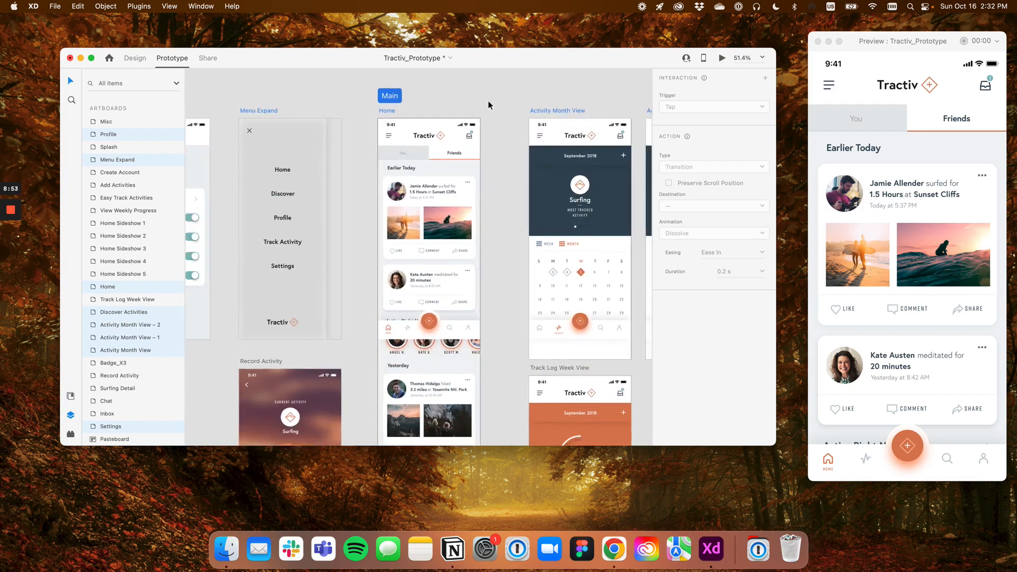
Set the Inbox artboard as the starting screen of a second flow
{"action": "left_click_drag", "start_coordinate": [472, 102], "coordinate": [339, 112]}
{"action": "left_click_drag", "start_coordinate": [443, 101], "coordinate": [236, 102]}
{"action": "scroll", "coordinate": [389, 119], "scroll_direction": "down", "scroll_amount": 2}
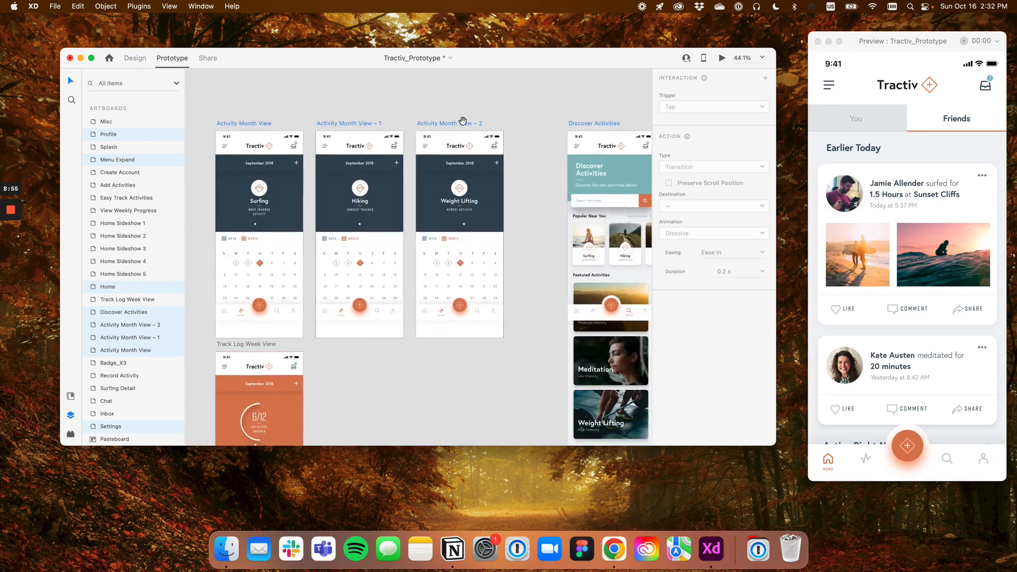
{"action": "left_click_drag", "start_coordinate": [463, 120], "coordinate": [278, 121]}
{"action": "left_click_drag", "start_coordinate": [392, 125], "coordinate": [344, 125]}
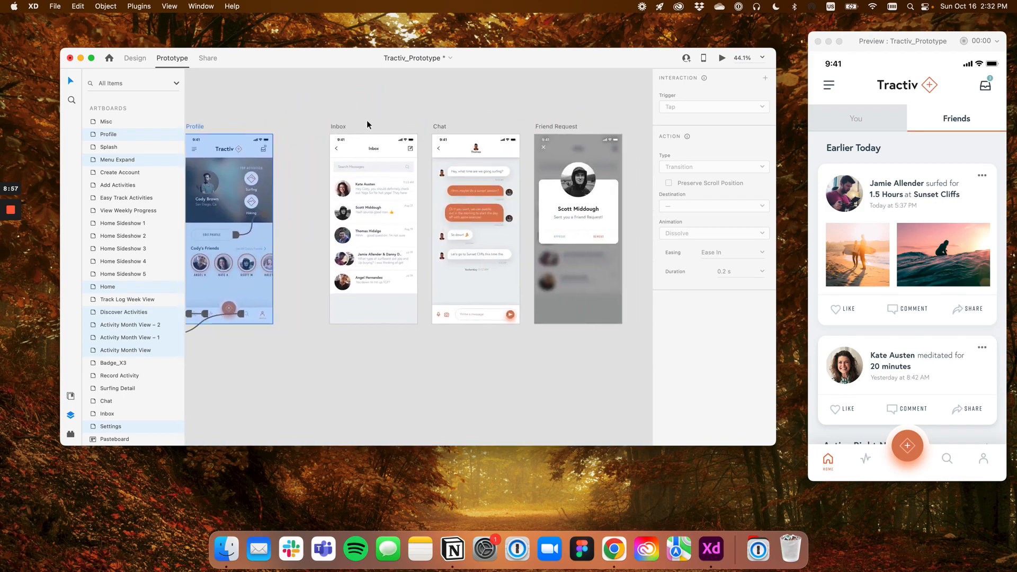
{"action": "left_click", "coordinate": [335, 129]}
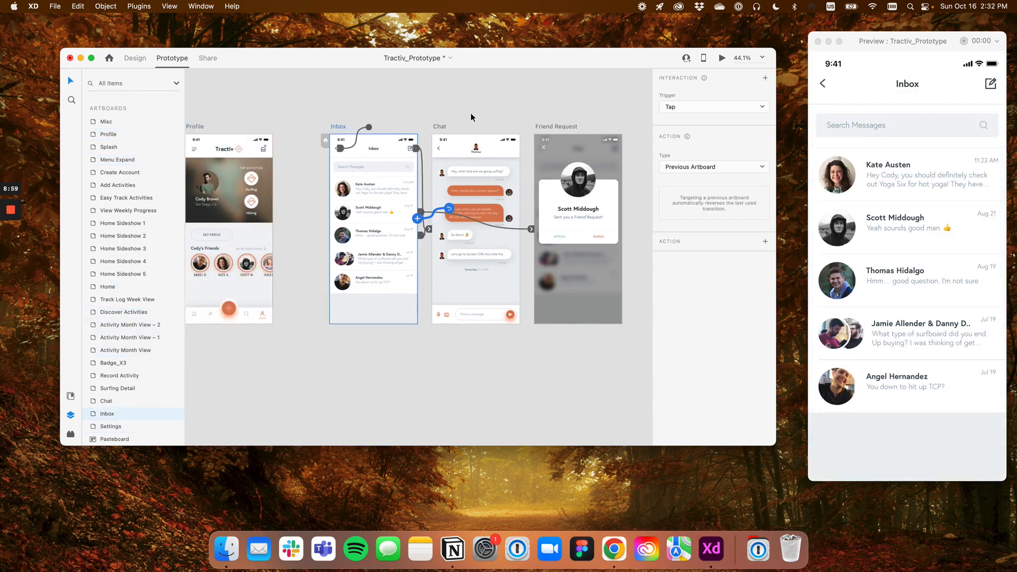
{"action": "scroll", "coordinate": [472, 118], "scroll_direction": "up", "scroll_amount": 1}
{"action": "scroll", "coordinate": [472, 118], "scroll_direction": "up", "scroll_amount": 1}
{"action": "left_click_drag", "start_coordinate": [474, 125], "coordinate": [409, 126]}
{"action": "scroll", "coordinate": [409, 118], "scroll_direction": "up", "scroll_amount": 1}
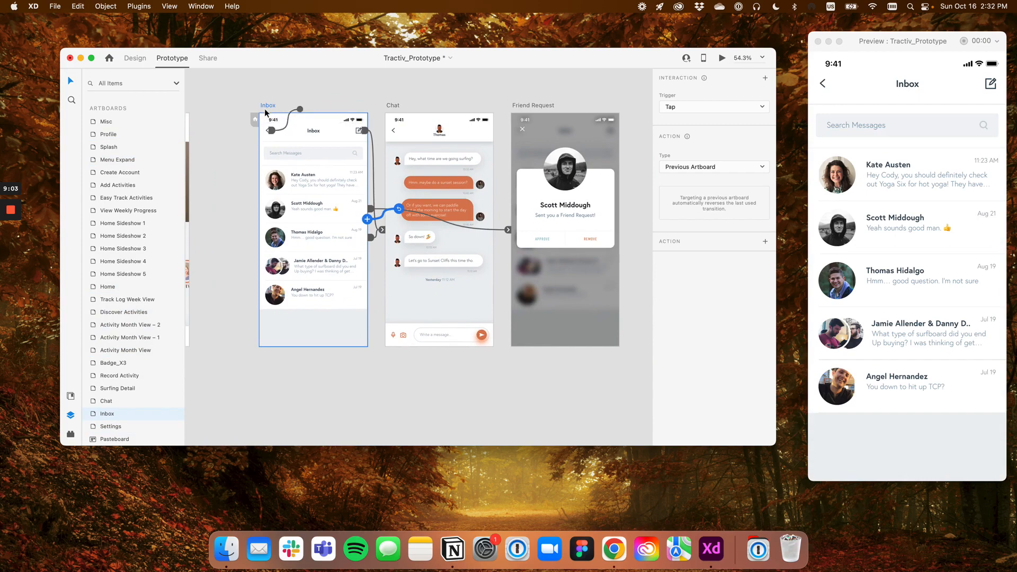
{"action": "scroll", "coordinate": [255, 123], "scroll_direction": "up", "scroll_amount": 2}
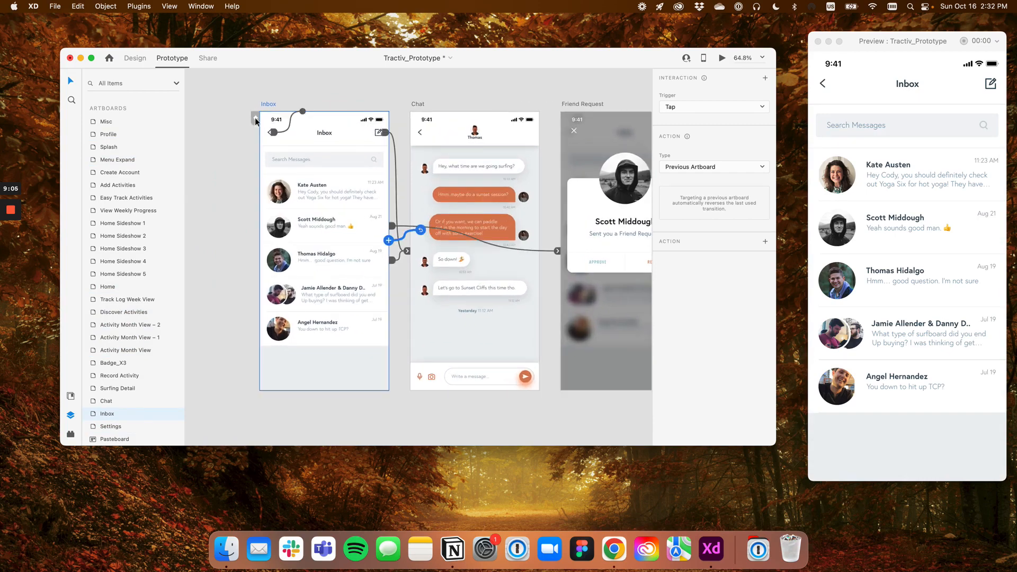
{"action": "left_click", "coordinate": [256, 122]}
Rename the flow that starts at the Inbox artboard as Inbox
{"action": "double_click", "coordinate": [274, 88]}
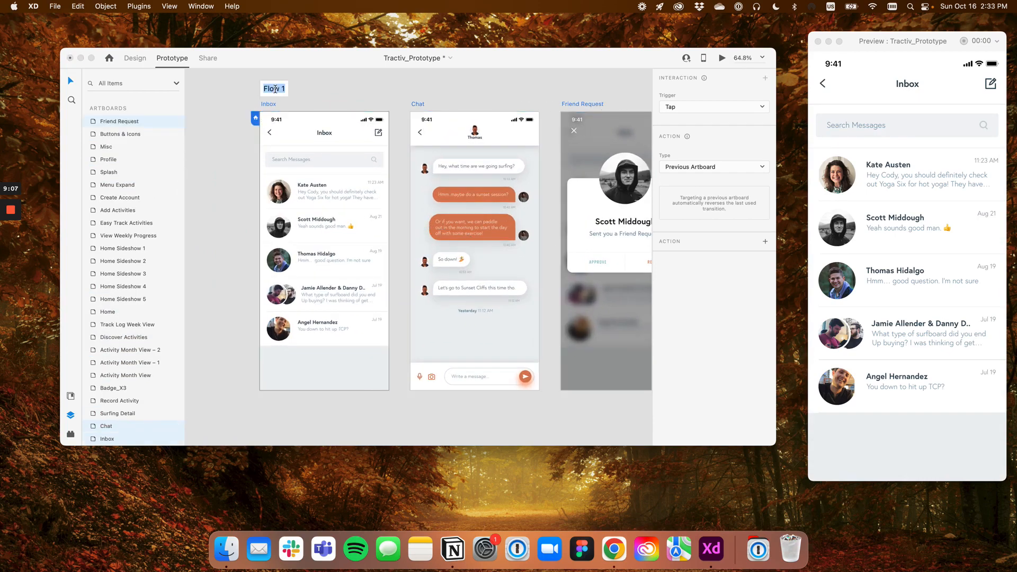
{"action": "type", "text": "Inbox"}
{"action": "key", "text": "Return"}
Highlight the Main flow to examine which artboards it connects compared with the Inbox flow
{"action": "scroll", "coordinate": [369, 182], "scroll_direction": "down", "scroll_amount": 5}
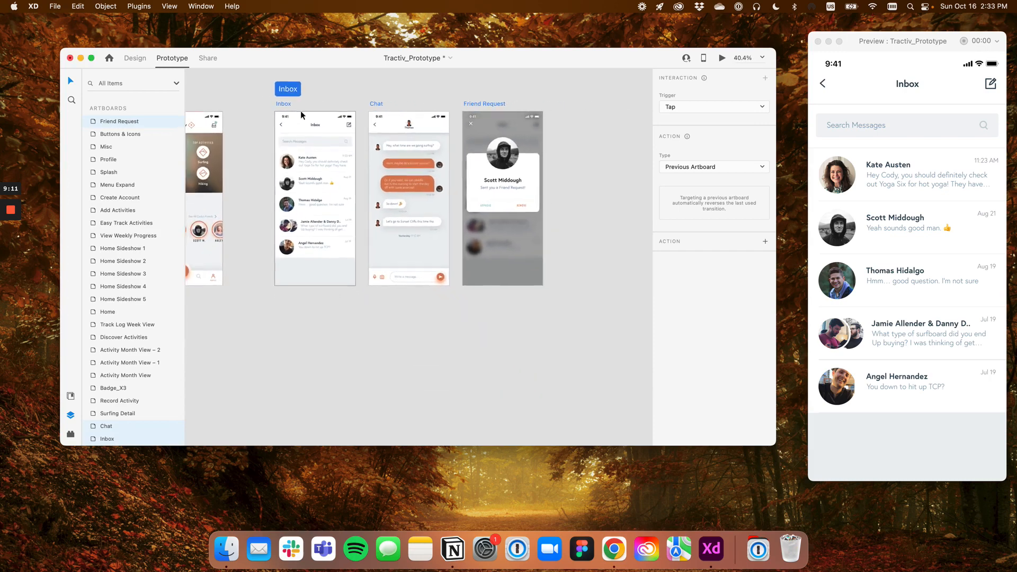
{"action": "left_click_drag", "start_coordinate": [369, 183], "coordinate": [530, 235]}
{"action": "scroll", "coordinate": [530, 235], "scroll_direction": "down", "scroll_amount": 3}
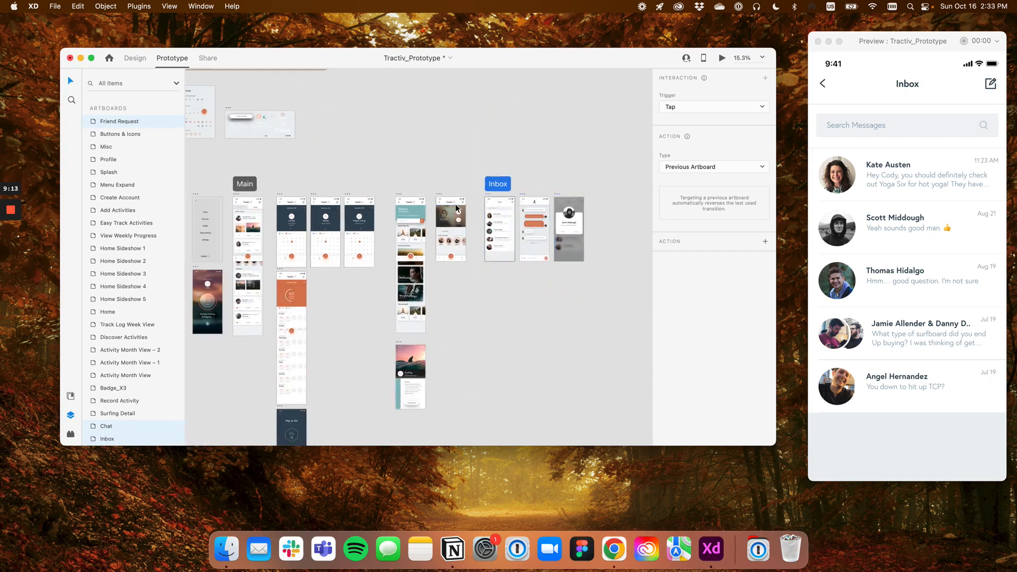
{"action": "left_click_drag", "start_coordinate": [457, 212], "coordinate": [498, 148]}
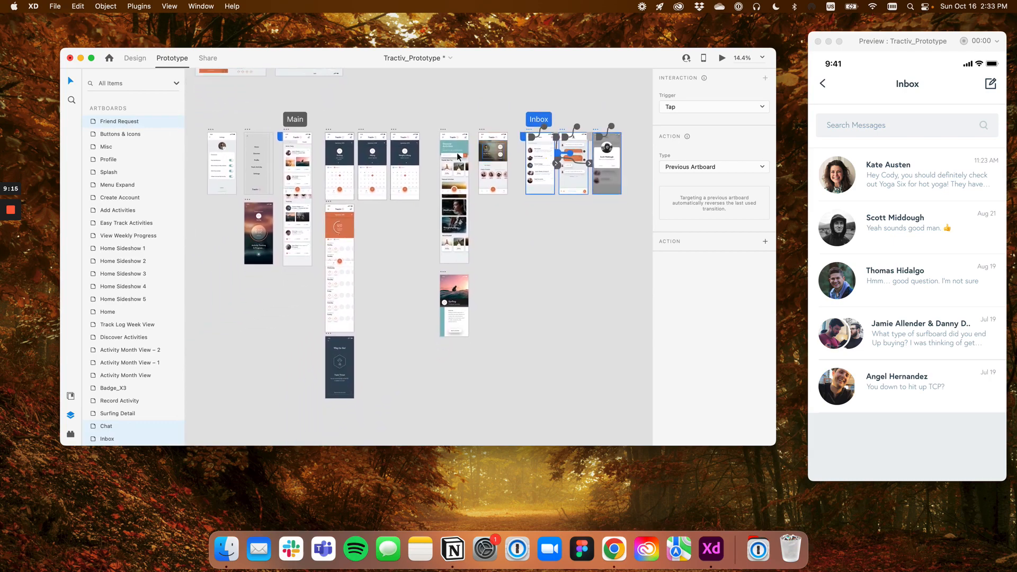
{"action": "left_click", "coordinate": [295, 123]}
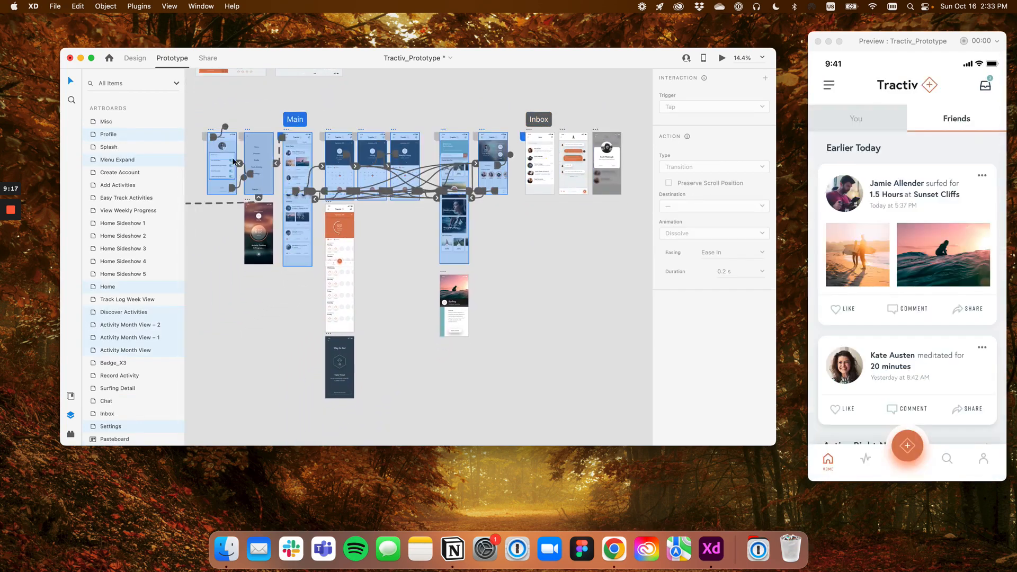
{"action": "scroll", "coordinate": [323, 164], "scroll_direction": "up", "scroll_amount": 1}
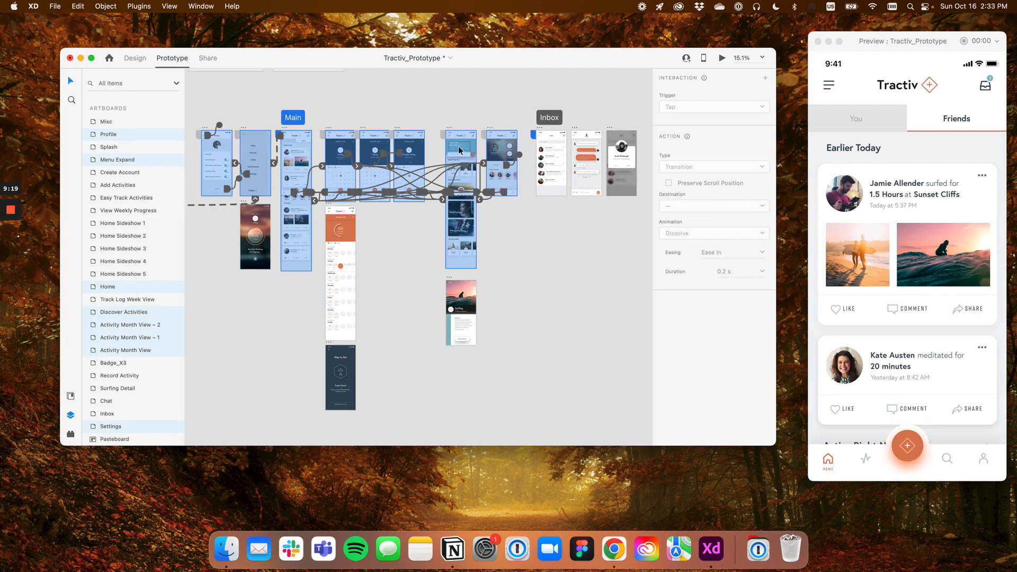
{"action": "scroll", "coordinate": [353, 171], "scroll_direction": "up", "scroll_amount": 4}
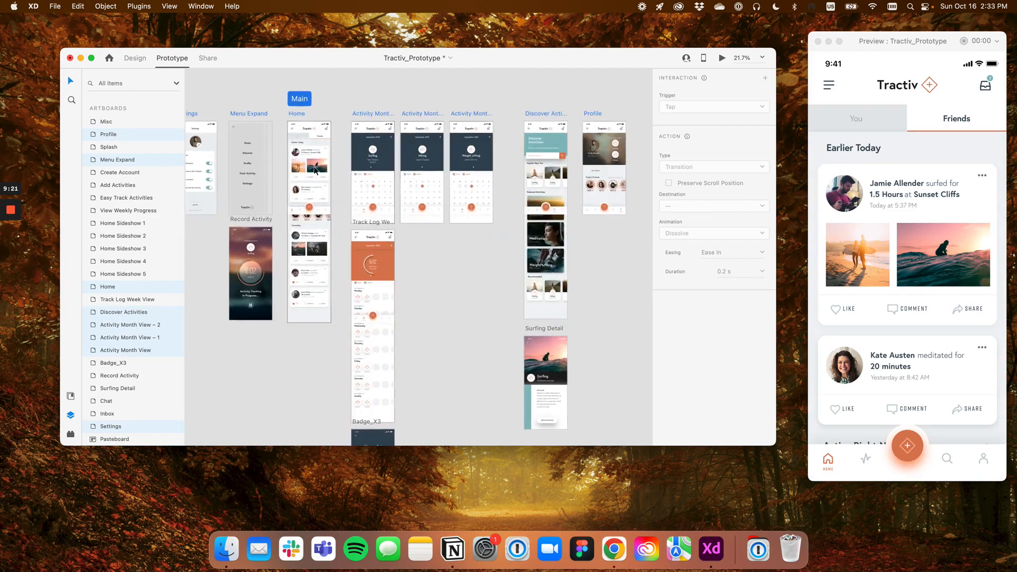
Examine the transitions connecting the Main flow's artboards, from Settings and Menu Expand through Profile
{"action": "scroll", "coordinate": [354, 175], "scroll_direction": "down", "scroll_amount": 2}
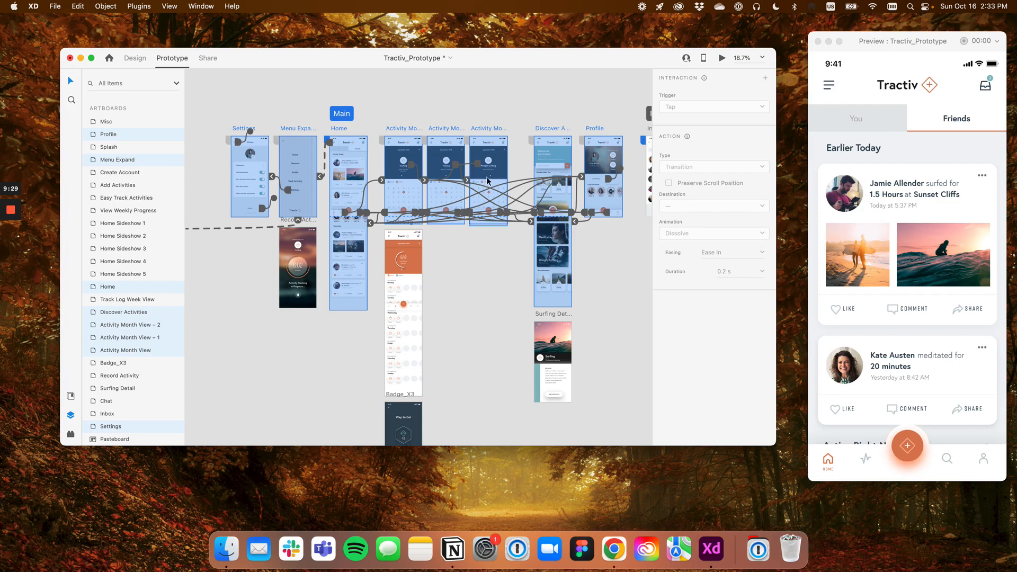
{"action": "scroll", "coordinate": [508, 196], "scroll_direction": "up", "scroll_amount": 2}
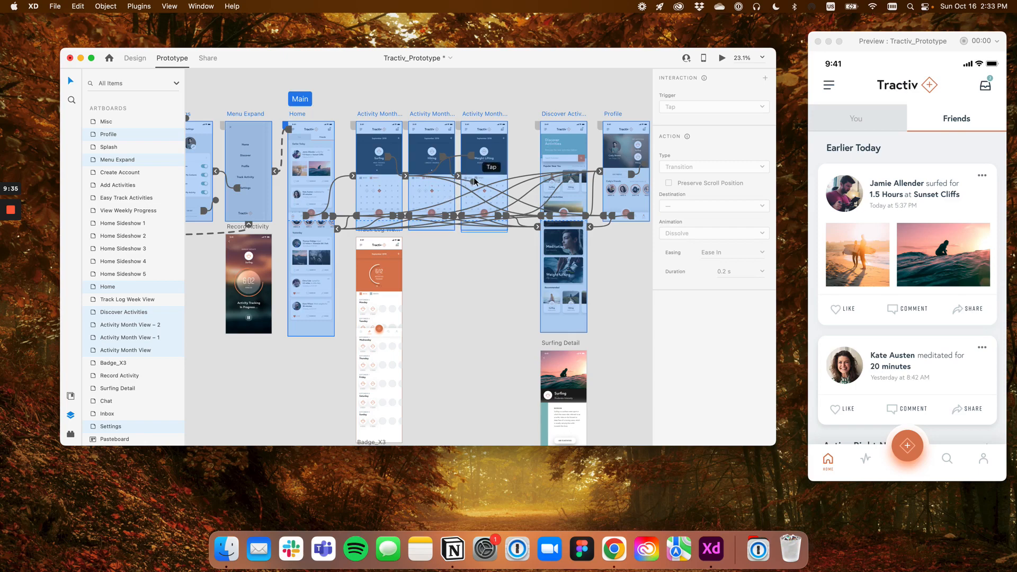
{"action": "scroll", "coordinate": [474, 181], "scroll_direction": "down", "scroll_amount": 6}
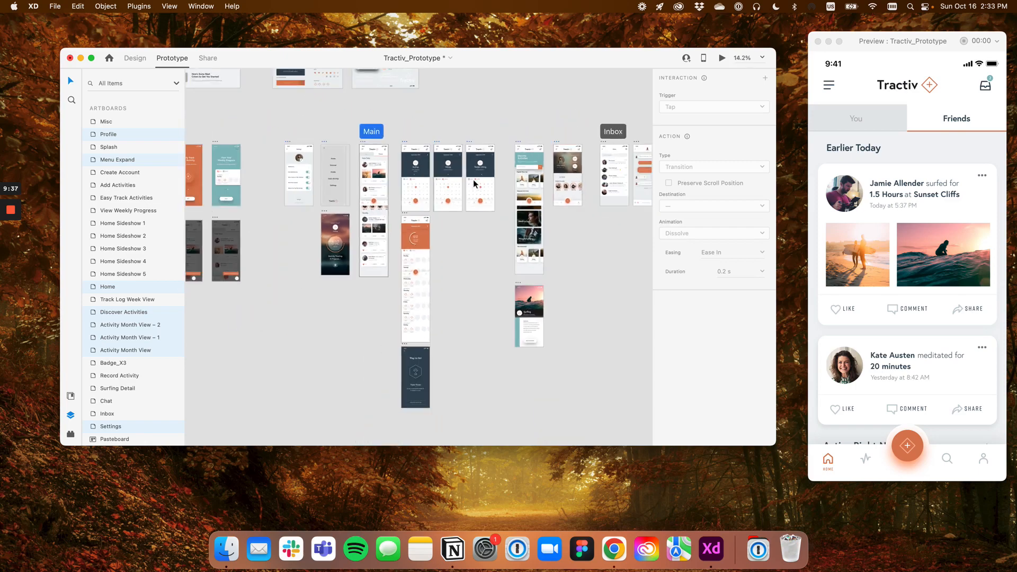
{"action": "scroll", "coordinate": [483, 182], "scroll_direction": "up", "scroll_amount": 3}
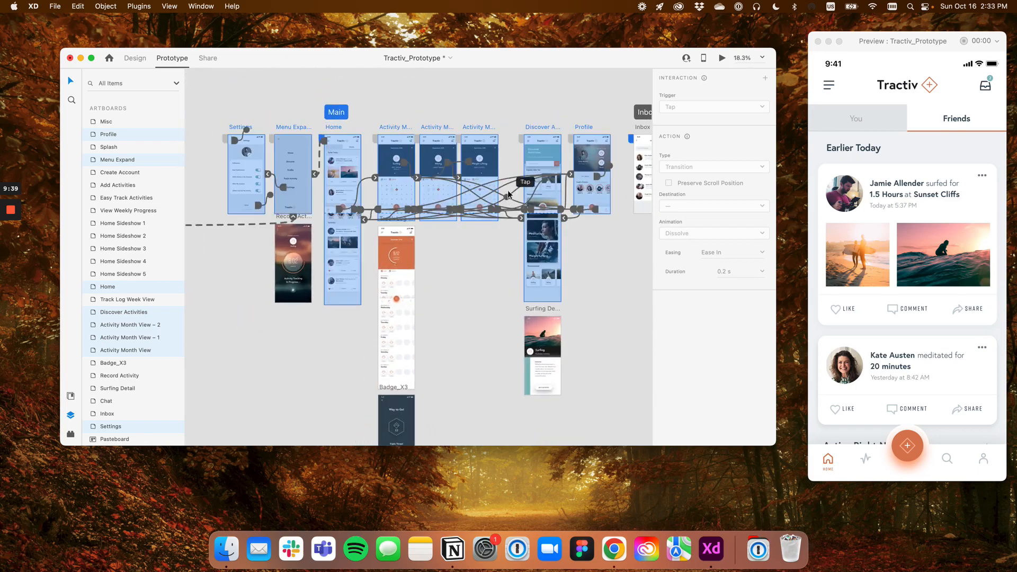
{"action": "scroll", "coordinate": [506, 164], "scroll_direction": "down", "scroll_amount": 2}
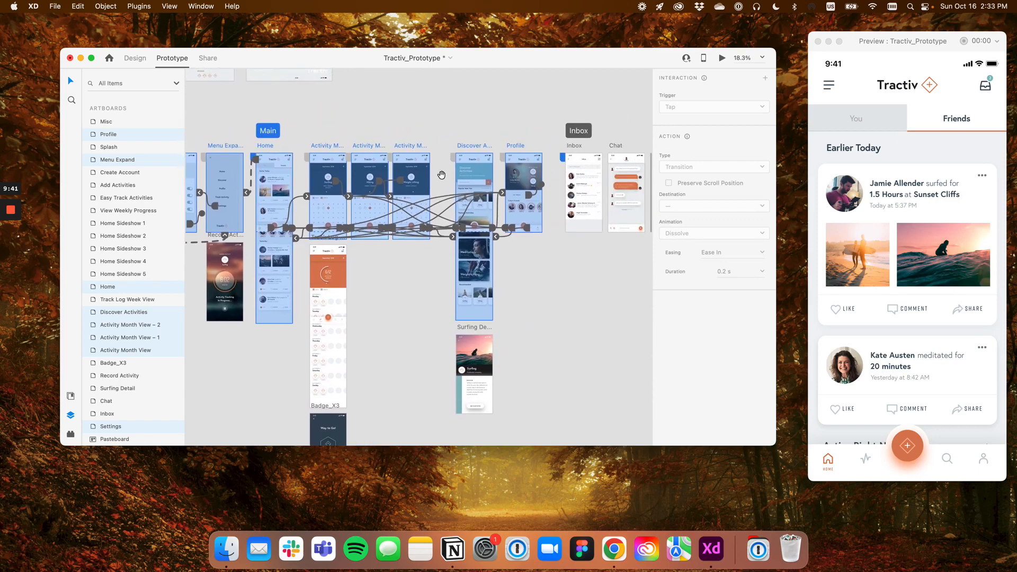
{"action": "left_click", "coordinate": [442, 173]}
{"action": "left_click", "coordinate": [303, 139]}
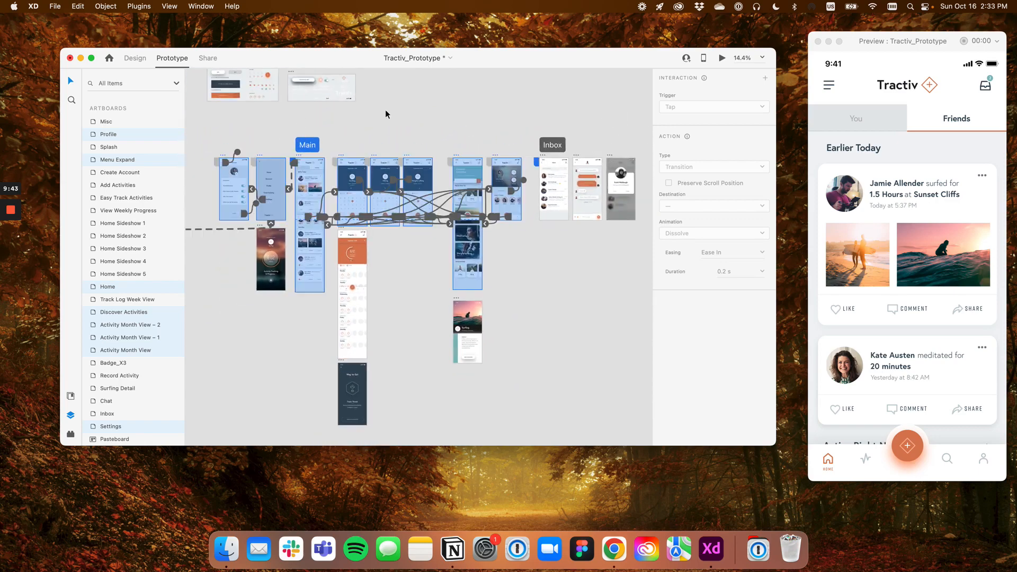
Switch to Share mode and compare which artboards the Main and Inbox flow links include
{"action": "left_click", "coordinate": [211, 61]}
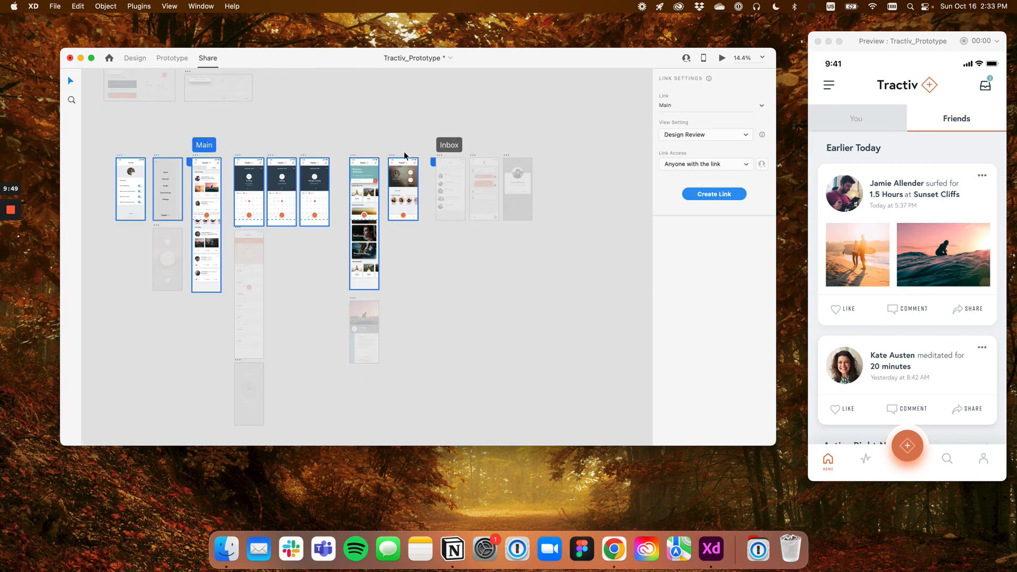
{"action": "left_click", "coordinate": [449, 145]}
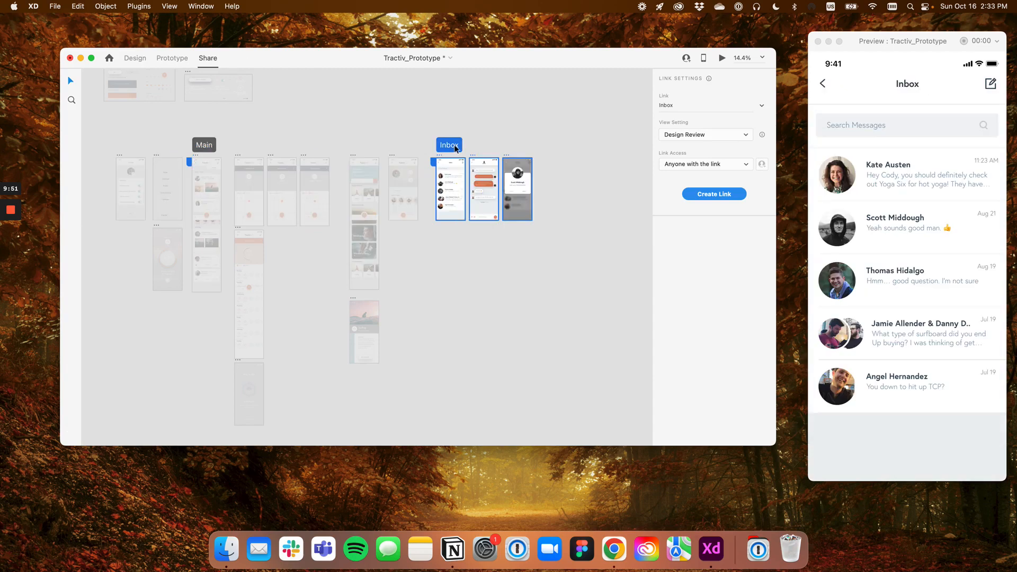
{"action": "left_click", "coordinate": [200, 148]}
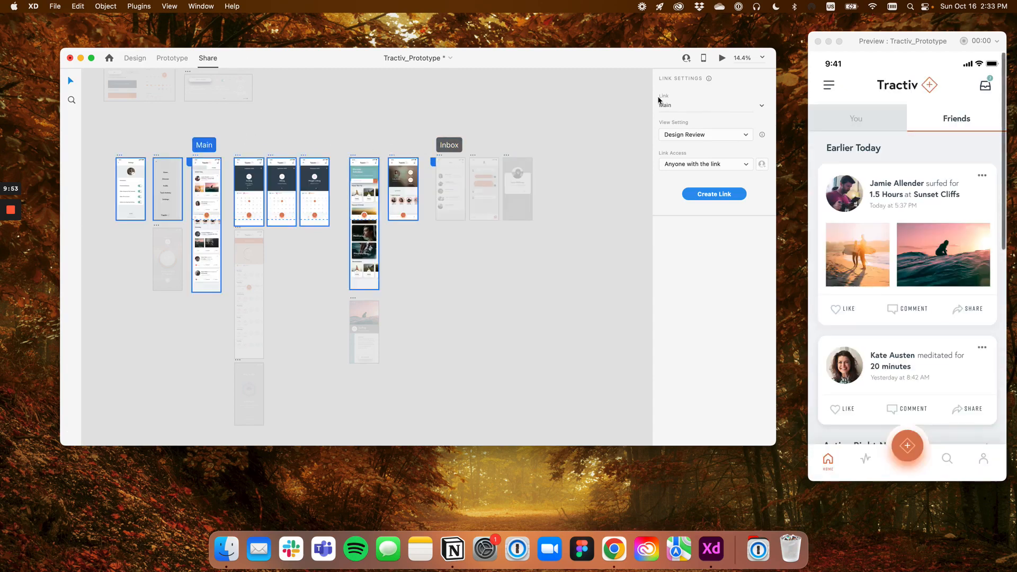
{"action": "left_click", "coordinate": [457, 146]}
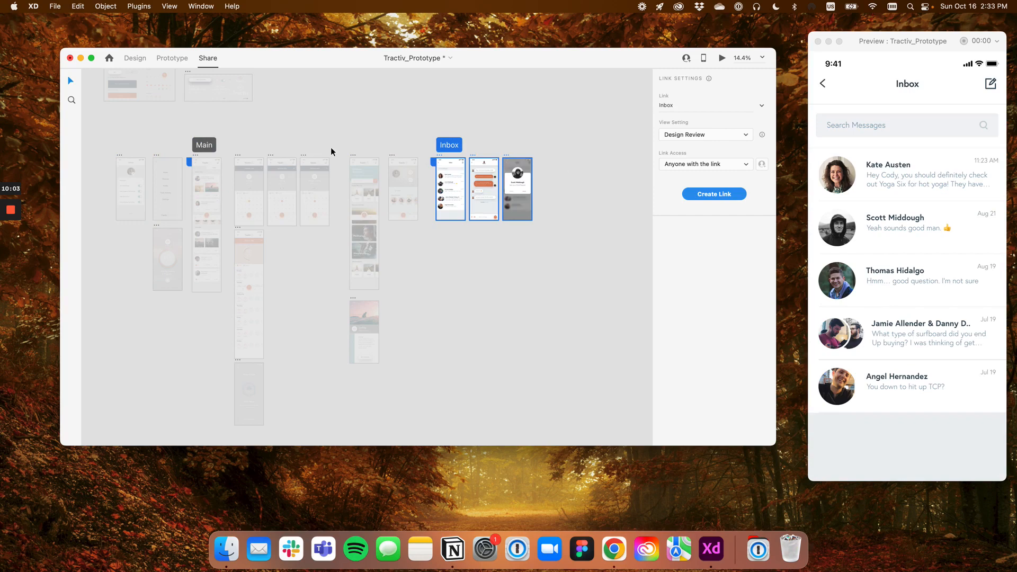
{"action": "left_click", "coordinate": [204, 146]}
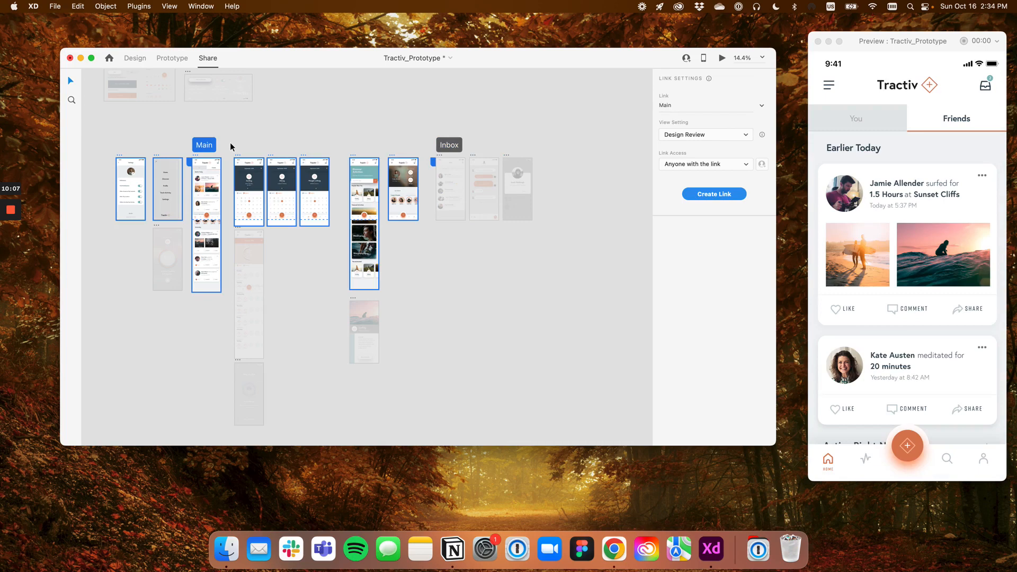
{"action": "left_click", "coordinate": [447, 146]}
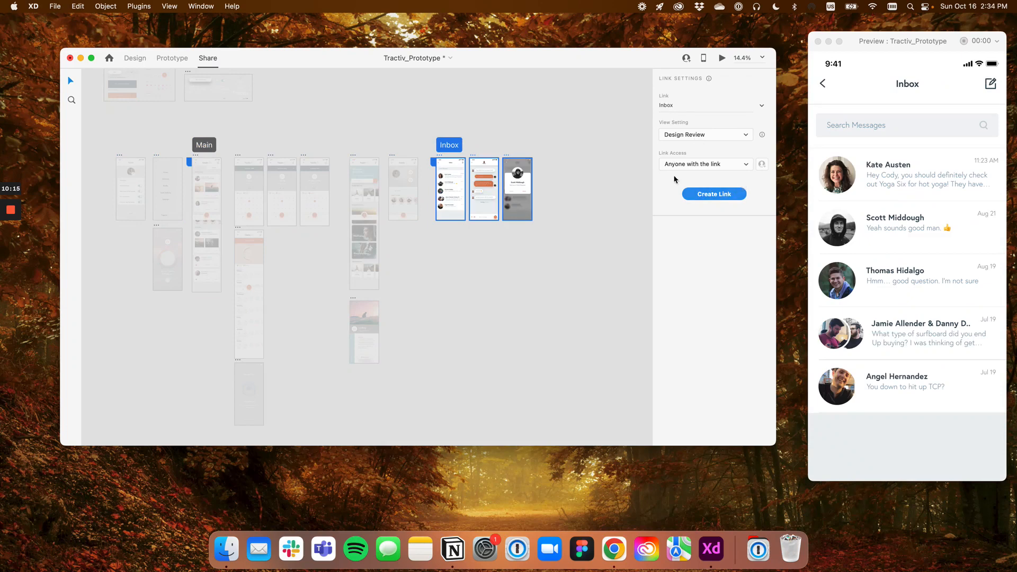
Inspect the Inbox flow's artboards in Share mode and their separation from the Main flow's artboards
{"action": "scroll", "coordinate": [456, 164], "scroll_direction": "up", "scroll_amount": 3}
{"action": "scroll", "coordinate": [456, 164], "scroll_direction": "up", "scroll_amount": 2}
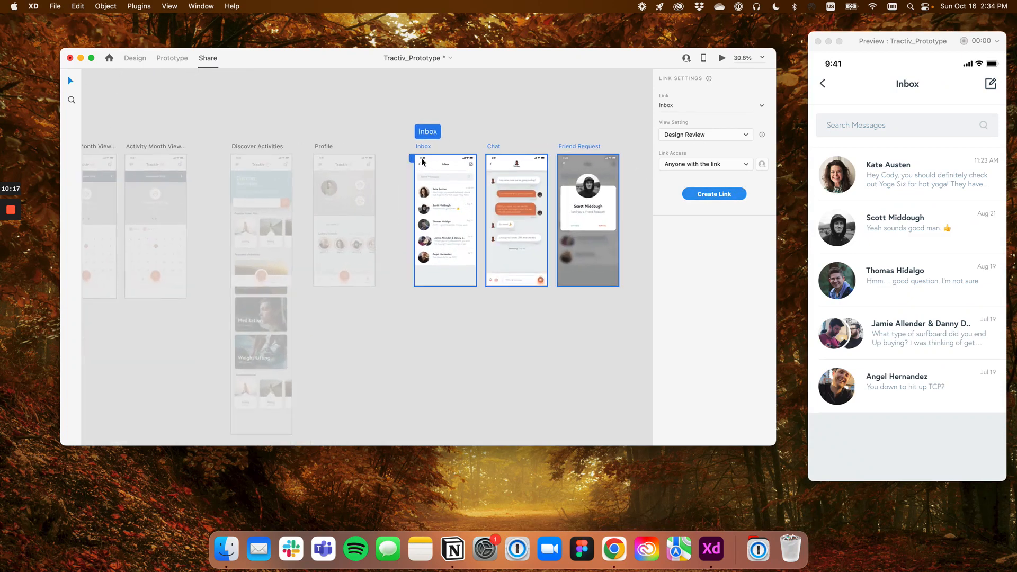
{"action": "scroll", "coordinate": [411, 160], "scroll_direction": "up", "scroll_amount": 4}
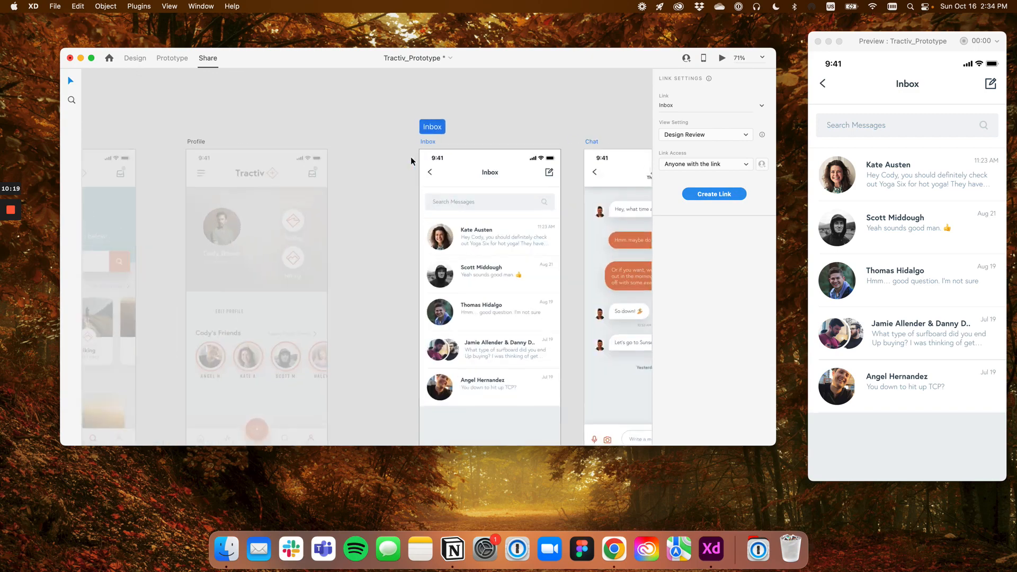
{"action": "scroll", "coordinate": [413, 161], "scroll_direction": "down", "scroll_amount": 5}
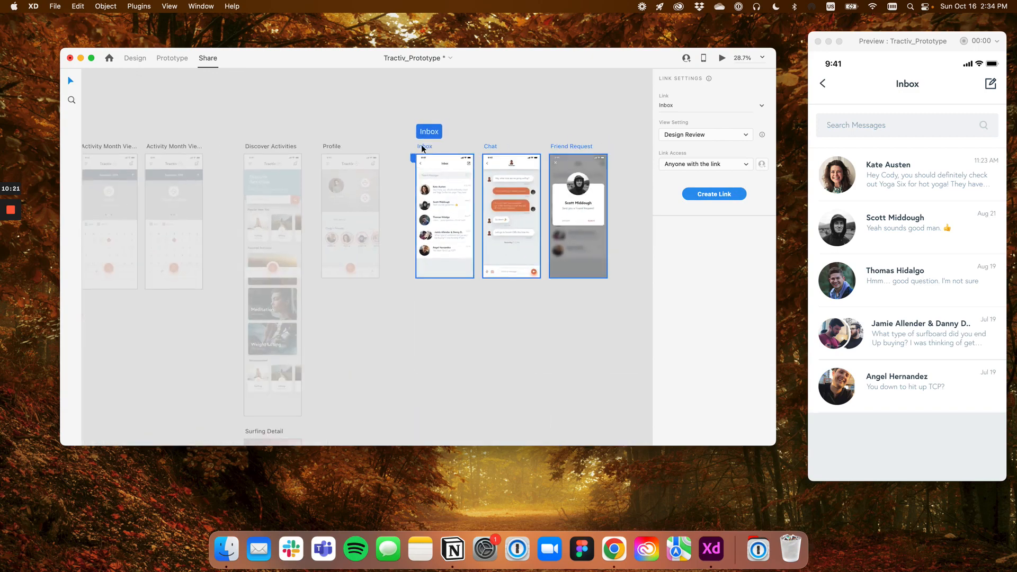
{"action": "scroll", "coordinate": [437, 171], "scroll_direction": "down", "scroll_amount": 3}
{"action": "left_click_drag", "start_coordinate": [392, 175], "coordinate": [497, 166]}
{"action": "scroll", "coordinate": [313, 157], "scroll_direction": "up", "scroll_amount": 3}
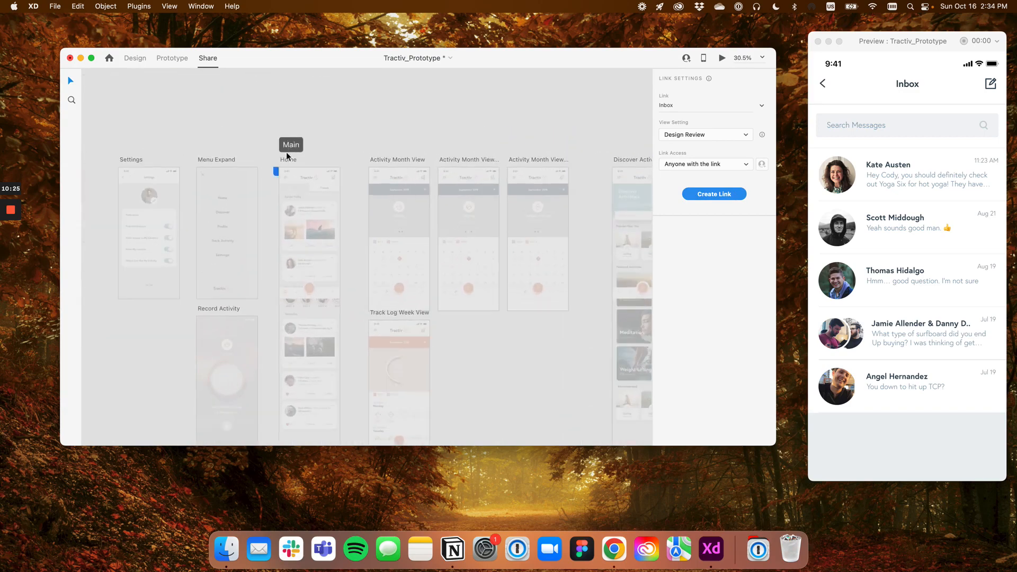
{"action": "scroll", "coordinate": [281, 170], "scroll_direction": "down", "scroll_amount": 3}
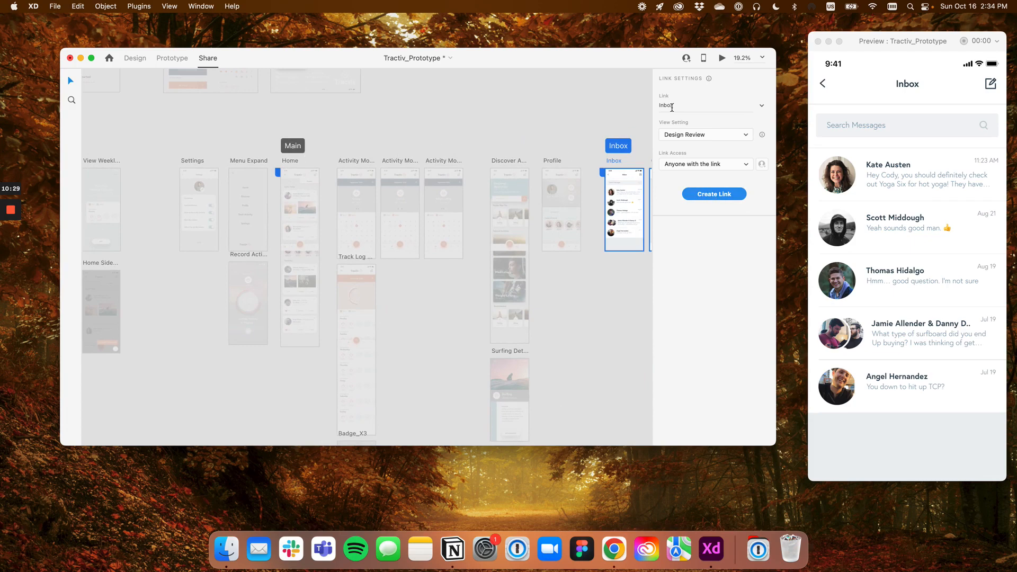
{"action": "scroll", "coordinate": [592, 137], "scroll_direction": "right", "scroll_amount": 5}
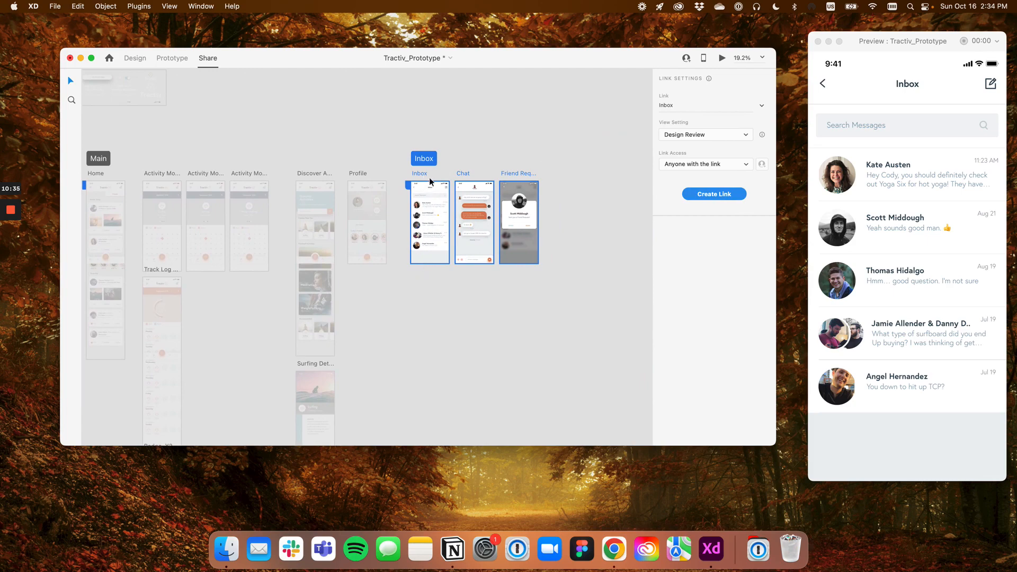
{"action": "scroll", "coordinate": [437, 169], "scroll_direction": "up", "scroll_amount": 3}
{"action": "scroll", "coordinate": [438, 170], "scroll_direction": "up", "scroll_amount": 2}
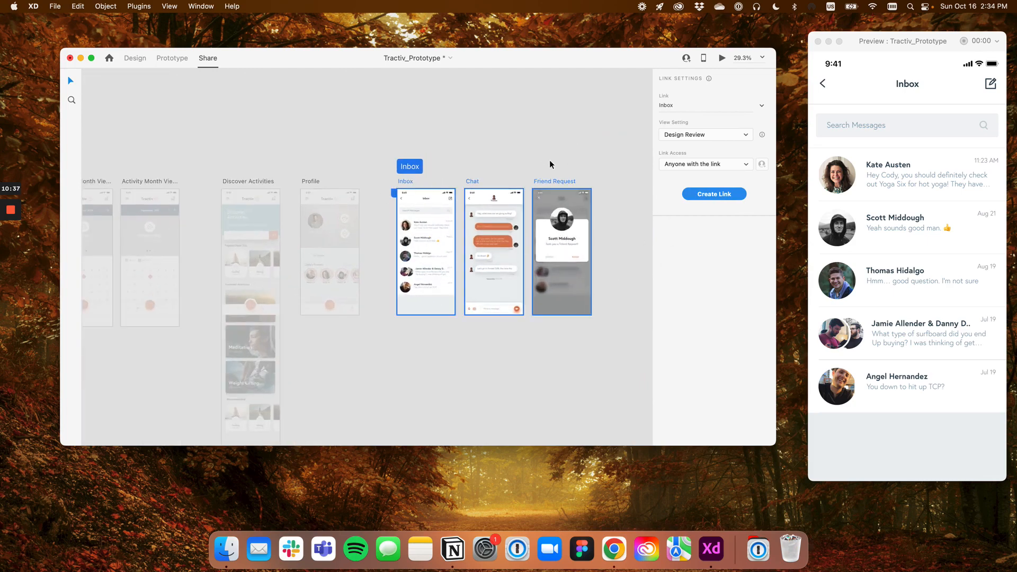
{"action": "scroll", "coordinate": [443, 158], "scroll_direction": "down", "scroll_amount": 4}
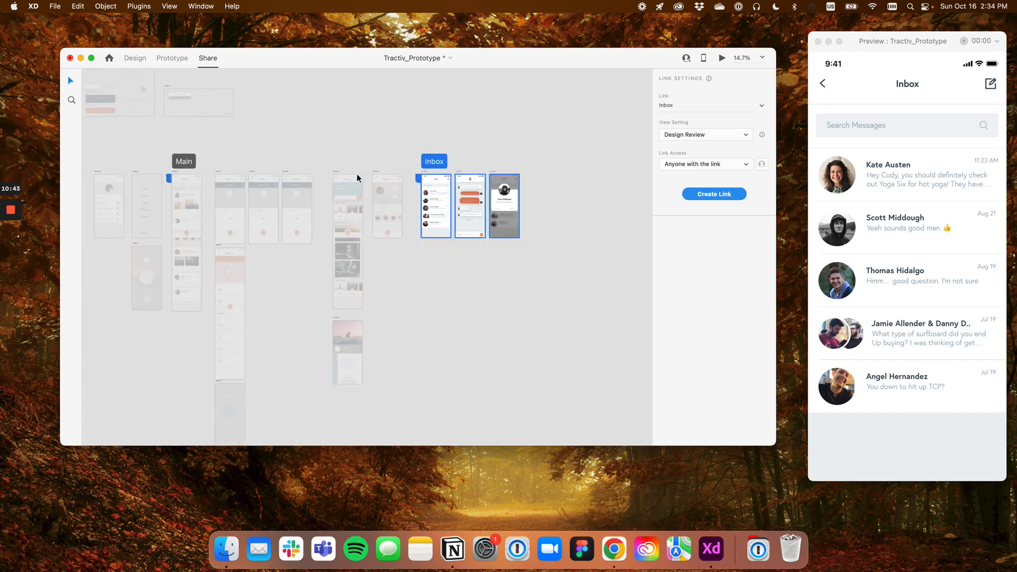
Return to Prototype mode and select the Settings item's transition on the Menu Expand artboard
{"action": "left_click", "coordinate": [178, 60]}
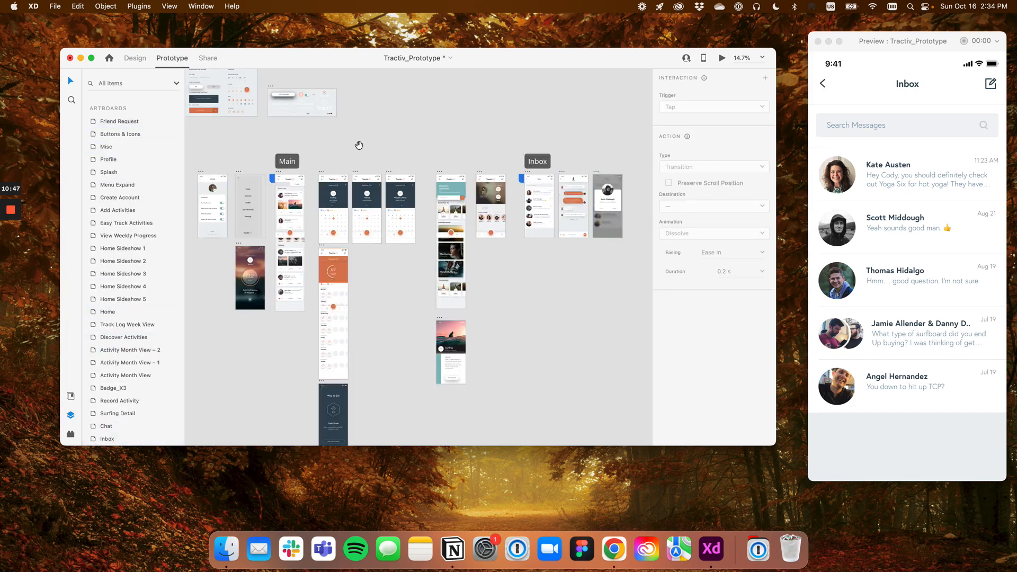
{"action": "left_click_drag", "start_coordinate": [359, 145], "coordinate": [507, 157]}
{"action": "scroll", "coordinate": [403, 183], "scroll_direction": "up", "scroll_amount": 6}
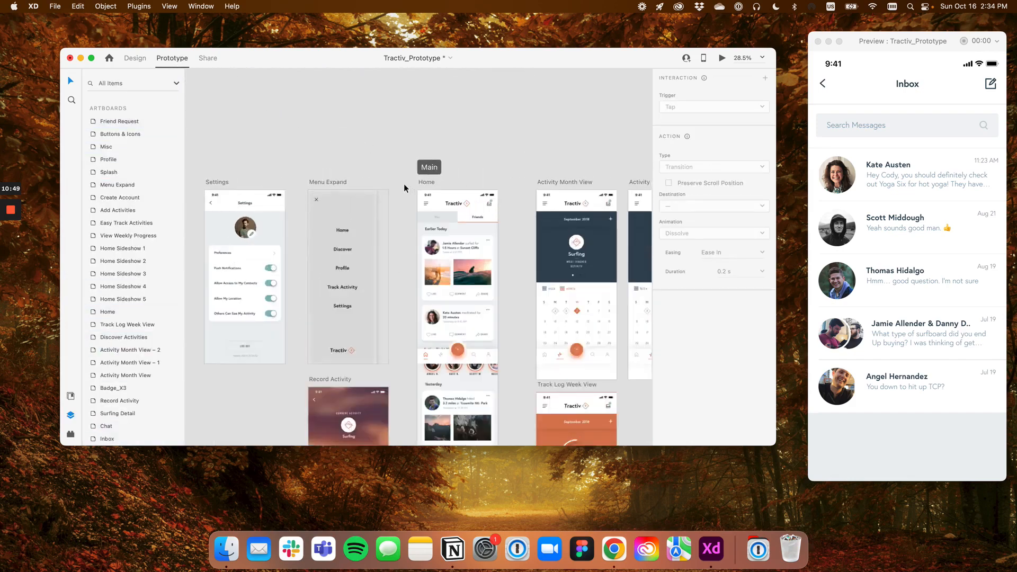
{"action": "scroll", "coordinate": [403, 183], "scroll_direction": "up", "scroll_amount": 4}
{"action": "left_click", "coordinate": [326, 170]}
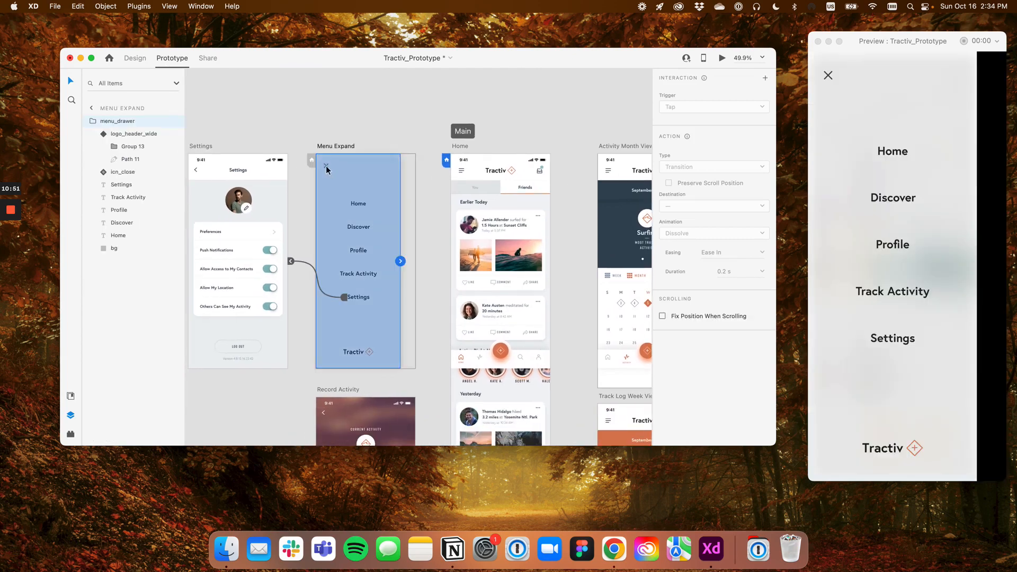
{"action": "left_click", "coordinate": [324, 267]}
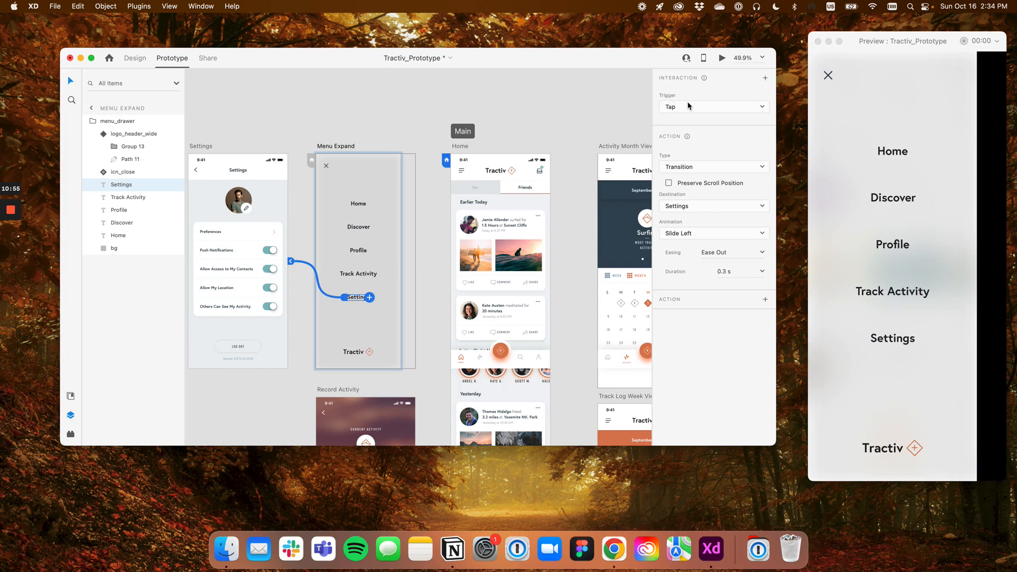
Review the action type and easing options available for the Settings item's transition
{"action": "left_click", "coordinate": [697, 169]}
{"action": "left_click", "coordinate": [696, 169]}
{"action": "left_click", "coordinate": [762, 253]}
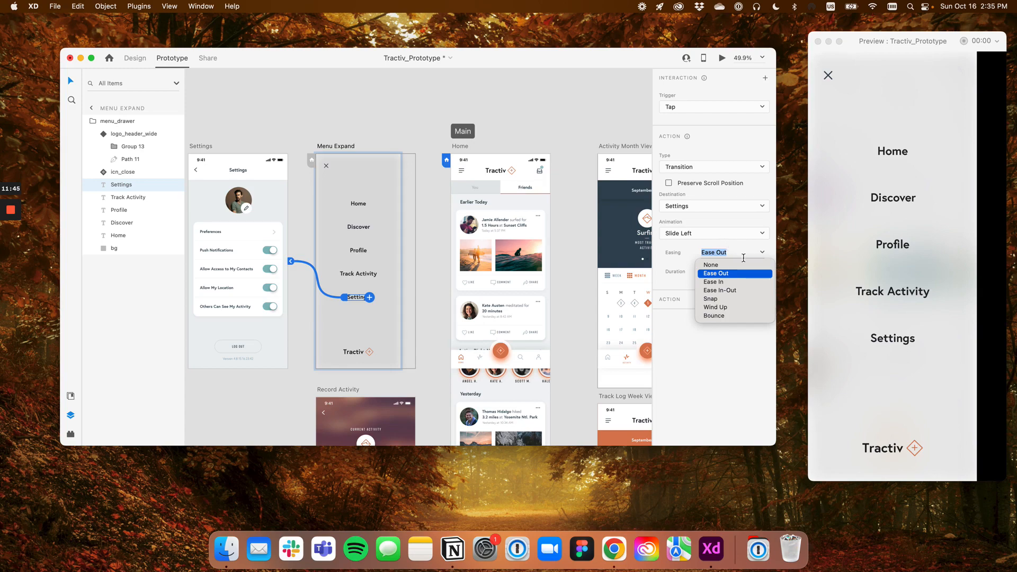
{"action": "left_click", "coordinate": [763, 254]}
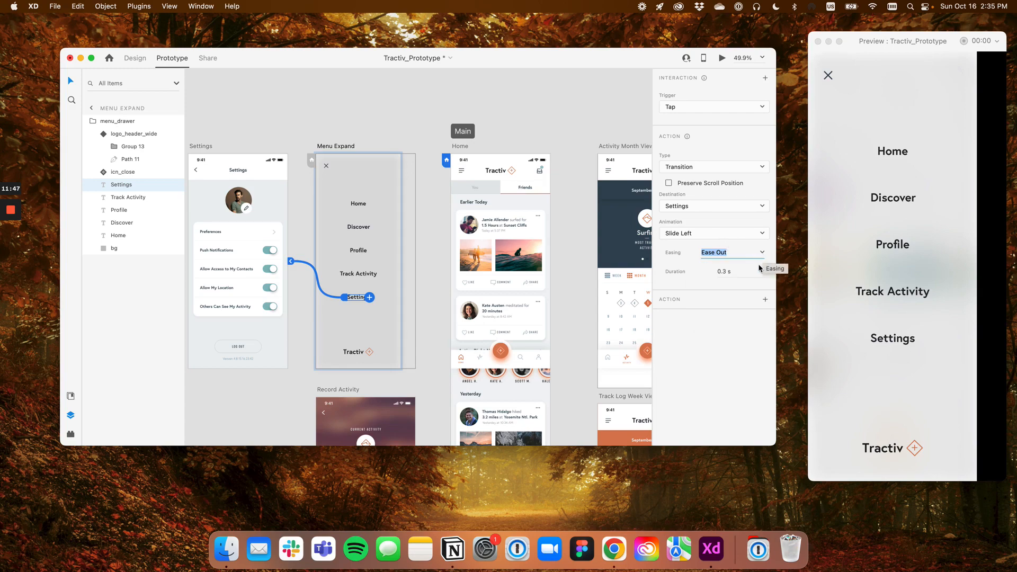
Try a custom duration of 5 s on the Settings item's transition
{"action": "left_click", "coordinate": [762, 273]}
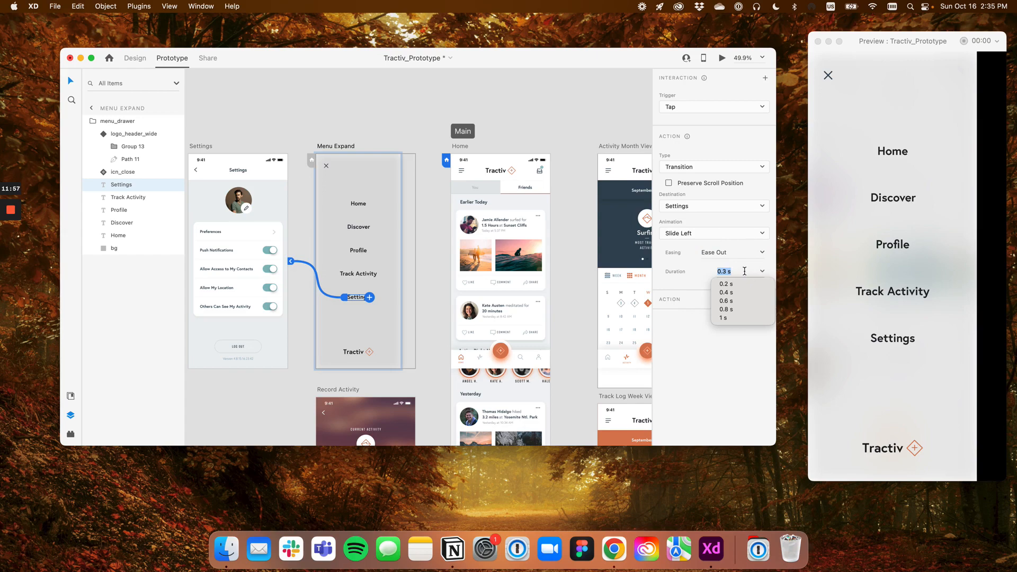
{"action": "type", "text": "5s"}
{"action": "key", "text": "Escape"}
{"action": "left_click", "coordinate": [738, 272]}
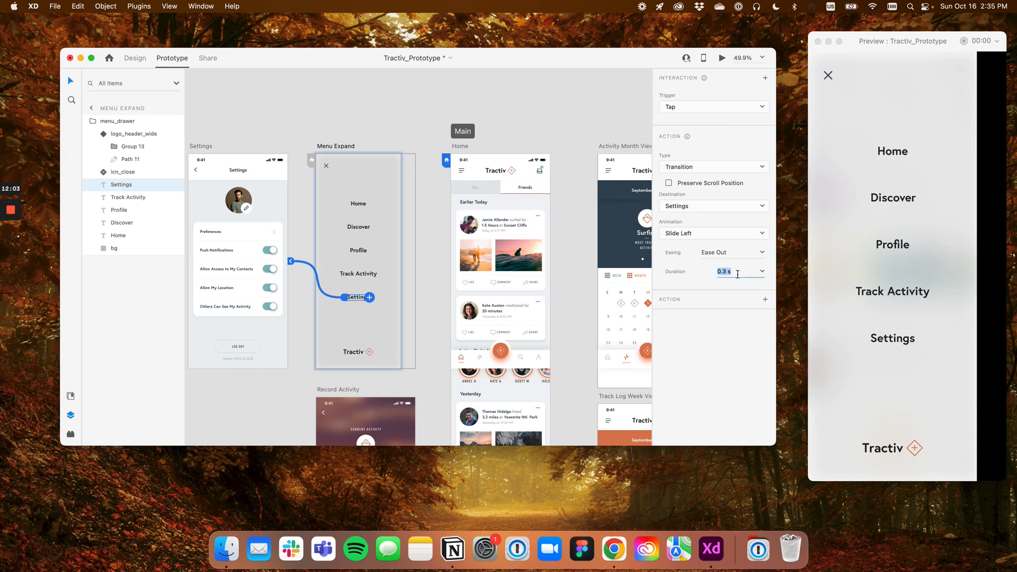
{"action": "type", "text": "5"}
{"action": "key", "text": "Return"}
Set the duration of the Settings item's transition to 0.3 s
{"action": "left_click", "coordinate": [735, 270]}
{"action": "type", "text": "0.3"}
{"action": "key", "text": "Return"}
{"action": "left_click", "coordinate": [721, 271]}
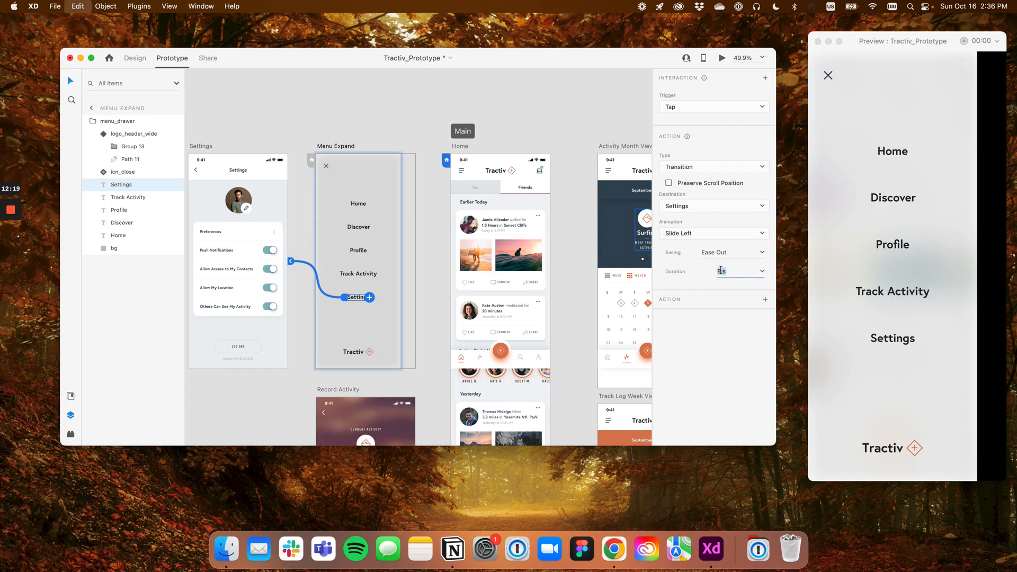
{"action": "type", "text": "0.3"}
{"action": "key", "text": "Return"}
Change the Settings item's trigger to Drag, keep Auto-Animate as the action type, and deselect the item
{"action": "scroll", "coordinate": [479, 214], "scroll_direction": "down", "scroll_amount": 5}
{"action": "left_click_drag", "start_coordinate": [445, 214], "coordinate": [408, 214]}
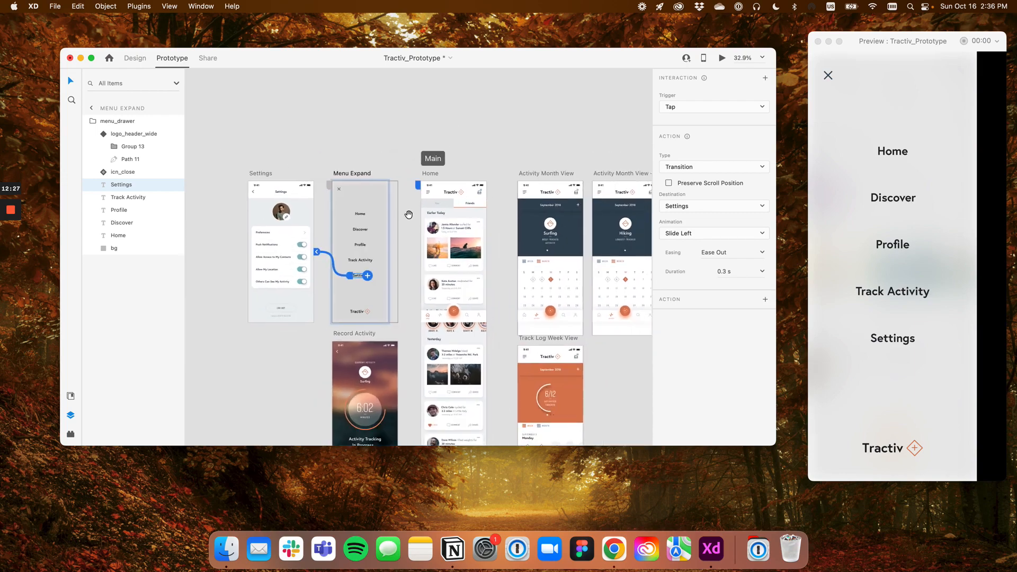
{"action": "left_click", "coordinate": [690, 108]}
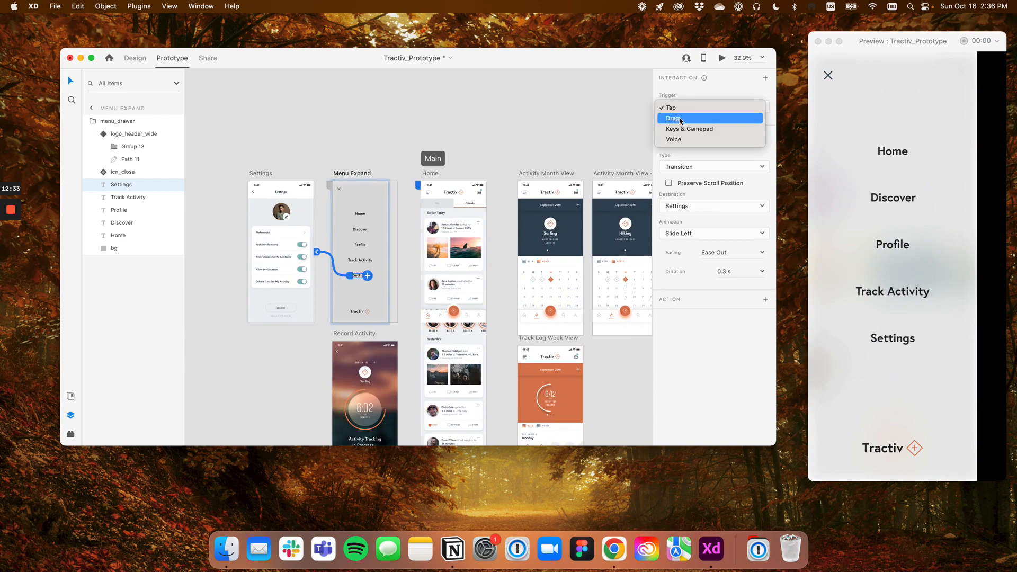
{"action": "left_click", "coordinate": [681, 119]}
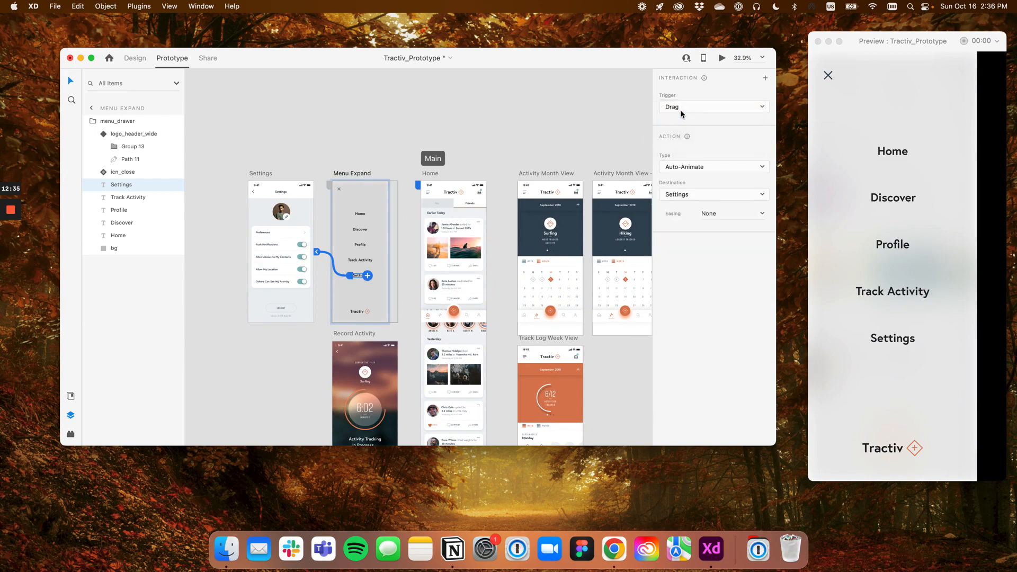
{"action": "left_click", "coordinate": [715, 167]}
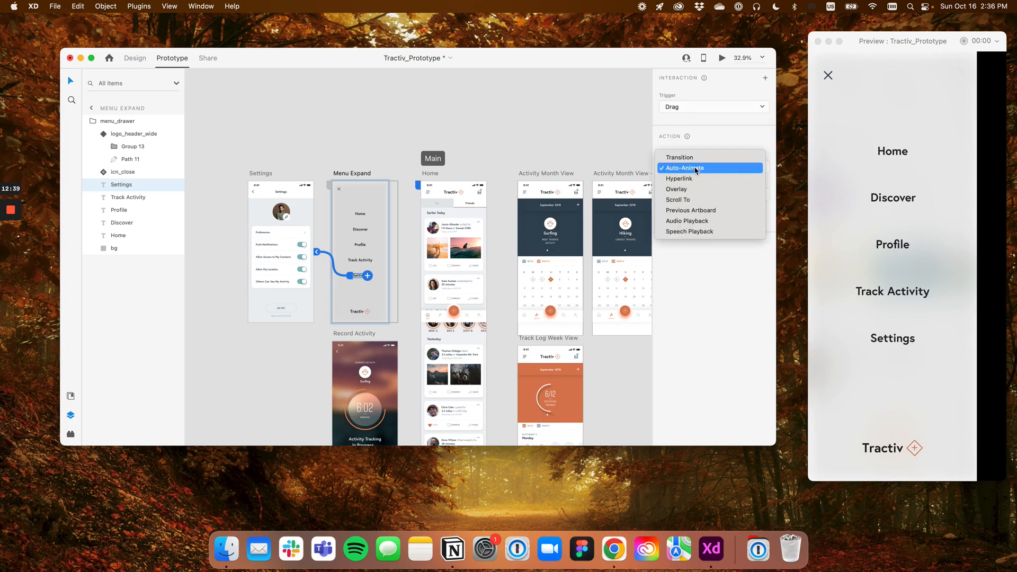
{"action": "left_click", "coordinate": [701, 168]}
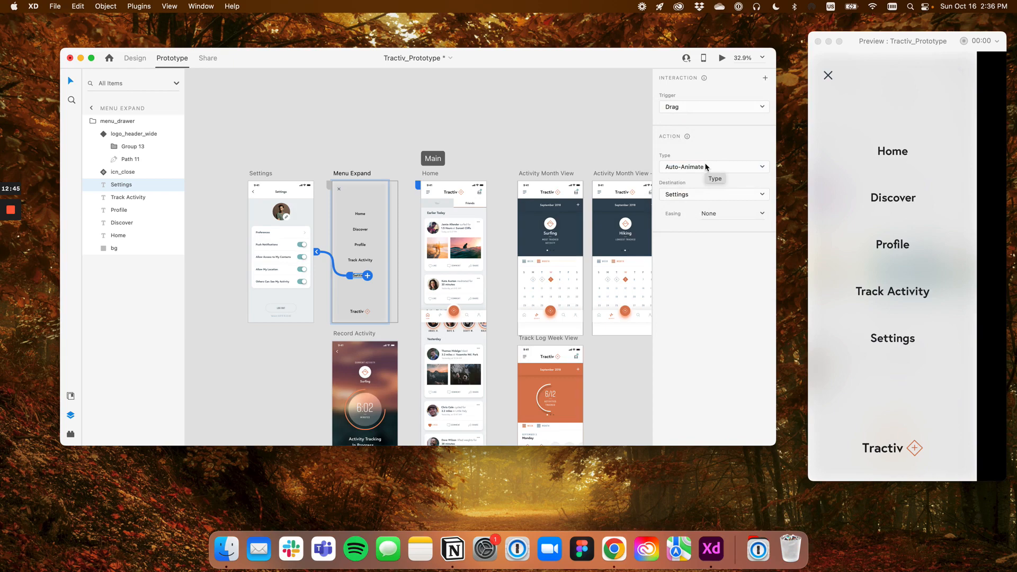
{"action": "left_click", "coordinate": [526, 104]}
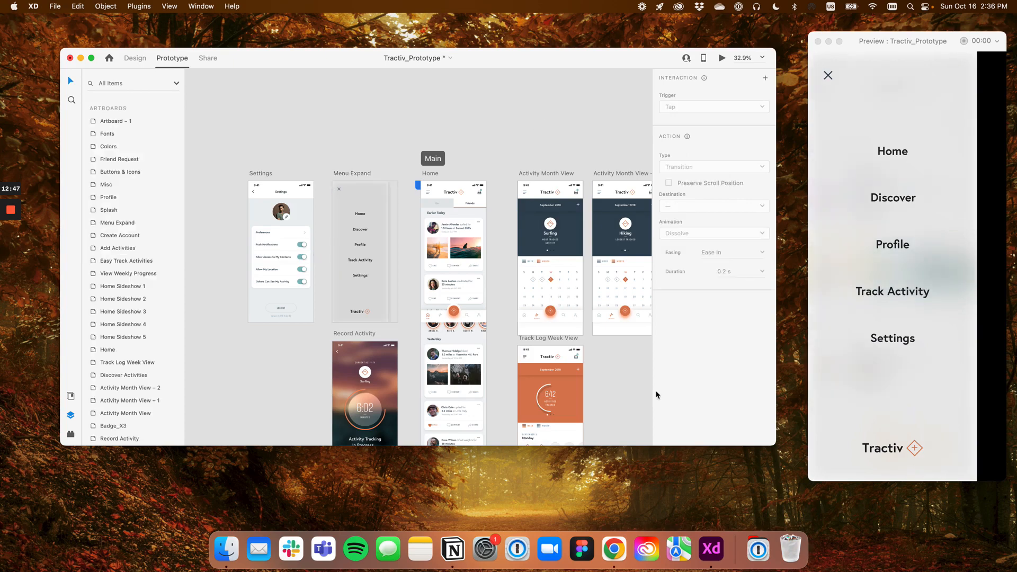
Switch to the Auto Animate Demo document, put away the Tractiv preview and prototype windows, and reposition the demo window
{"action": "right_click", "coordinate": [707, 541]}
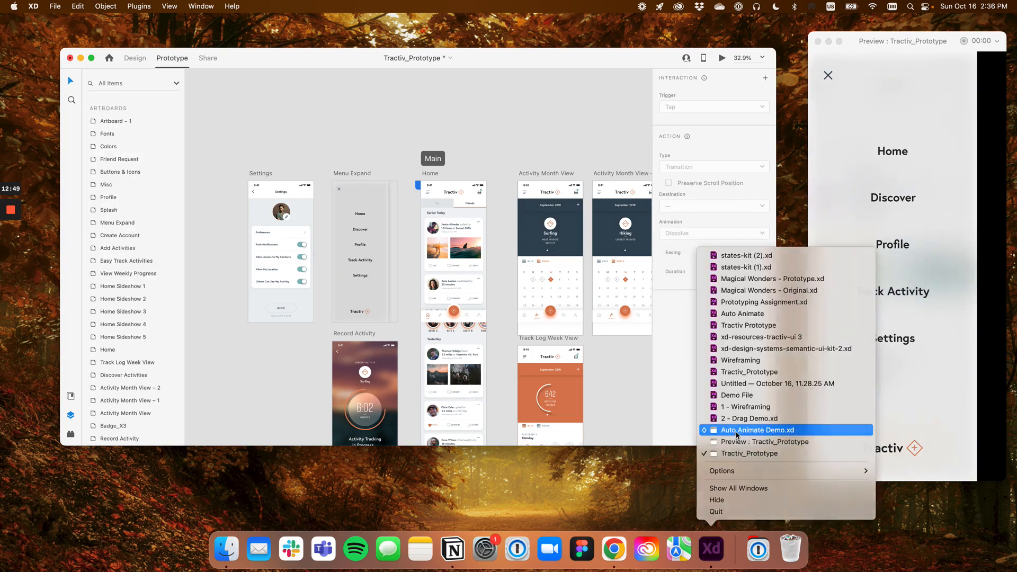
{"action": "left_click", "coordinate": [739, 430]}
{"action": "left_click_drag", "start_coordinate": [613, 37], "coordinate": [511, 38]}
{"action": "left_click", "coordinate": [818, 42]}
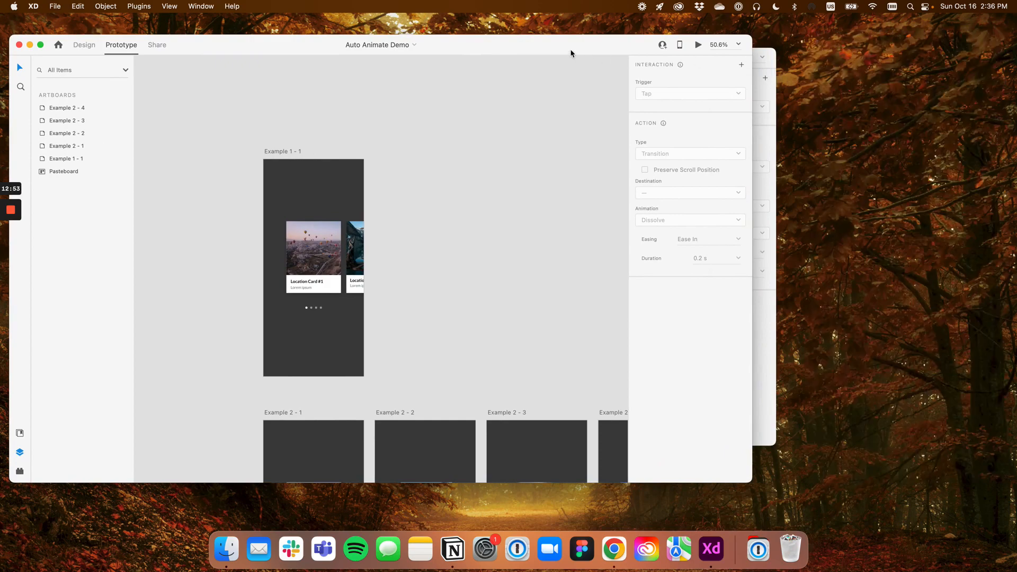
{"action": "left_click_drag", "start_coordinate": [570, 52], "coordinate": [669, 58]}
{"action": "left_click", "coordinate": [69, 57]}
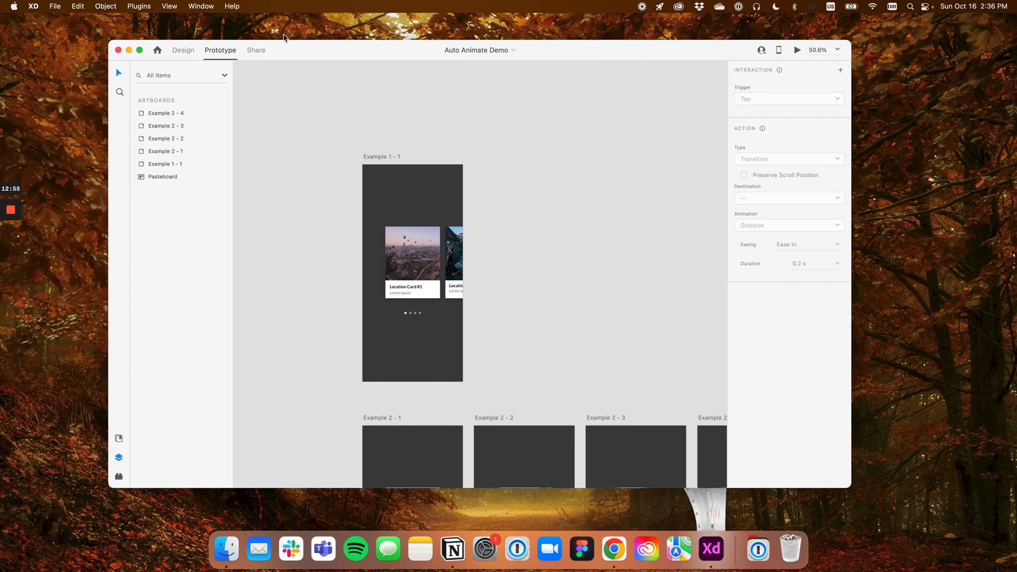
{"action": "left_click_drag", "start_coordinate": [312, 45], "coordinate": [337, 44]}
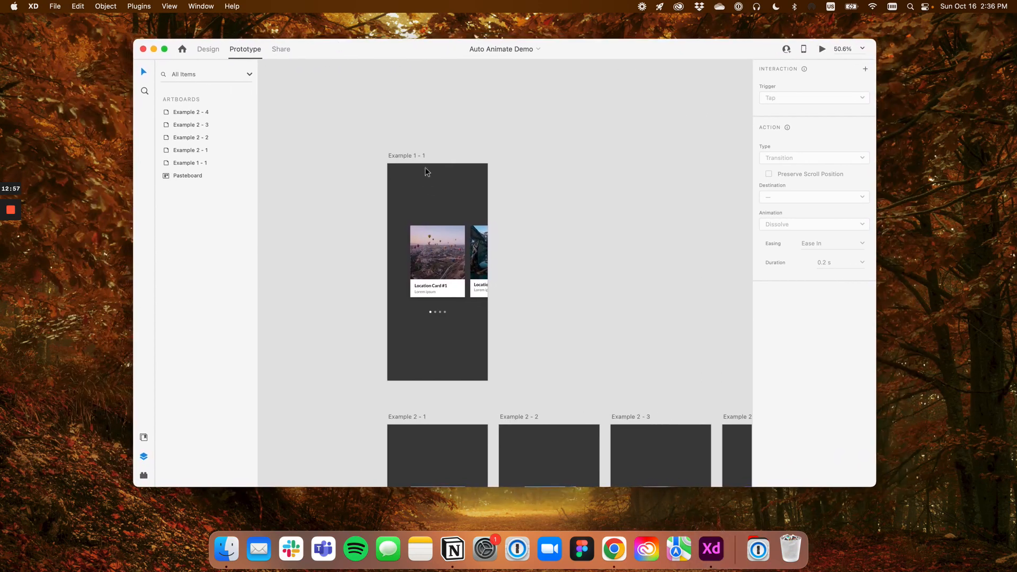
Examine the Example 1 - 1 artboard and the card layers inside its carousel group
{"action": "left_click", "coordinate": [415, 156]}
{"action": "scroll", "coordinate": [422, 232], "scroll_direction": "up", "scroll_amount": 2}
{"action": "left_click", "coordinate": [424, 237]}
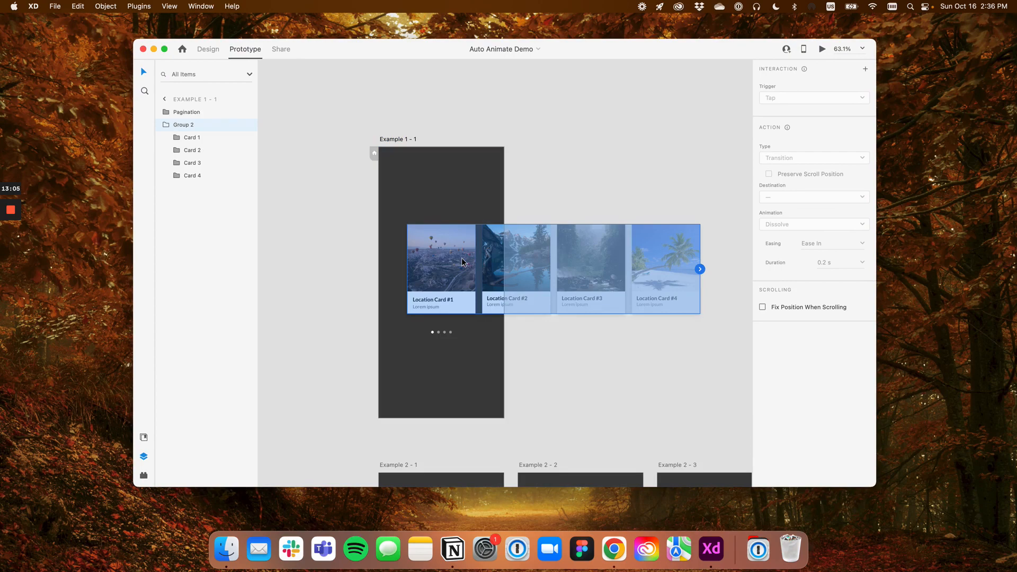
{"action": "left_click", "coordinate": [186, 137]}
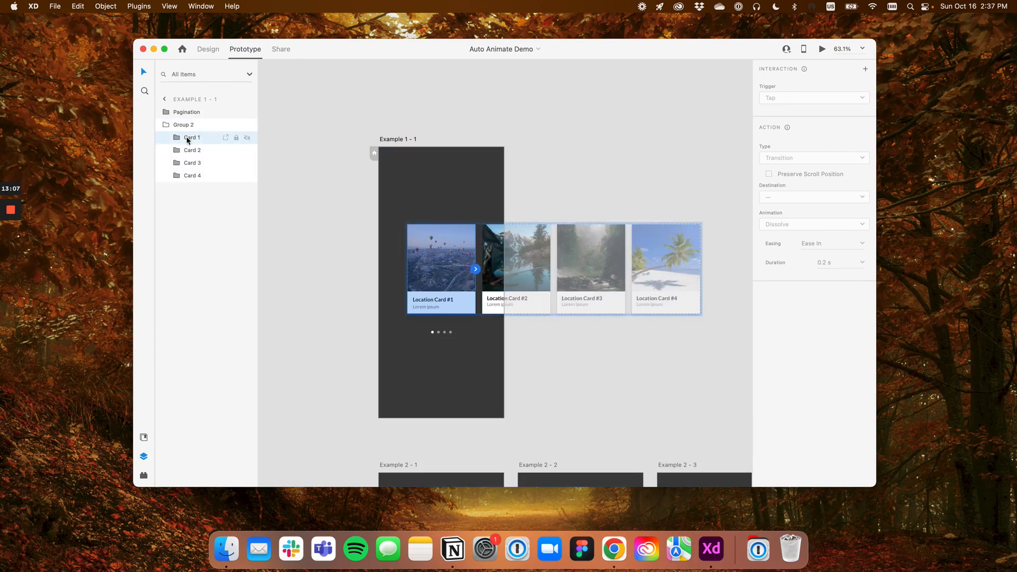
{"action": "left_click", "coordinate": [406, 143]}
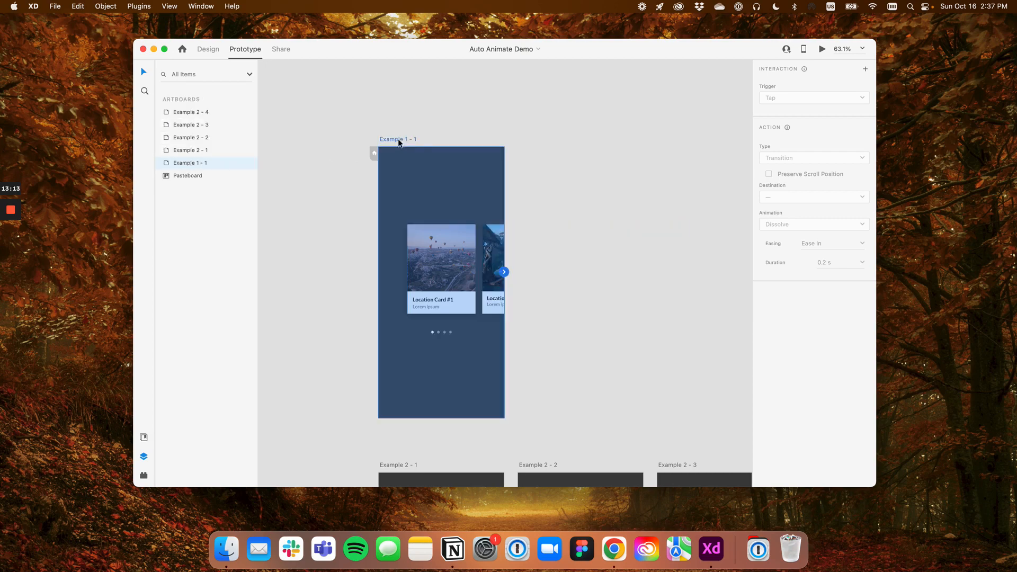
{"action": "left_click", "coordinate": [450, 258]}
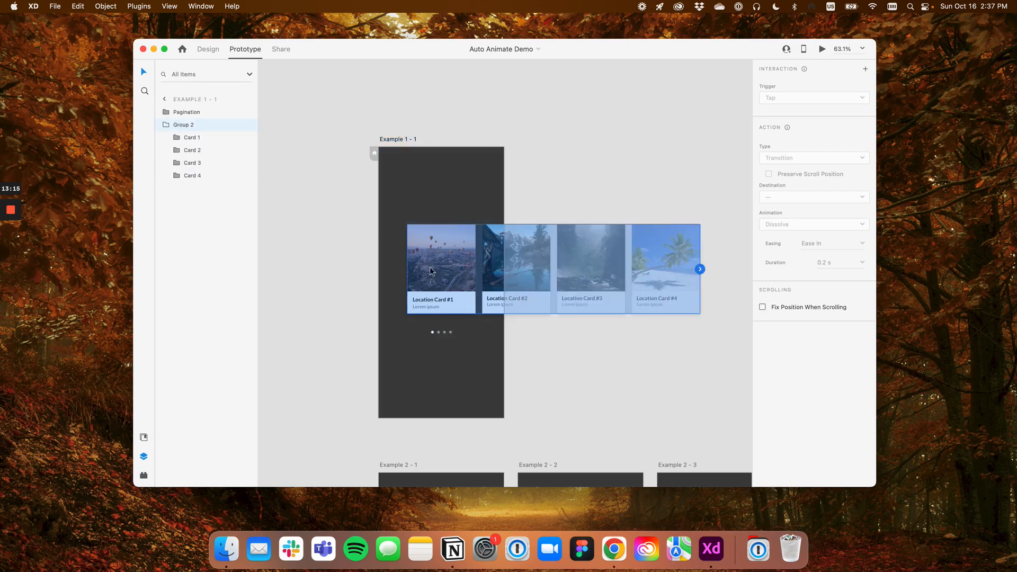
Place a copy of the four-card carousel group on the pasteboard above the Example 1 - 1 artboard
{"action": "left_click_drag", "start_coordinate": [430, 267], "coordinate": [410, 176]}
{"action": "left_click_drag", "start_coordinate": [475, 173], "coordinate": [382, 161]}
{"action": "left_click_drag", "start_coordinate": [397, 161], "coordinate": [494, 165]}
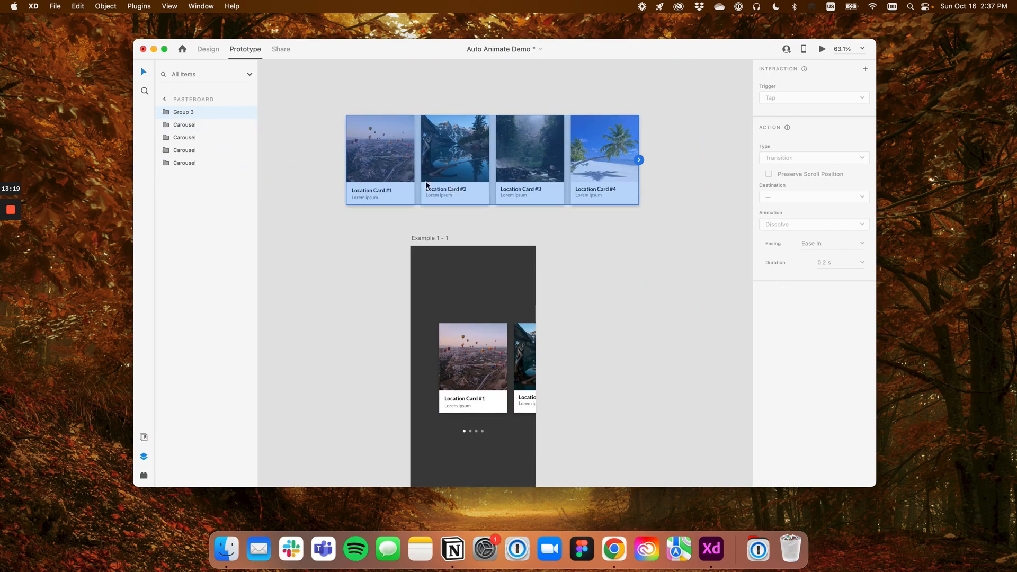
Inspect the layer structure of the cards inside the copied carousel group, including their Image and Details layers
{"action": "double_click", "coordinate": [401, 166]}
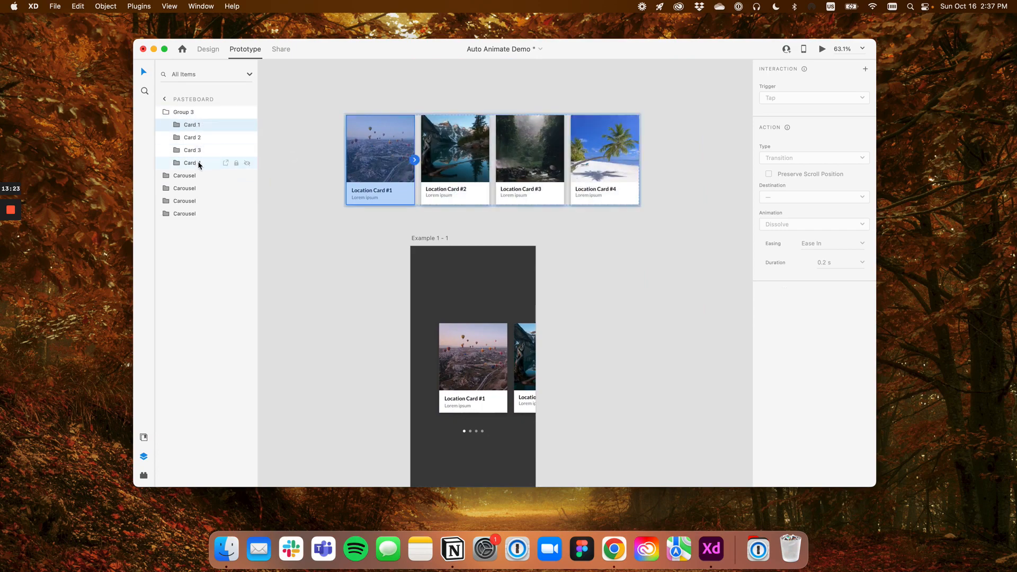
{"action": "left_click", "coordinate": [183, 126]}
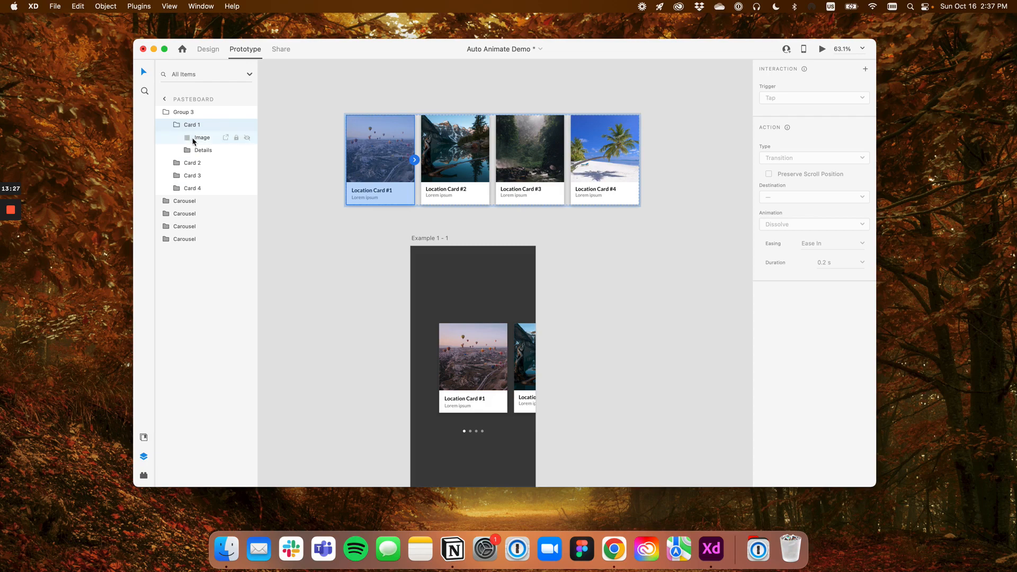
{"action": "left_click", "coordinate": [176, 163]}
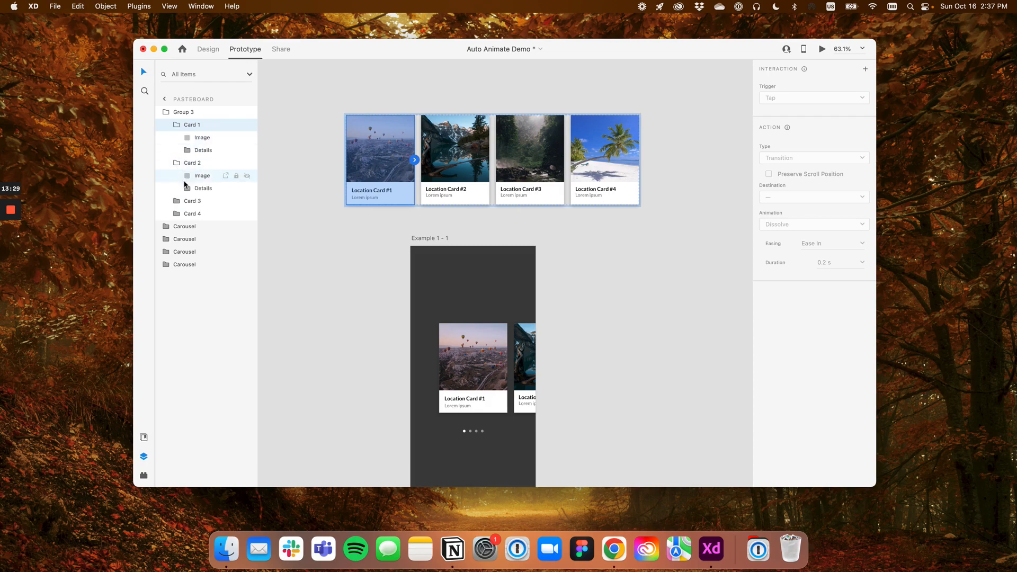
{"action": "left_click", "coordinate": [177, 201]}
{"action": "left_click", "coordinate": [176, 202]}
{"action": "left_click", "coordinate": [176, 163]}
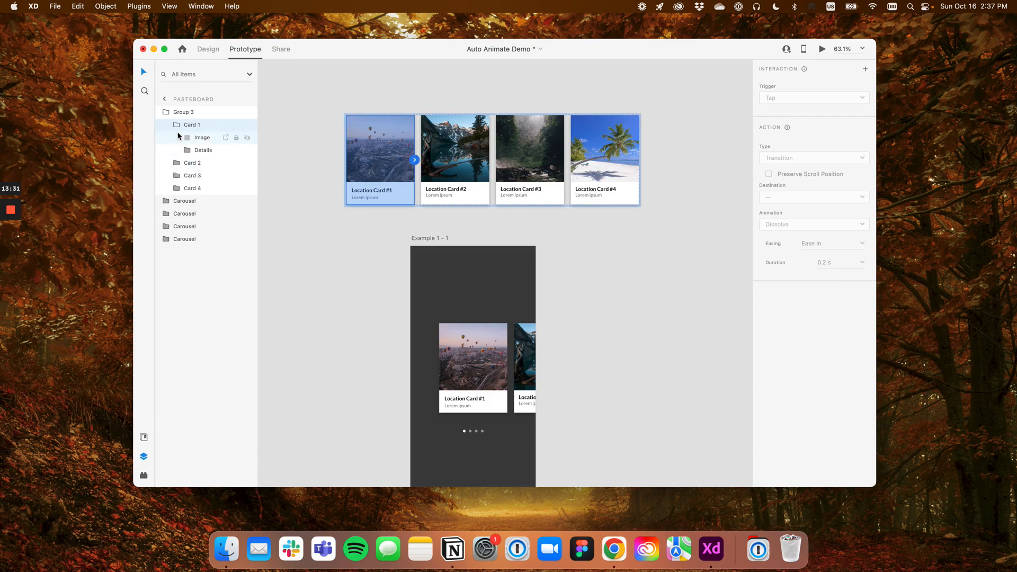
{"action": "left_click", "coordinate": [176, 125]}
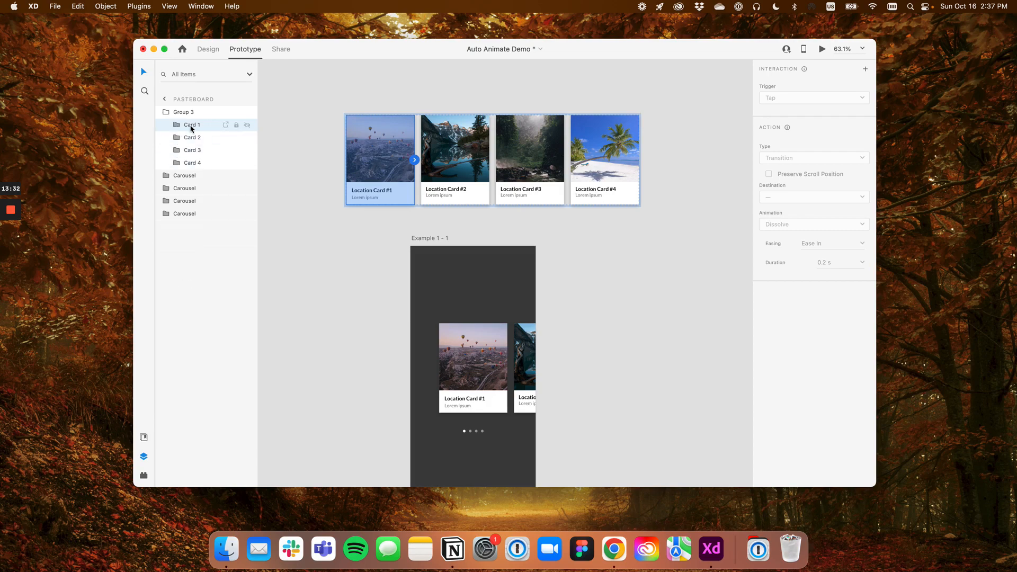
{"action": "left_click", "coordinate": [165, 112]}
Try duplicating the Example 1 - 1 artboard directly beside the original
{"action": "left_click_drag", "start_coordinate": [585, 257], "coordinate": [486, 191]}
{"action": "scroll", "coordinate": [485, 181], "scroll_direction": "down", "scroll_amount": 1}
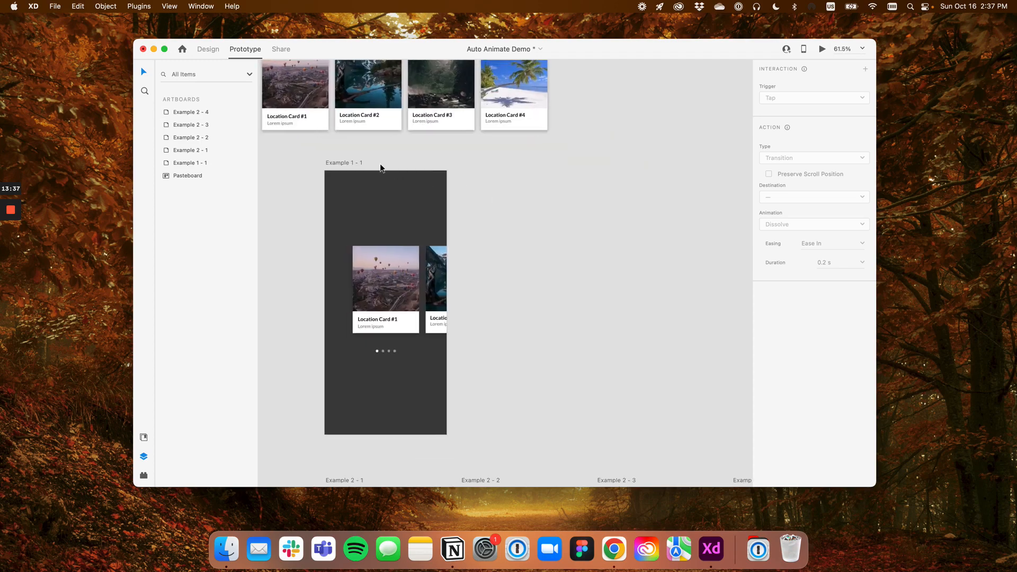
{"action": "left_click_drag", "start_coordinate": [350, 163], "coordinate": [484, 167]}
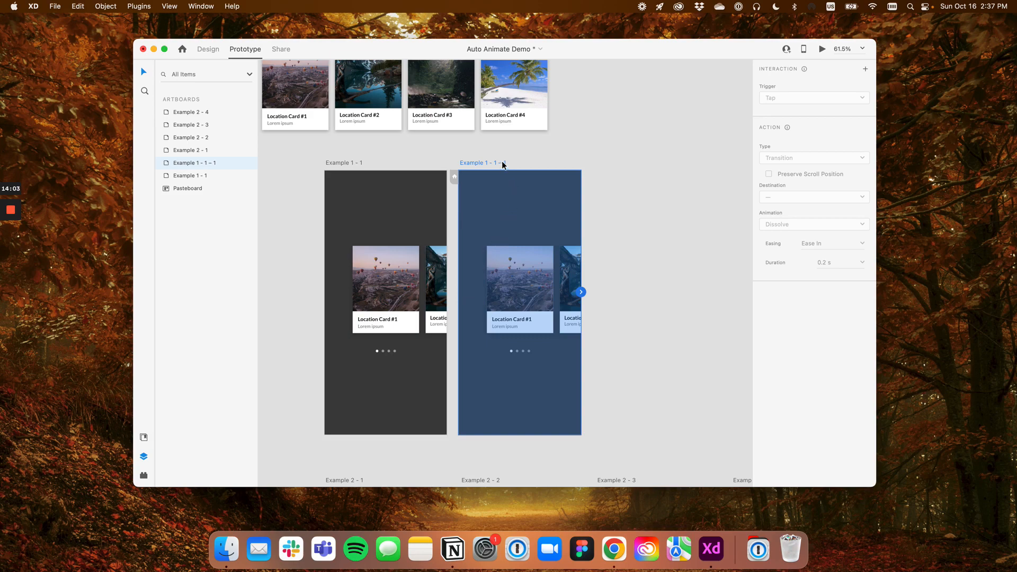
{"action": "key", "text": "Delete"}
Delete the copied carousel group from the pasteboard
{"action": "scroll", "coordinate": [402, 175], "scroll_direction": "left", "scroll_amount": 3}
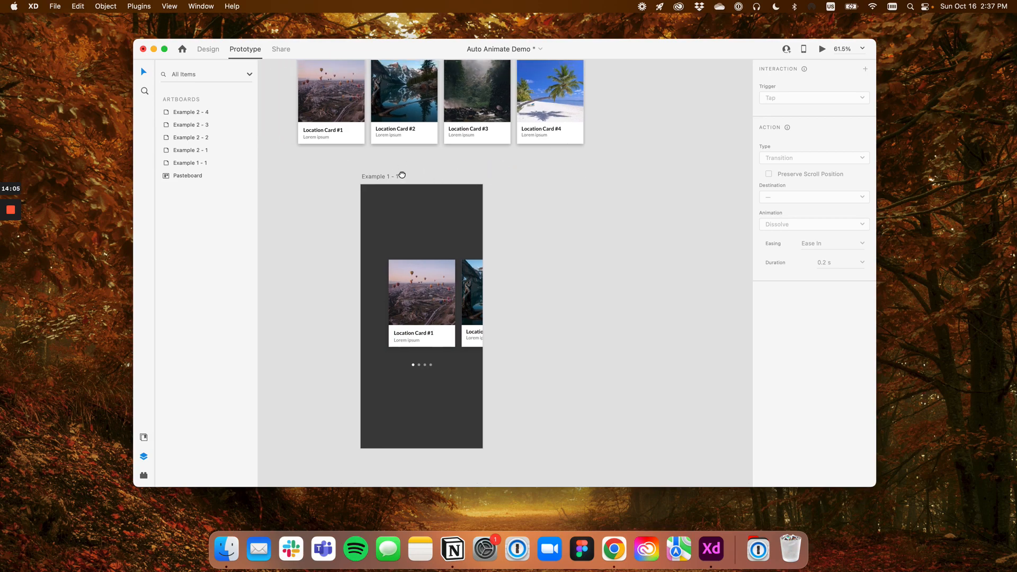
{"action": "left_click", "coordinate": [440, 124]}
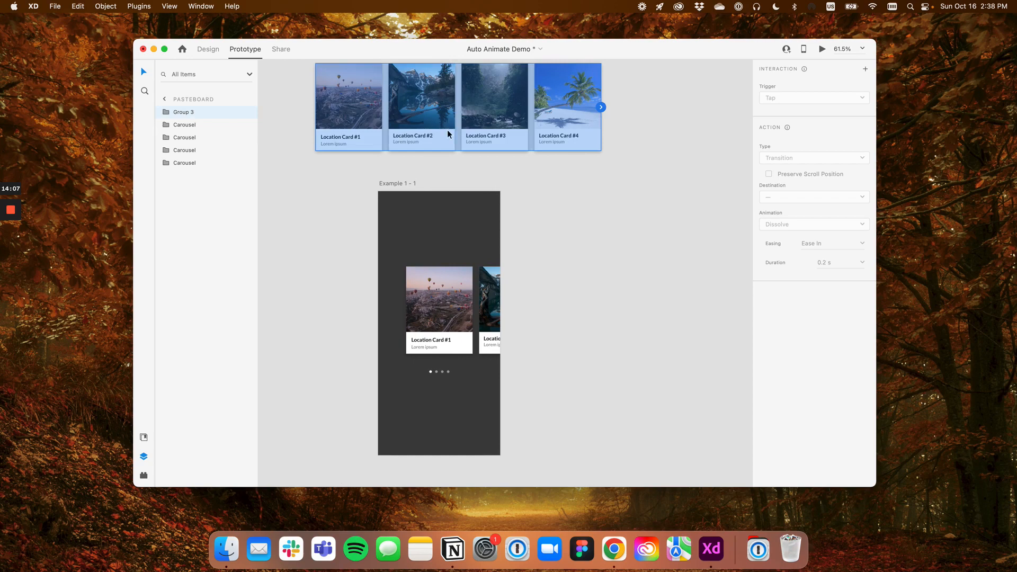
{"action": "key", "text": "Delete"}
Move the Example 1 - 1 artboard up and to the left, away from the Example 2 artboards
{"action": "left_click", "coordinate": [627, 310]}
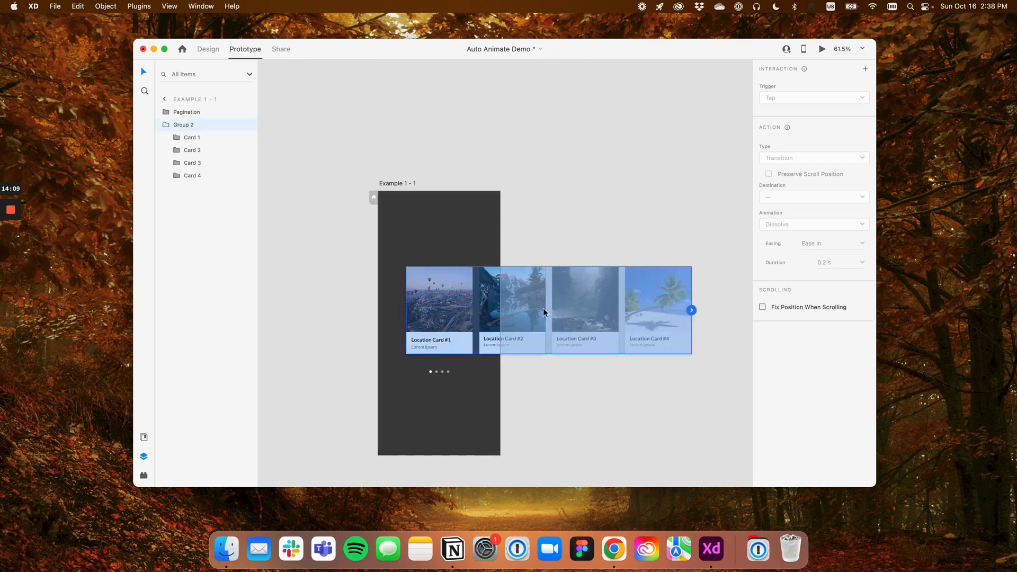
{"action": "left_click", "coordinate": [399, 183]}
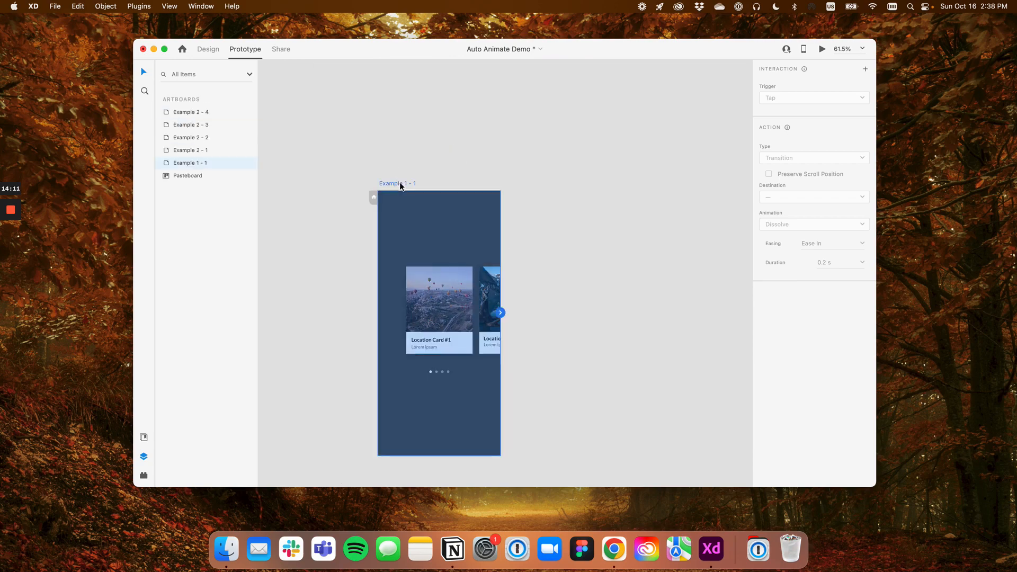
{"action": "left_click_drag", "start_coordinate": [400, 182], "coordinate": [316, 152]}
{"action": "scroll", "coordinate": [315, 153], "scroll_direction": "up", "scroll_amount": 1}
{"action": "scroll", "coordinate": [345, 149], "scroll_direction": "down", "scroll_amount": 3}
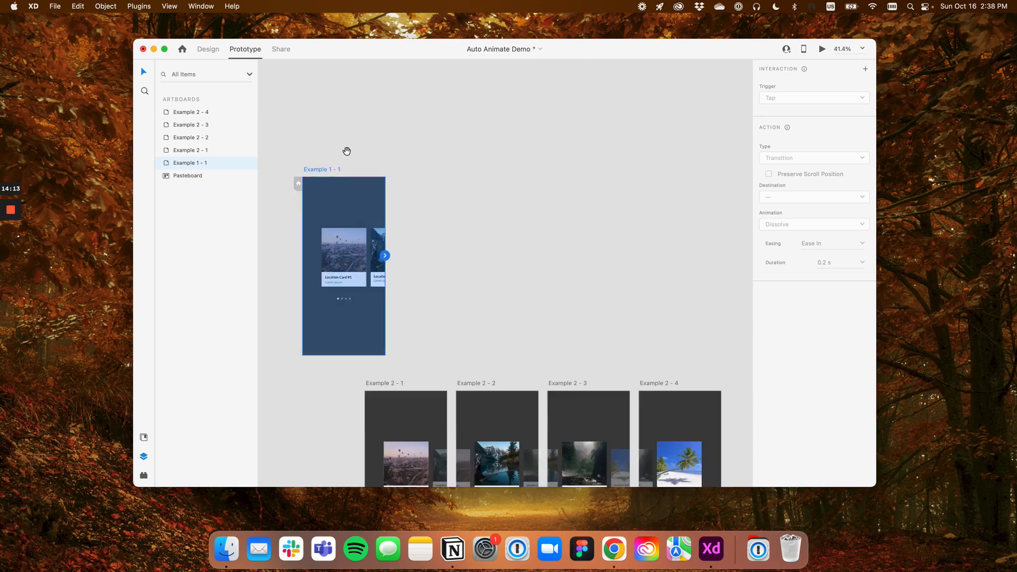
{"action": "scroll", "coordinate": [345, 150], "scroll_direction": "up", "scroll_amount": 3}
{"action": "left_click_drag", "start_coordinate": [322, 276], "coordinate": [322, 100]}
{"action": "scroll", "coordinate": [322, 99], "scroll_direction": "up", "scroll_amount": 3}
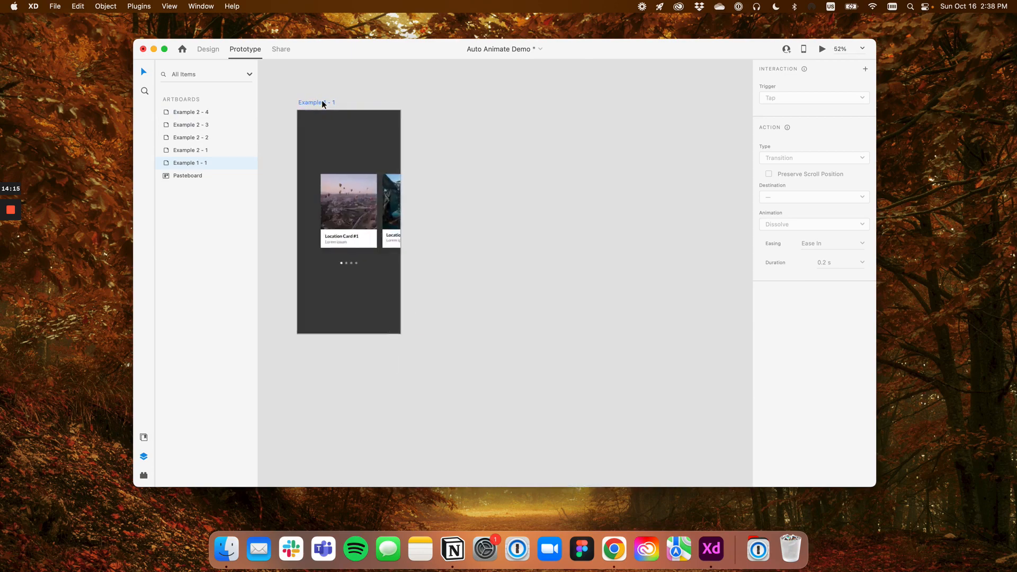
Duplicate the Example 1 - 1 artboard and place the copy well to the right of the original
{"action": "left_click", "coordinate": [353, 226]}
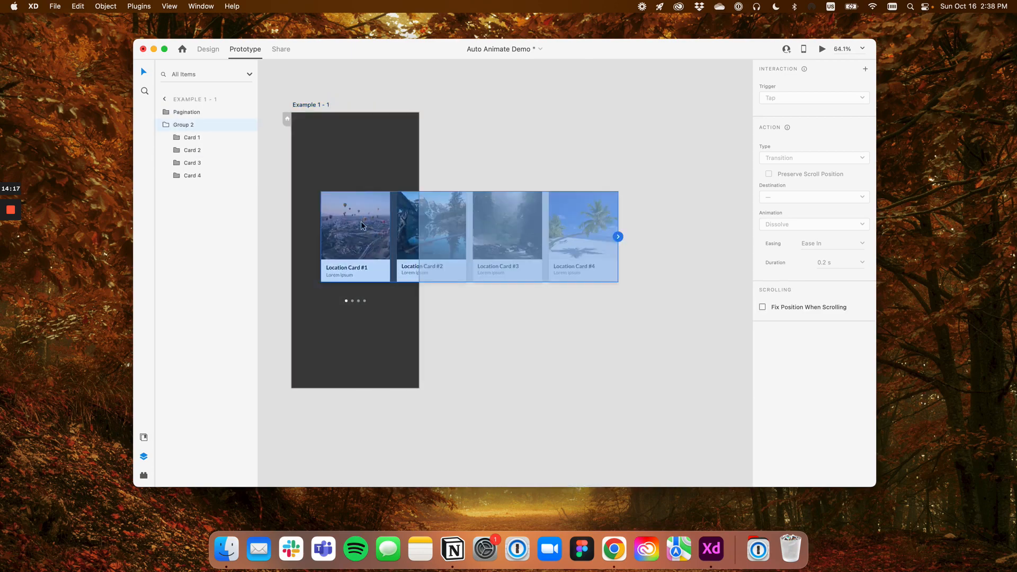
{"action": "left_click", "coordinate": [314, 106]}
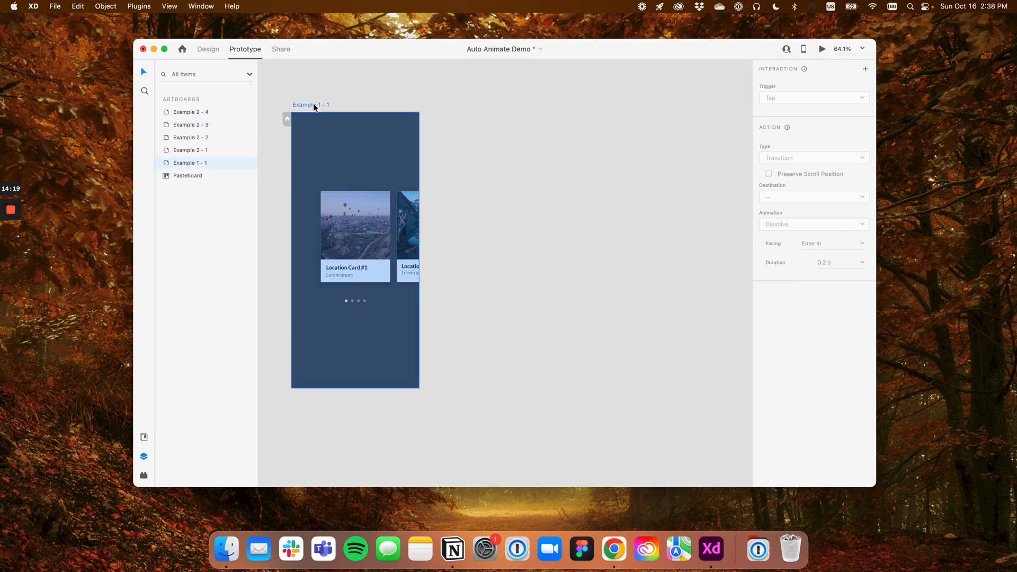
{"action": "left_click_drag", "start_coordinate": [314, 107], "coordinate": [543, 134]}
{"action": "scroll", "coordinate": [668, 120], "scroll_direction": "down", "scroll_amount": 3}
{"action": "scroll", "coordinate": [544, 137], "scroll_direction": "down", "scroll_amount": 1}
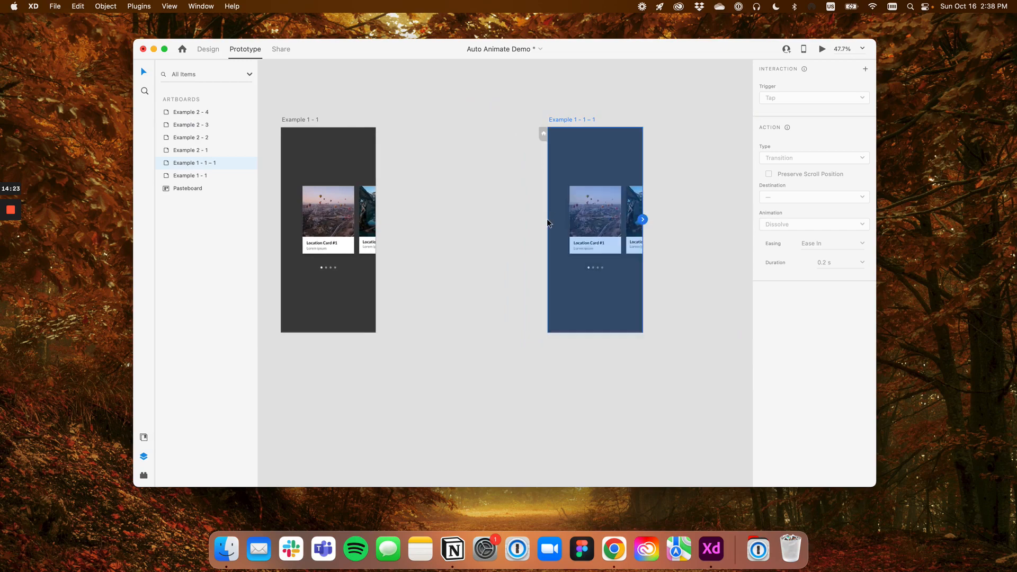
Shift the card group in the duplicated artboard to the left so Location Card #2 is centred
{"action": "left_click", "coordinate": [338, 208]}
{"action": "left_click", "coordinate": [589, 121]}
{"action": "left_click", "coordinate": [603, 228]}
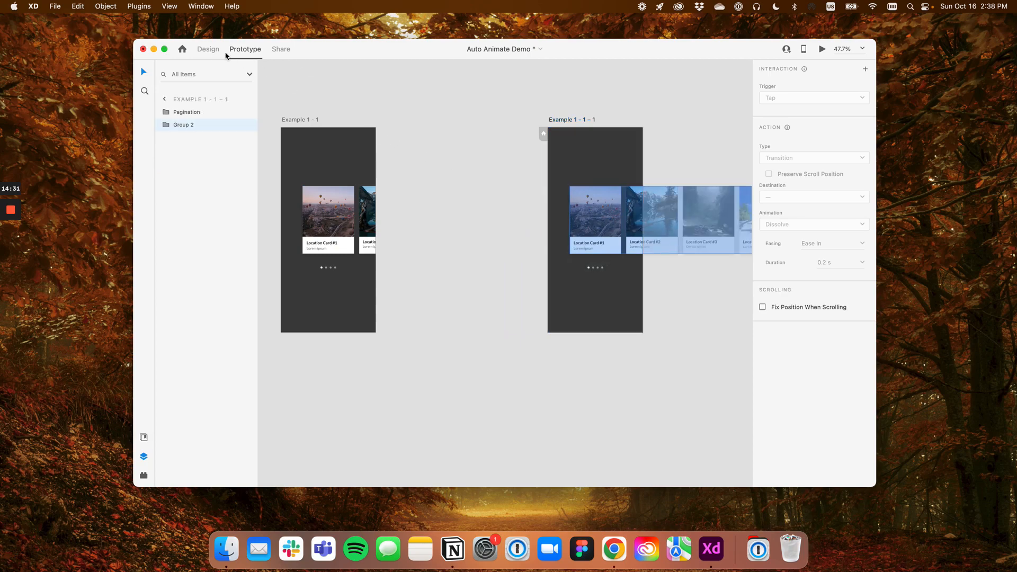
{"action": "left_click_drag", "start_coordinate": [630, 216], "coordinate": [577, 214]}
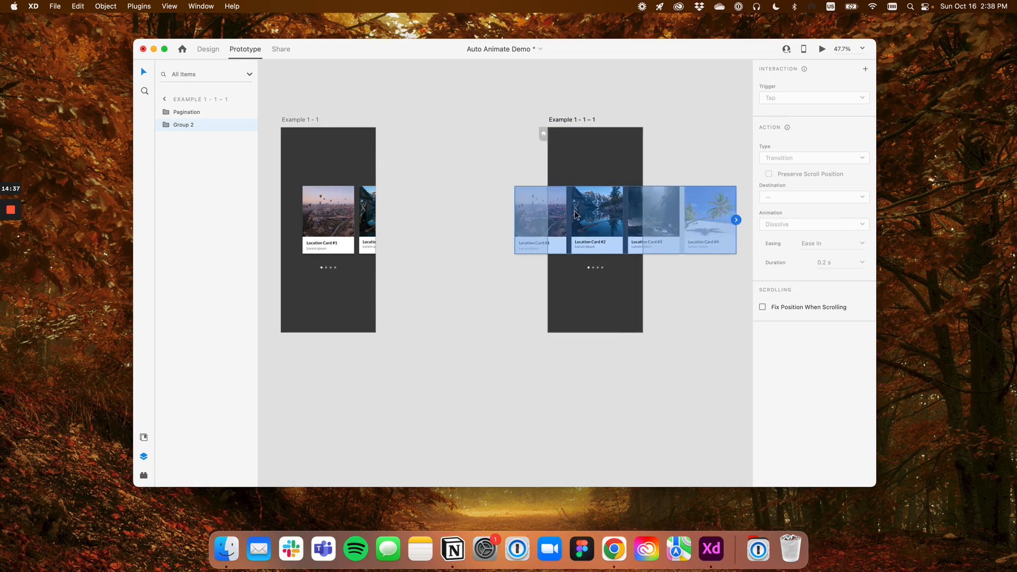
{"action": "left_click", "coordinate": [444, 141]}
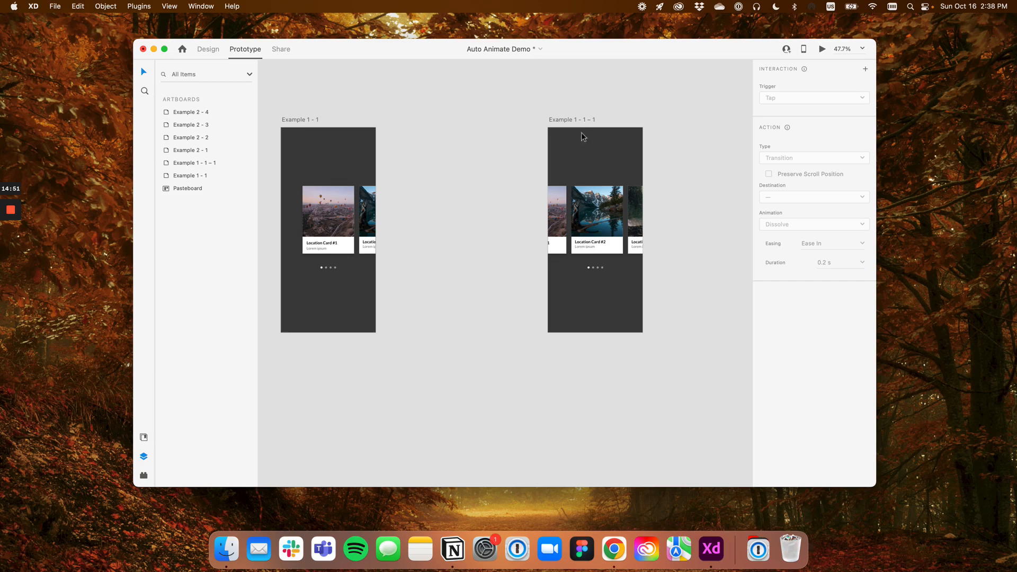
Compare the cards and pagination dots of the duplicated artboard with those of the original
{"action": "scroll", "coordinate": [593, 267], "scroll_direction": "up", "scroll_amount": 5}
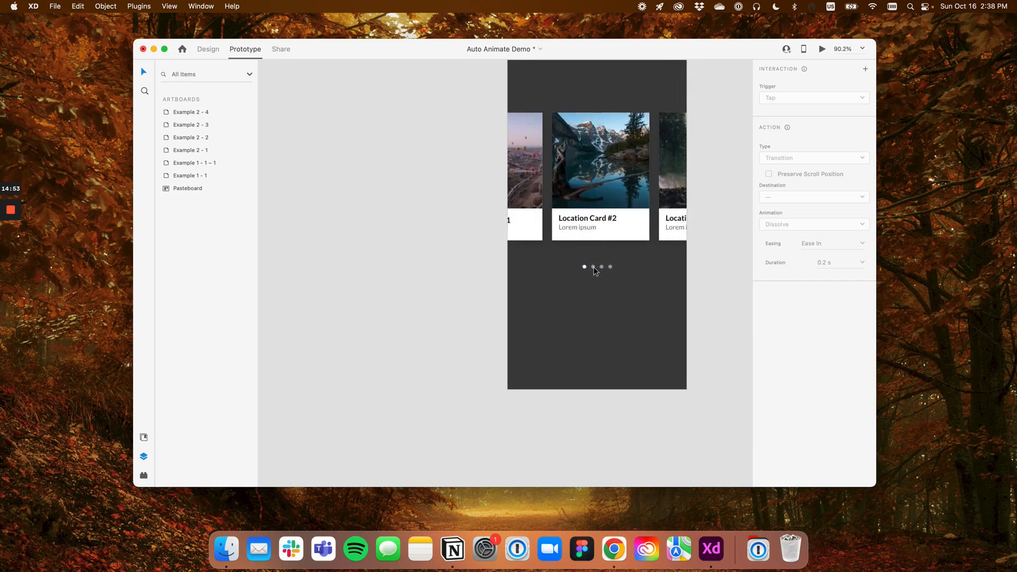
{"action": "left_click", "coordinate": [603, 186]}
{"action": "scroll", "coordinate": [426, 229], "scroll_direction": "right", "scroll_amount": 5}
{"action": "scroll", "coordinate": [427, 229], "scroll_direction": "up", "scroll_amount": 3}
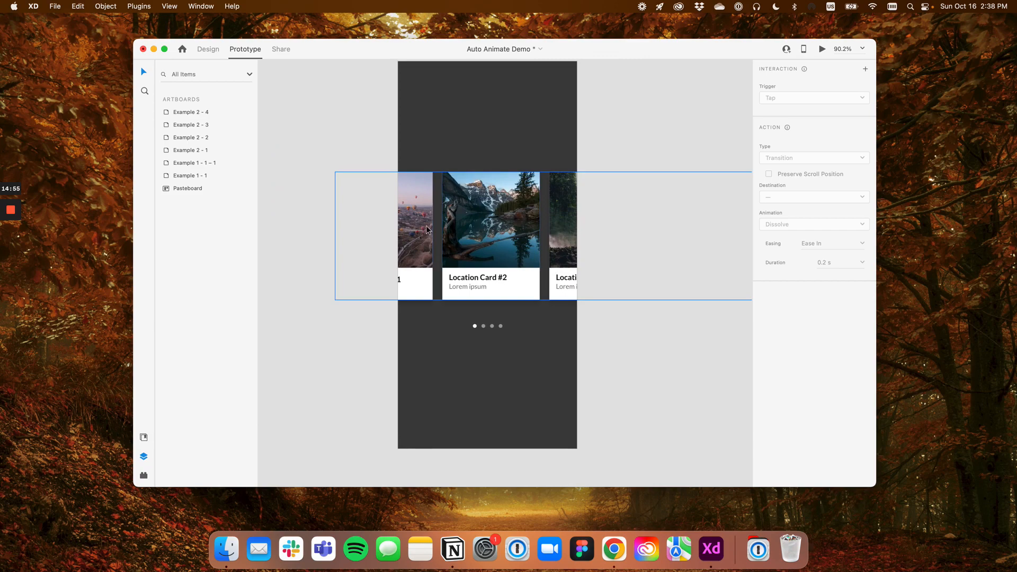
{"action": "left_click_drag", "start_coordinate": [376, 229], "coordinate": [733, 226]}
{"action": "scroll", "coordinate": [530, 218], "scroll_direction": "down", "scroll_amount": 1}
{"action": "left_click_drag", "start_coordinate": [642, 227], "coordinate": [318, 226]}
{"action": "scroll", "coordinate": [526, 257], "scroll_direction": "up", "scroll_amount": 3}
{"action": "left_click_drag", "start_coordinate": [527, 254], "coordinate": [496, 228]}
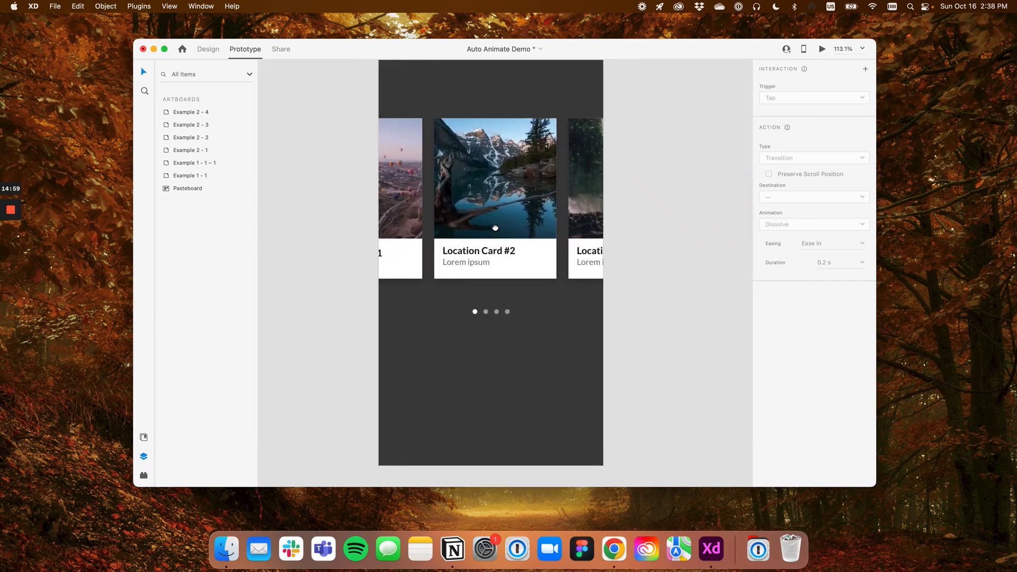
In Design mode, set the opacity of the duplicated artboard's second pagination dot to 100%
{"action": "left_click", "coordinate": [208, 48]}
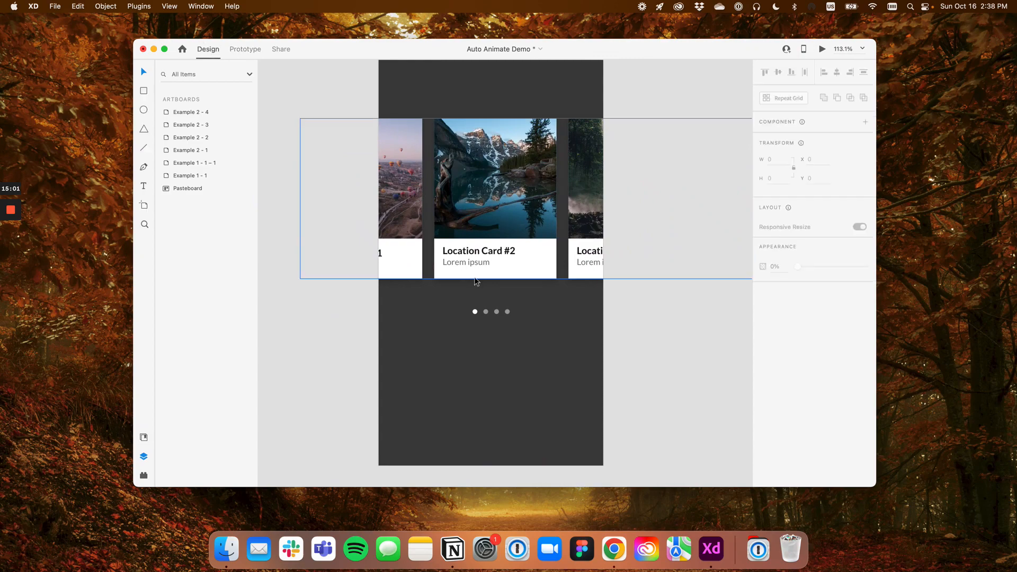
{"action": "left_click", "coordinate": [485, 311]}
{"action": "double_click", "coordinate": [485, 311]}
{"action": "scroll", "coordinate": [485, 311], "scroll_direction": "up", "scroll_amount": 3}
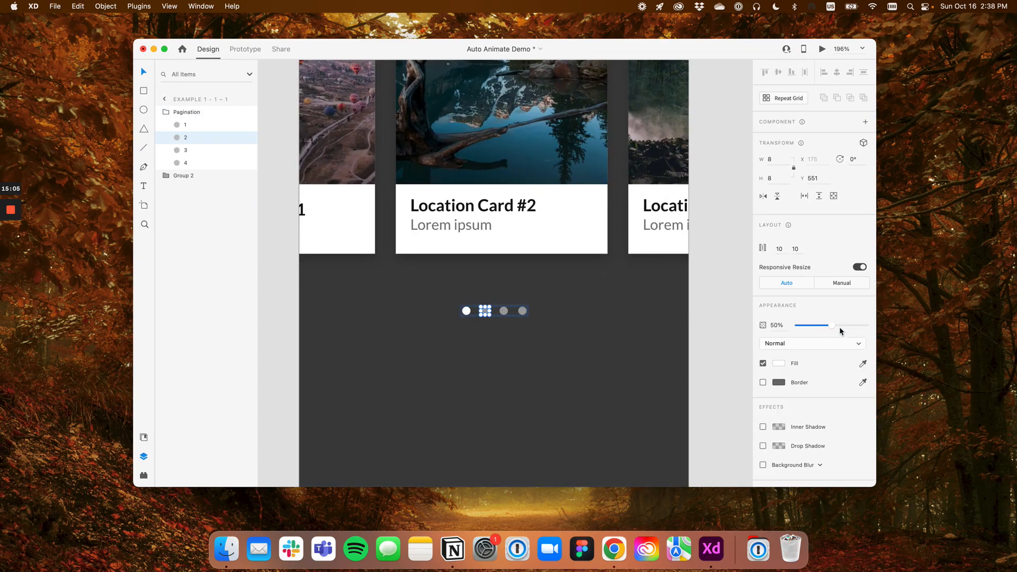
{"action": "left_click_drag", "start_coordinate": [832, 325], "coordinate": [884, 328]}
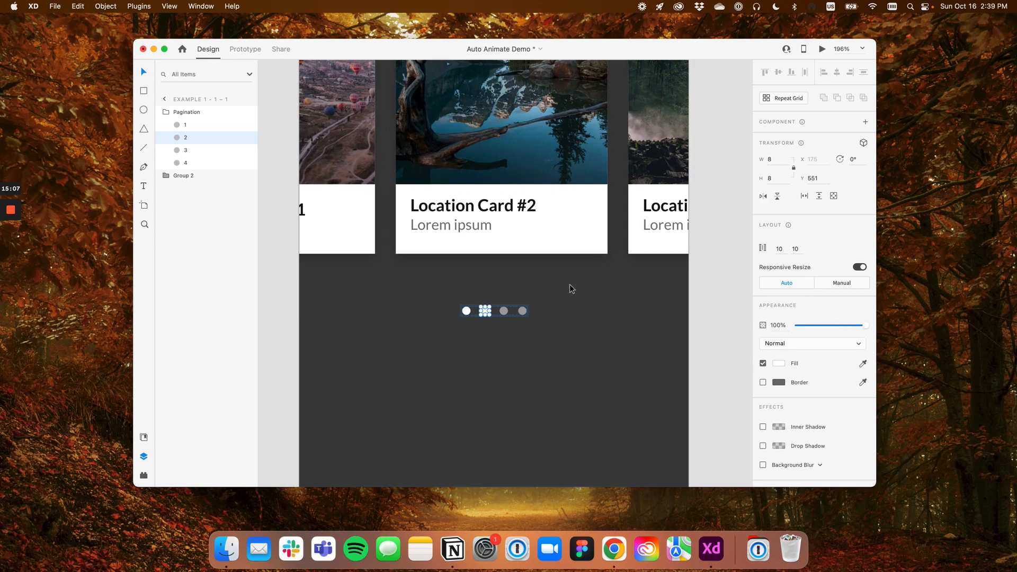
Set the opacity of the duplicated artboard's first pagination dot to 50%
{"action": "left_click", "coordinate": [467, 313]}
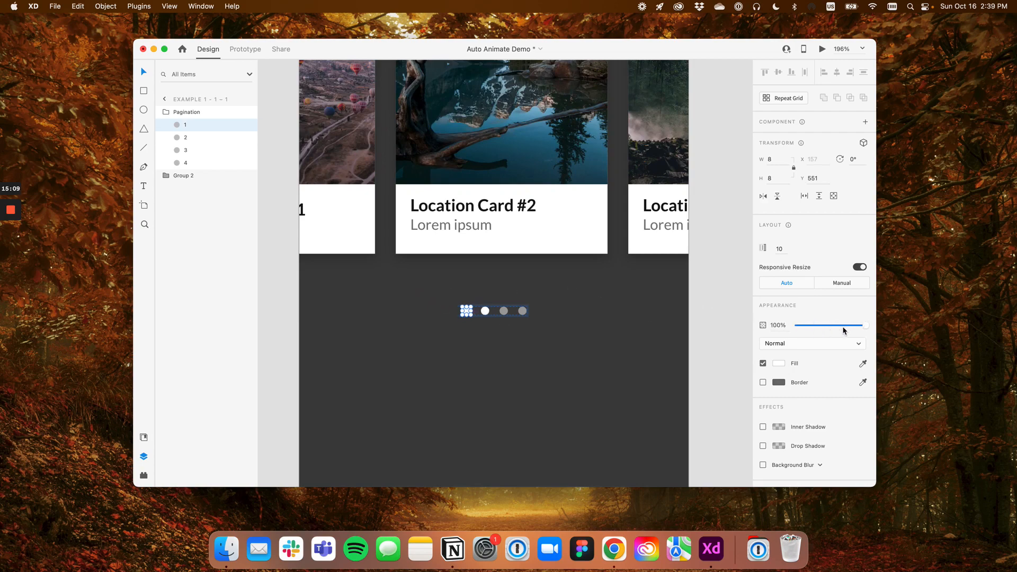
{"action": "mouse_move", "coordinate": [863, 326]}
{"action": "left_mouse_down"}
{"action": "mouse_move", "coordinate": [836, 328]}
{"action": "mouse_move", "coordinate": [876, 324]}
{"action": "left_mouse_up"}
{"action": "key", "text": "super+z"}
{"action": "scroll", "coordinate": [533, 311], "scroll_direction": "down", "scroll_amount": 6}
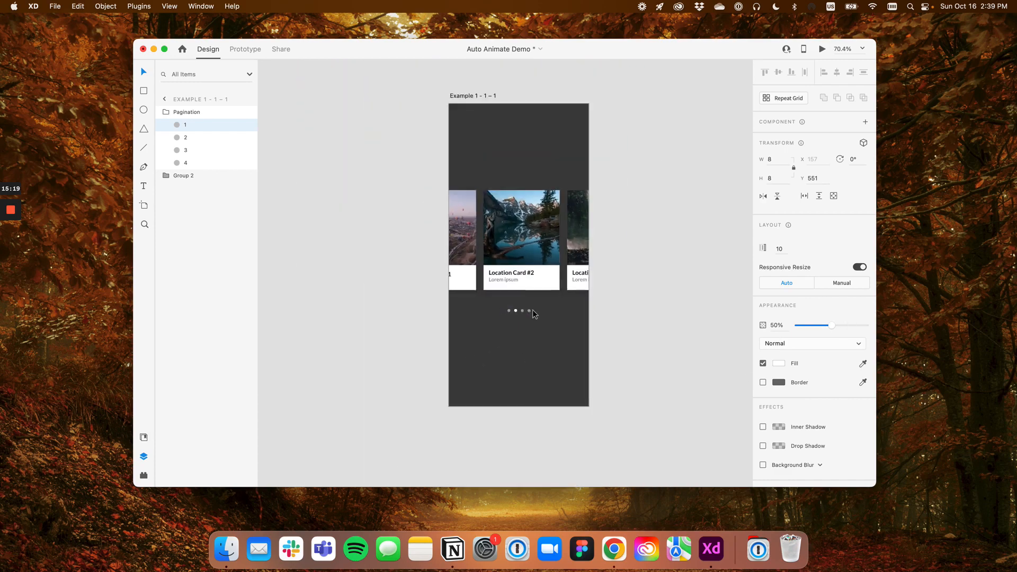
Rename the duplicated artboard with Location Card #2 centred as 2
{"action": "left_click", "coordinate": [422, 258]}
{"action": "scroll", "coordinate": [422, 258], "scroll_direction": "down", "scroll_amount": 2}
{"action": "scroll", "coordinate": [423, 259], "scroll_direction": "left", "scroll_amount": 5}
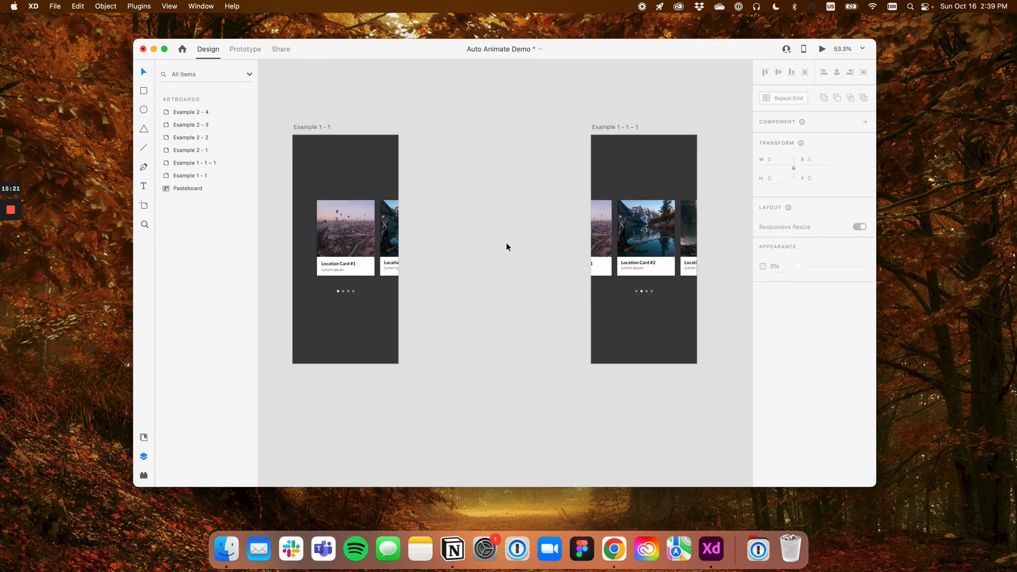
{"action": "left_click", "coordinate": [359, 221]}
{"action": "left_click", "coordinate": [312, 127]}
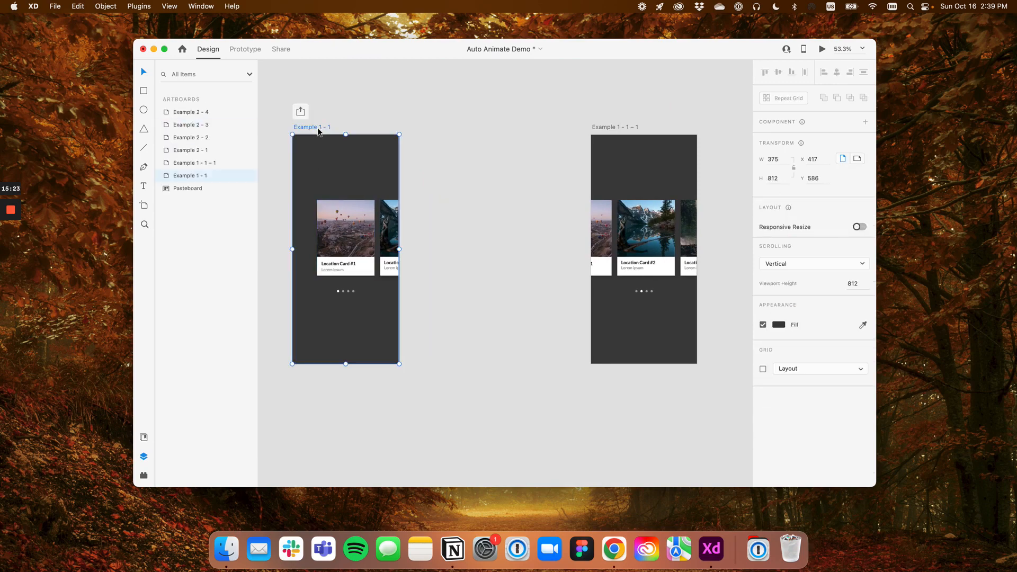
{"action": "left_click", "coordinate": [351, 241]}
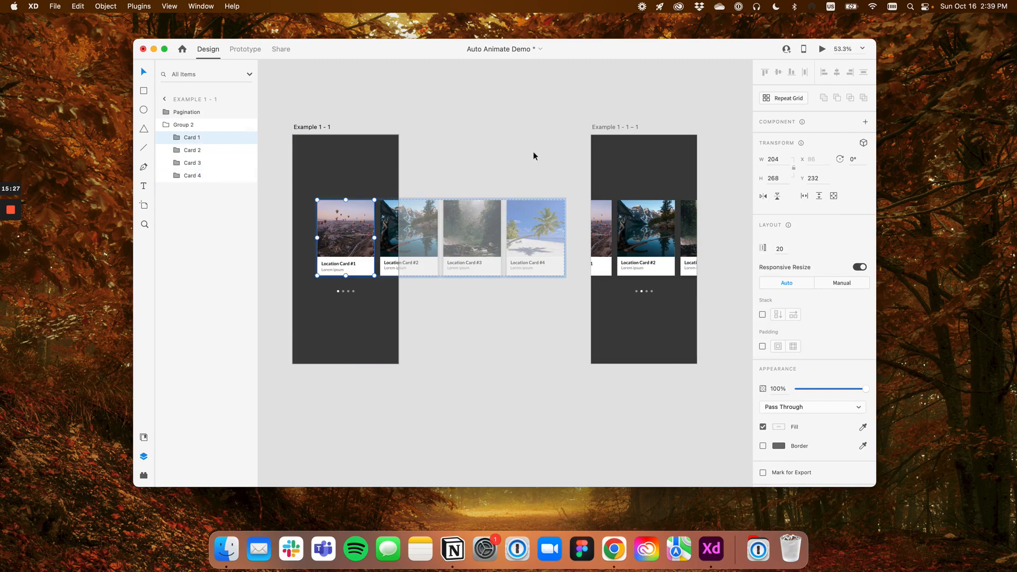
{"action": "left_click", "coordinate": [617, 125]}
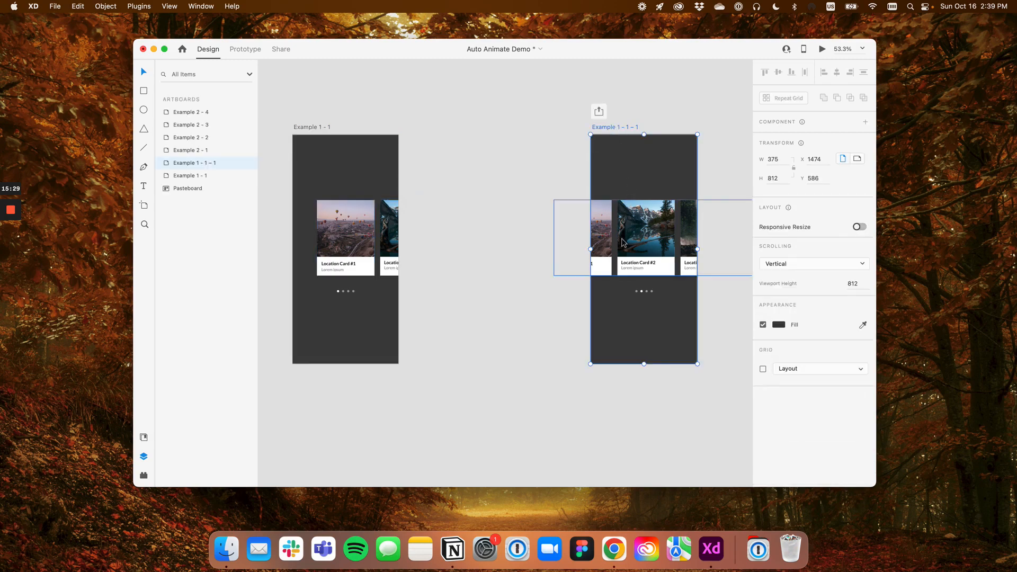
{"action": "double_click", "coordinate": [625, 128]}
{"action": "type", "text": "2"}
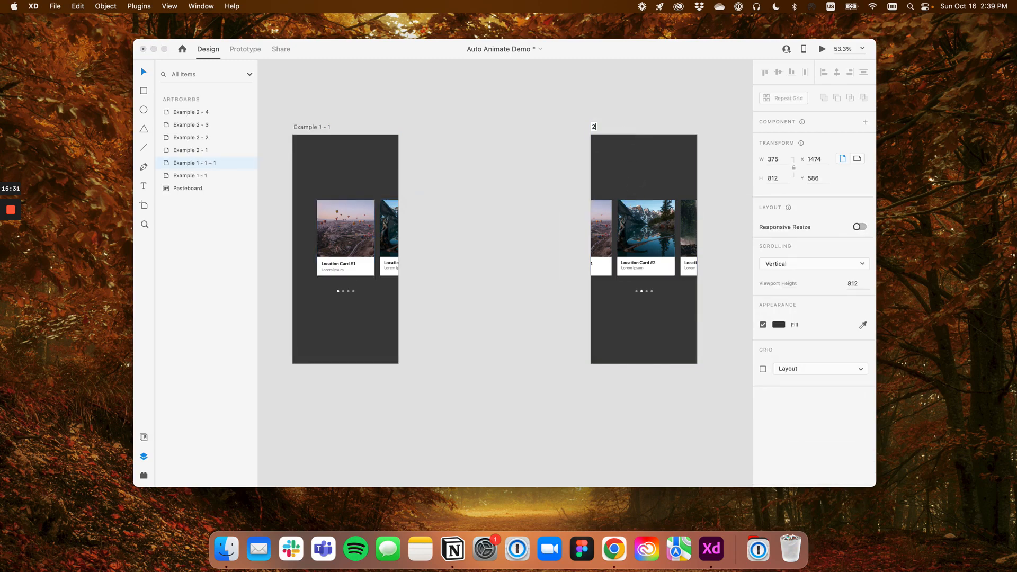
{"action": "key", "text": "Return"}
Rename the original artboard showing Location Card #1 as 1
{"action": "double_click", "coordinate": [311, 127]}
{"action": "type", "text": "1"}
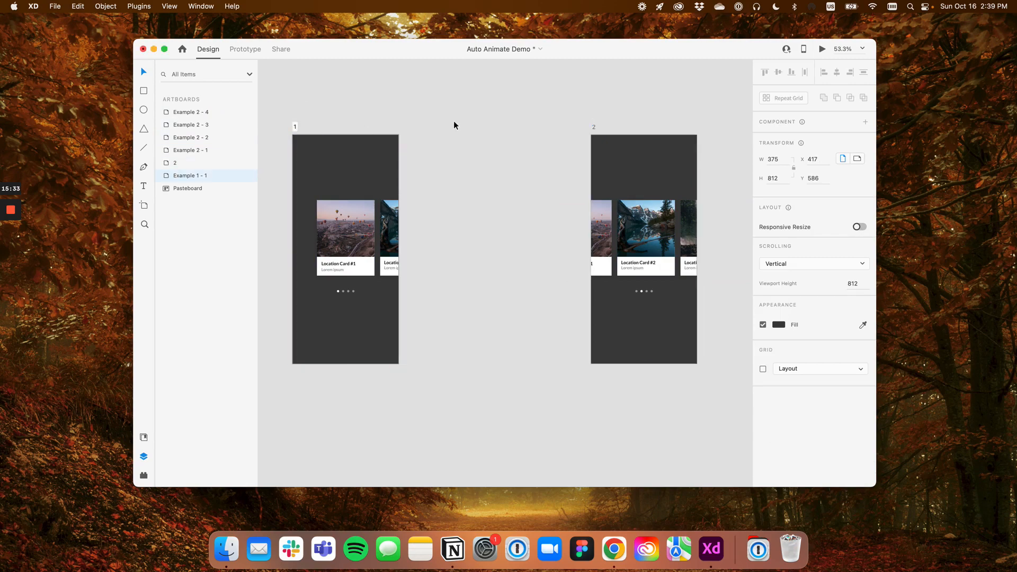
{"action": "key", "text": "Return"}
Examine the layer names inside the card group and the Pagination group of artboard 2
{"action": "left_click", "coordinate": [604, 174]}
{"action": "left_click", "coordinate": [625, 220]}
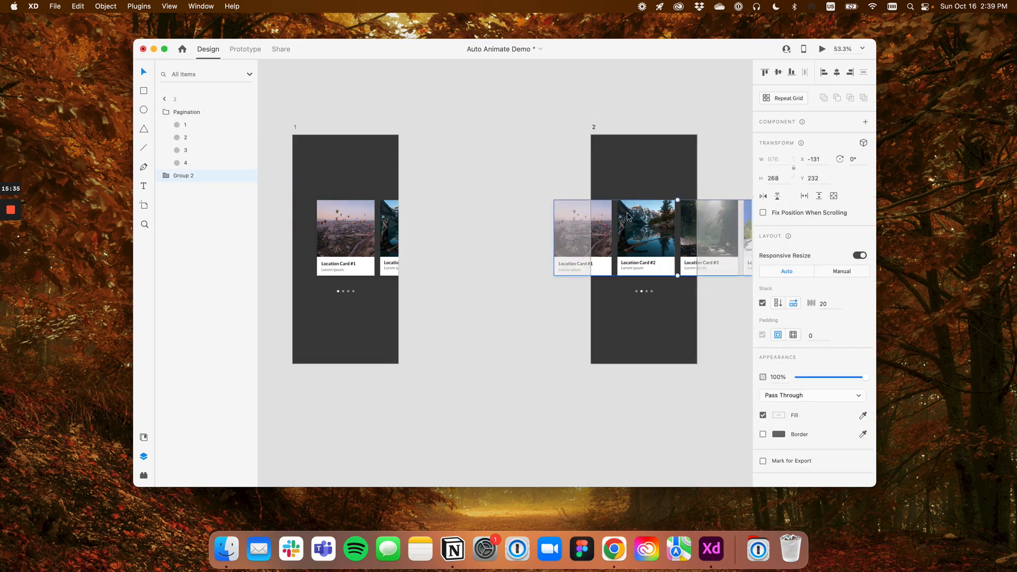
{"action": "left_click", "coordinate": [165, 176]}
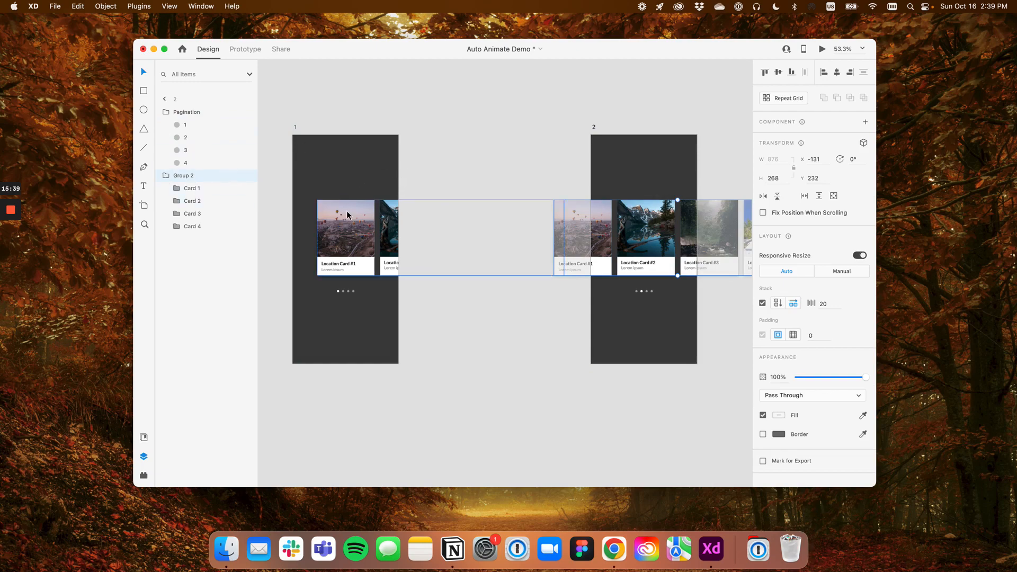
{"action": "left_click", "coordinate": [166, 111]}
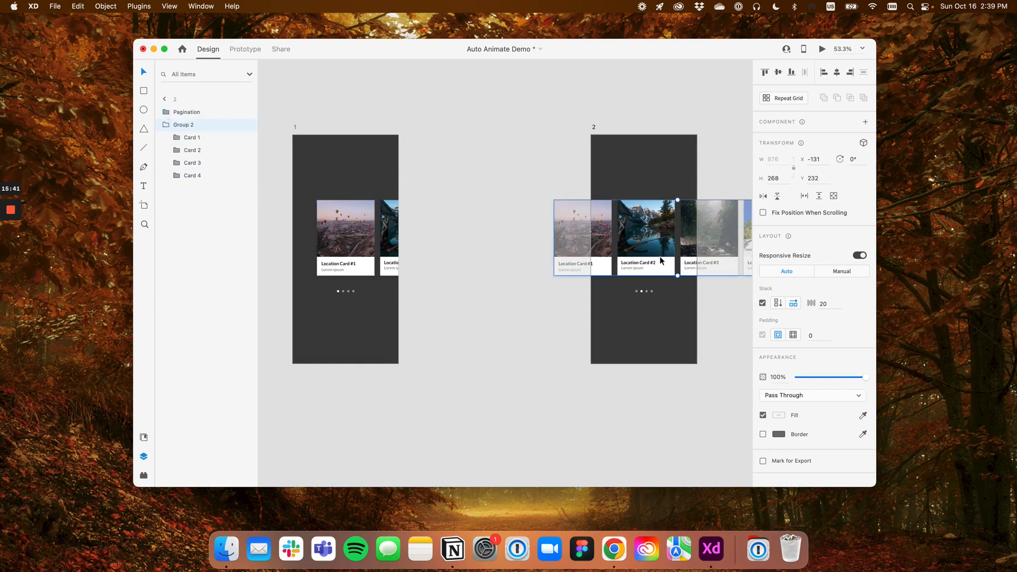
{"action": "left_click", "coordinate": [487, 160]}
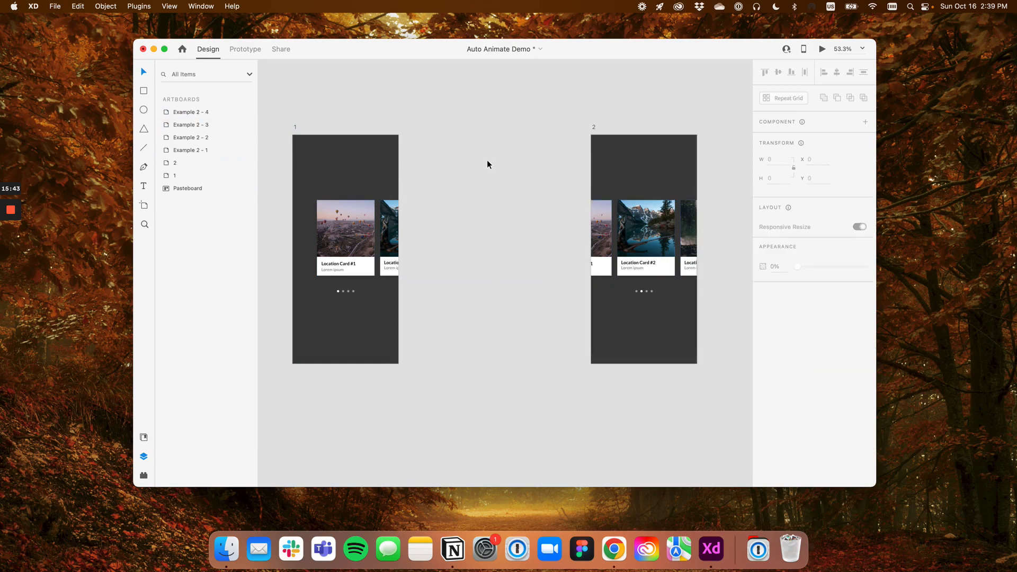
In Prototype mode, link Card 2 inside artboard 1's card group to artboard 2
{"action": "left_click", "coordinate": [295, 127]}
{"action": "left_click", "coordinate": [245, 49]}
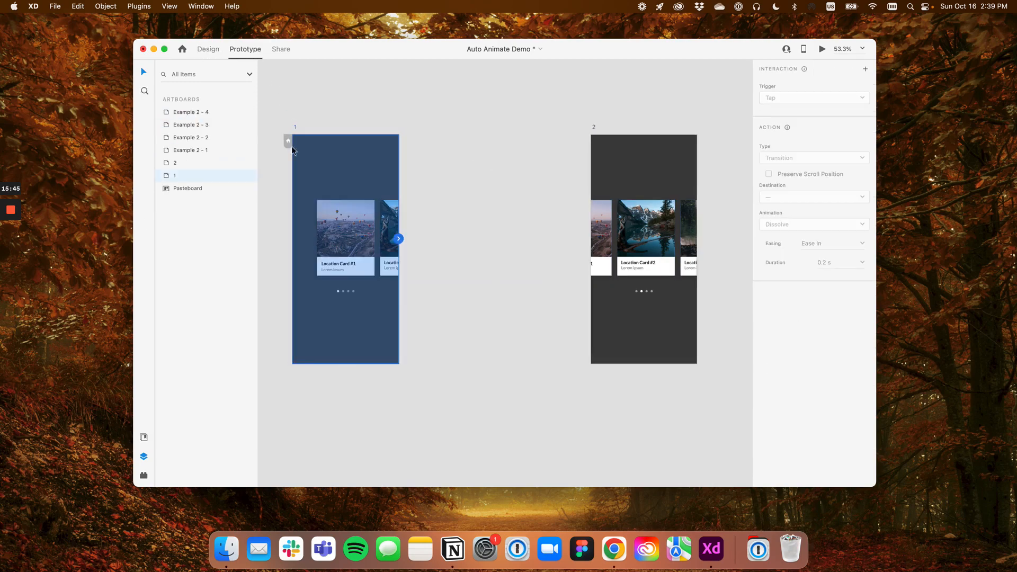
{"action": "left_click", "coordinate": [369, 231]}
{"action": "scroll", "coordinate": [370, 232], "scroll_direction": "up", "scroll_amount": 3}
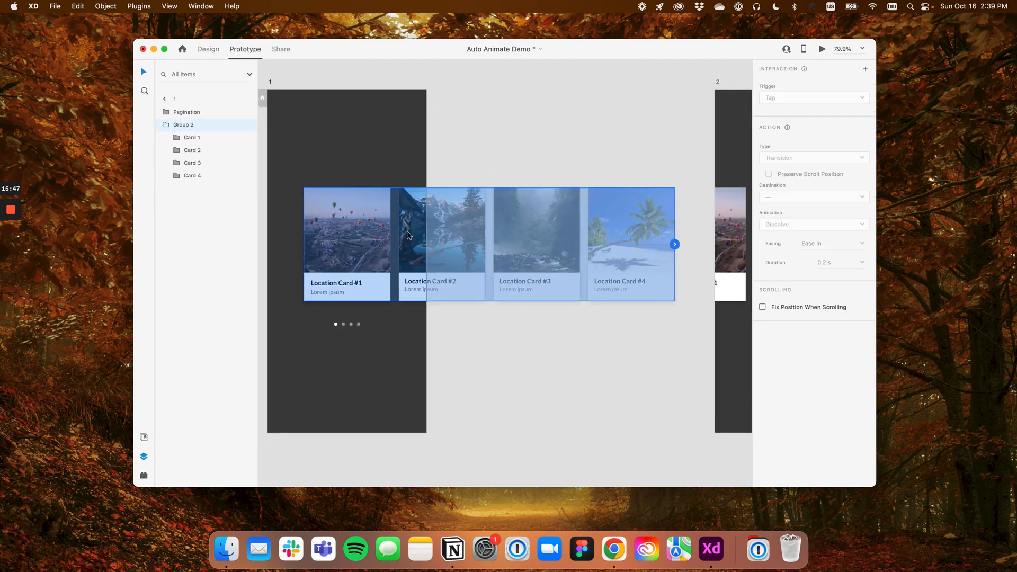
{"action": "double_click", "coordinate": [407, 230]}
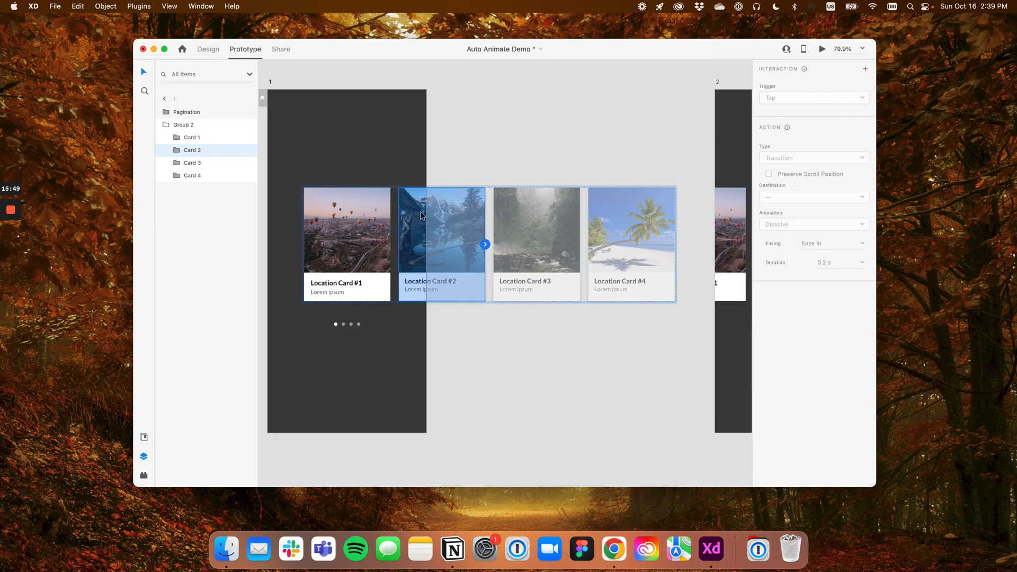
{"action": "left_click_drag", "start_coordinate": [485, 245], "coordinate": [727, 152]}
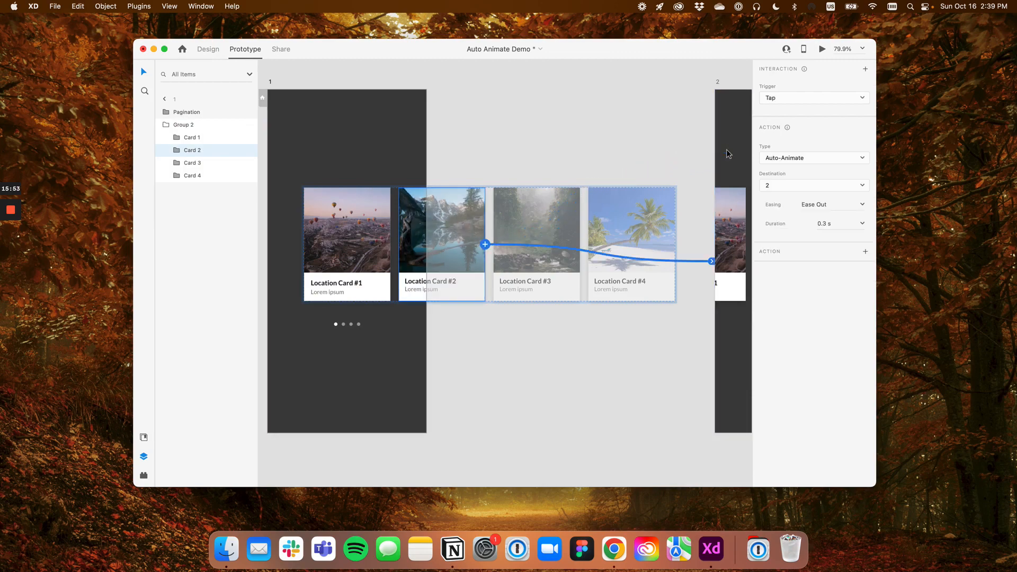
Set the Card 2 interaction's trigger to Drag, keeping Auto-Animate as the action type
{"action": "left_click", "coordinate": [806, 99]}
{"action": "left_click", "coordinate": [803, 110]}
{"action": "left_click", "coordinate": [815, 158]}
{"action": "left_click", "coordinate": [815, 159]}
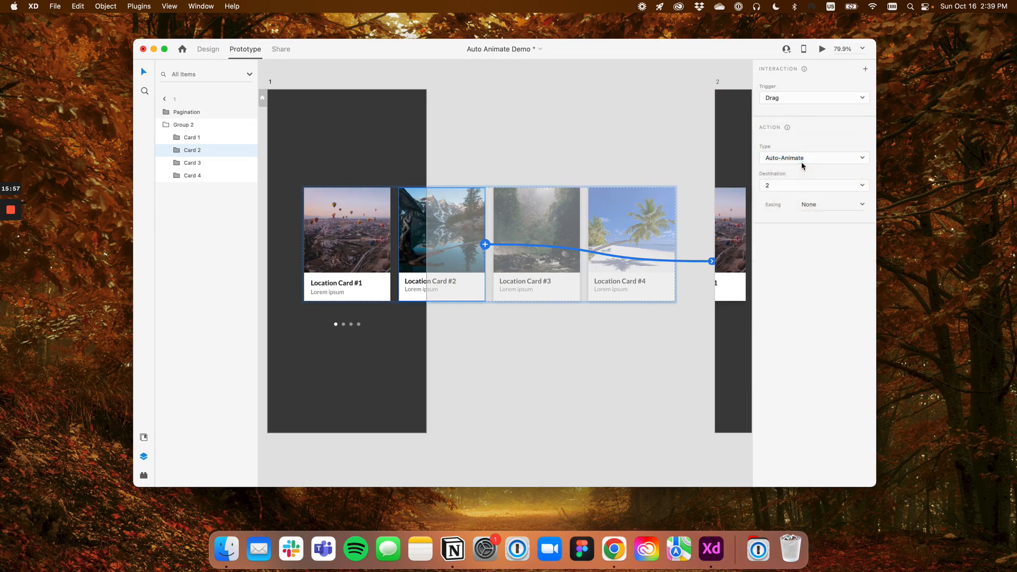
Preview the prototype from artboard 1 and swipe the carousel from Location Card #1 to Location Card #2
{"action": "scroll", "coordinate": [636, 122], "scroll_direction": "right", "scroll_amount": 5}
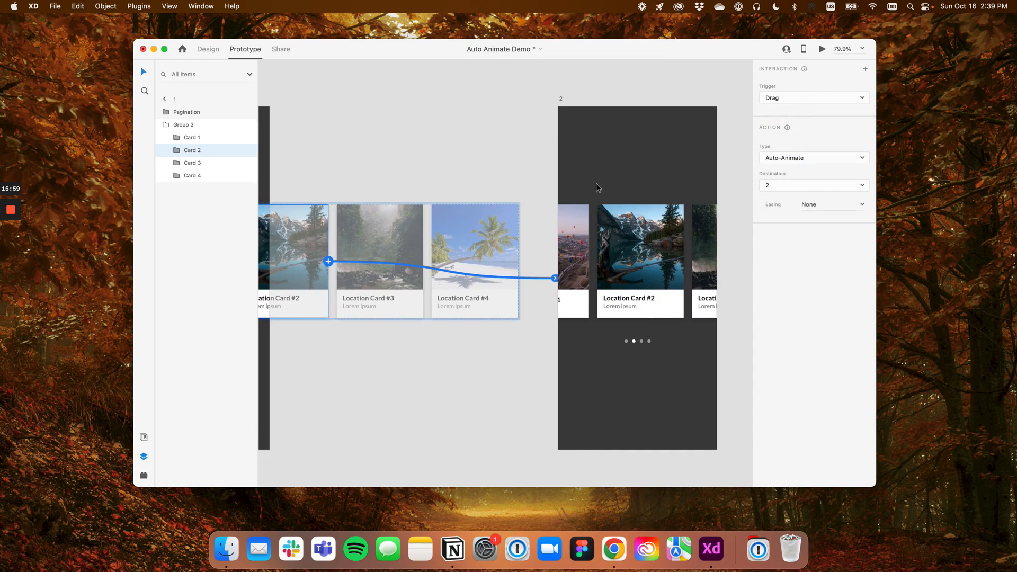
{"action": "scroll", "coordinate": [600, 182], "scroll_direction": "down", "scroll_amount": 5}
{"action": "scroll", "coordinate": [534, 175], "scroll_direction": "left", "scroll_amount": 1}
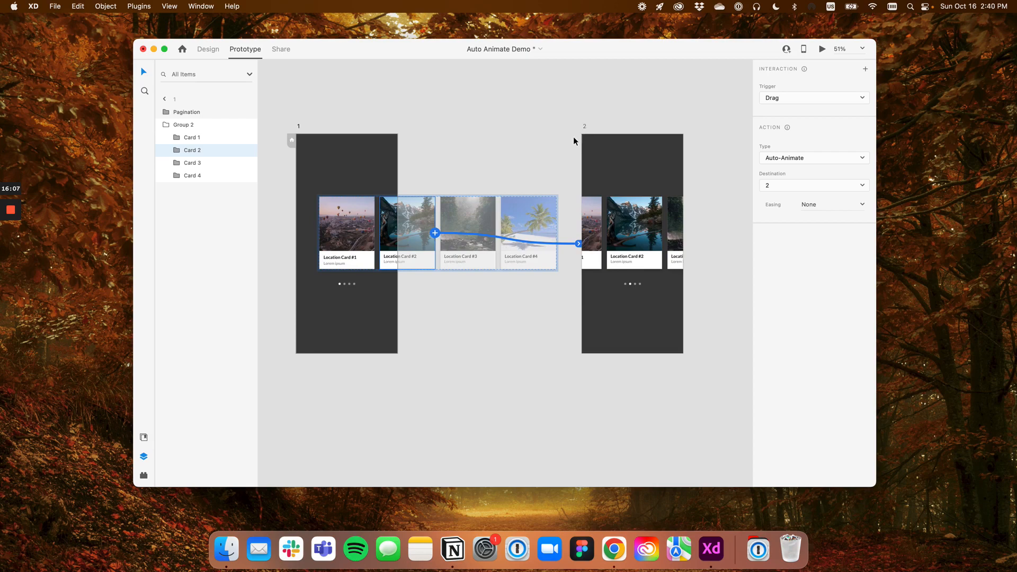
{"action": "left_click", "coordinate": [300, 127]}
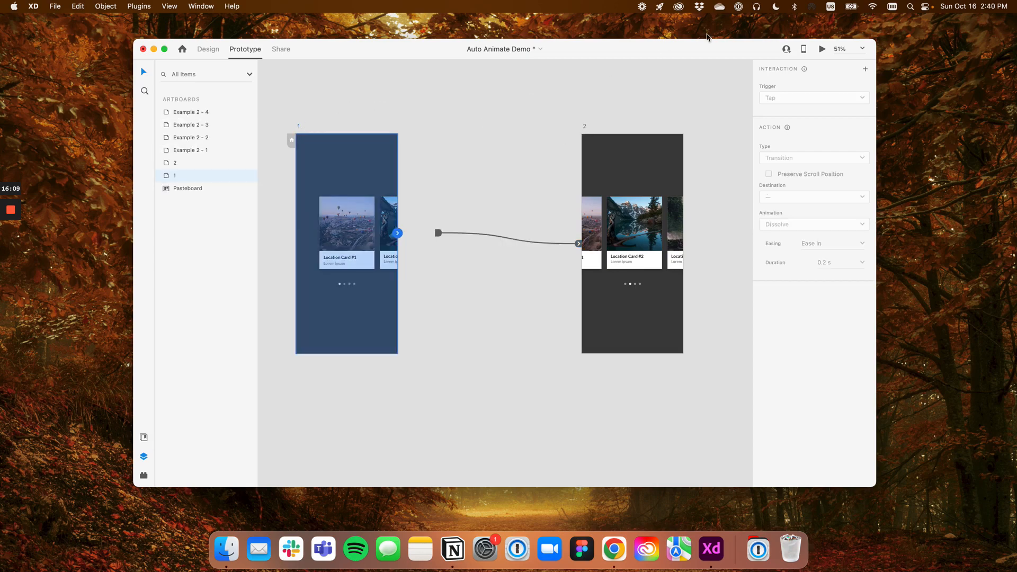
{"action": "left_click", "coordinate": [822, 49]}
{"action": "left_click_drag", "start_coordinate": [989, 250], "coordinate": [865, 254]}
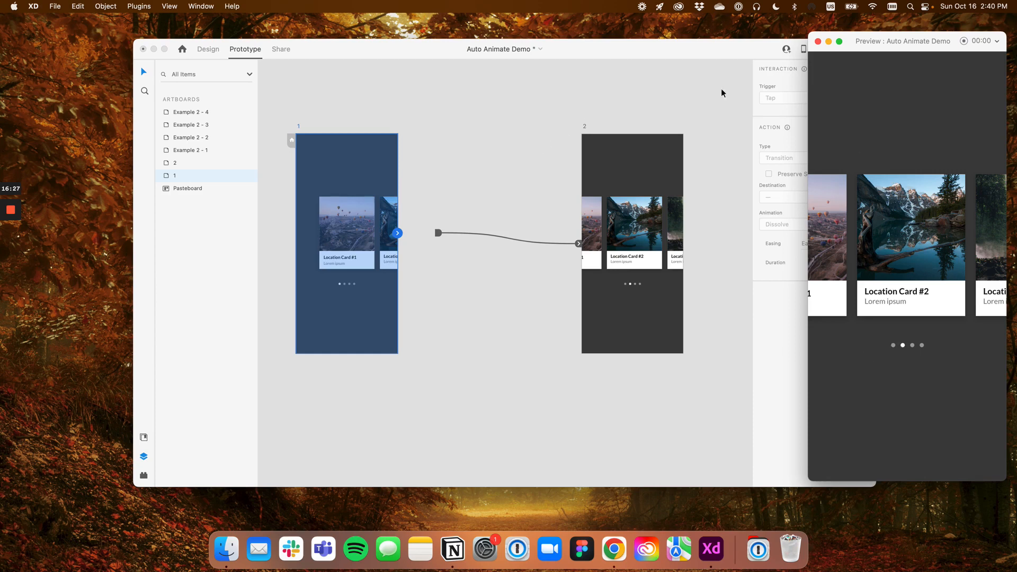
Link Card 1 in artboard 2 back to artboard 1 with a Drag trigger and Auto-Animate
{"action": "left_click", "coordinate": [614, 172]}
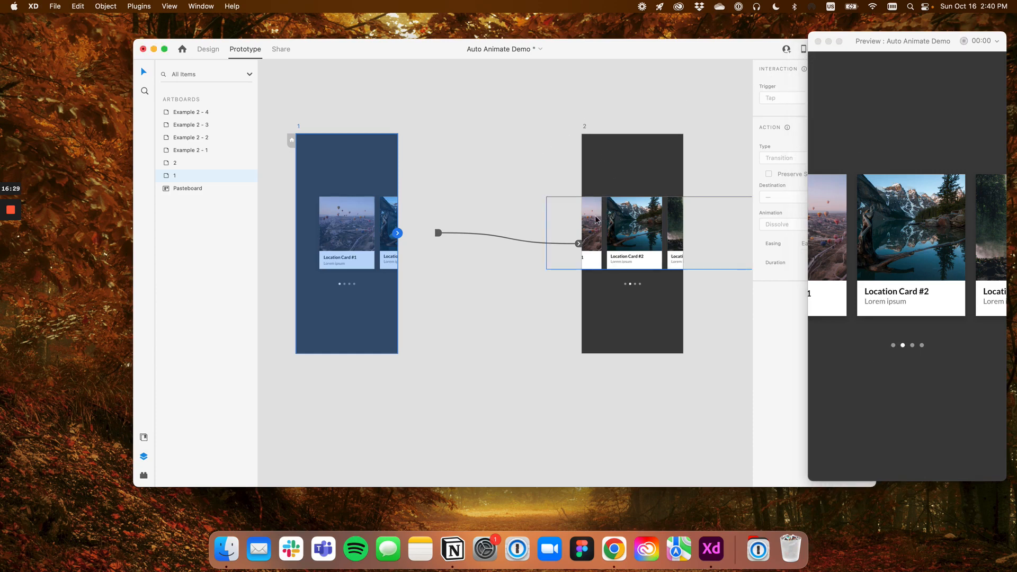
{"action": "double_click", "coordinate": [595, 219]}
{"action": "left_click_drag", "start_coordinate": [601, 232], "coordinate": [428, 222]}
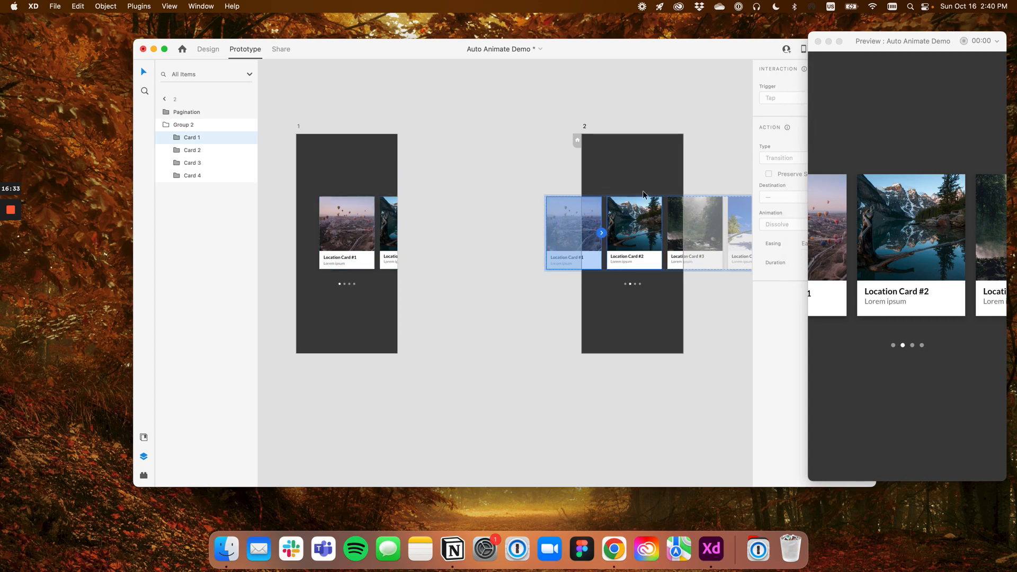
{"action": "left_click_drag", "start_coordinate": [674, 48], "coordinate": [573, 49]}
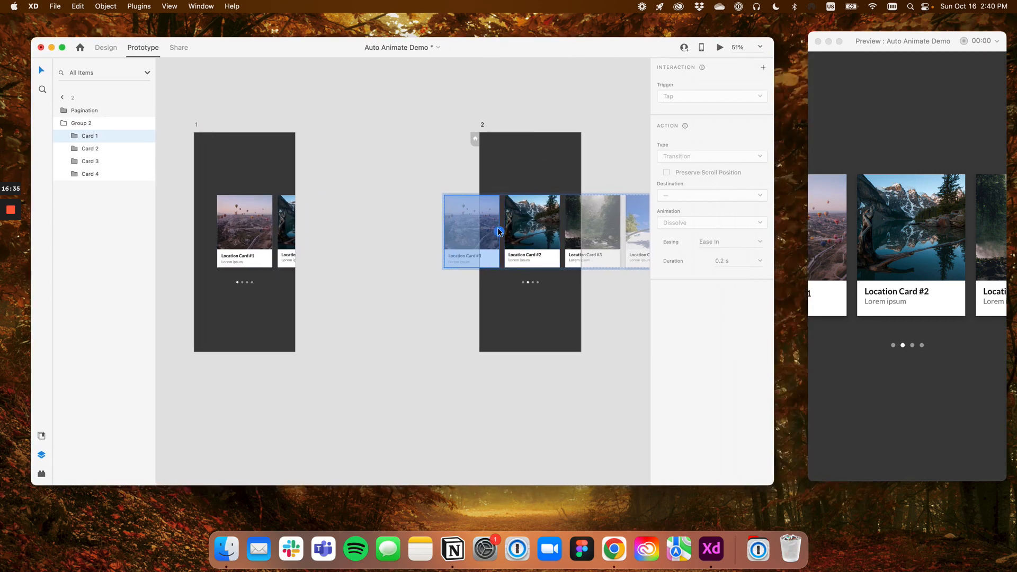
{"action": "left_click_drag", "start_coordinate": [499, 232], "coordinate": [289, 171]}
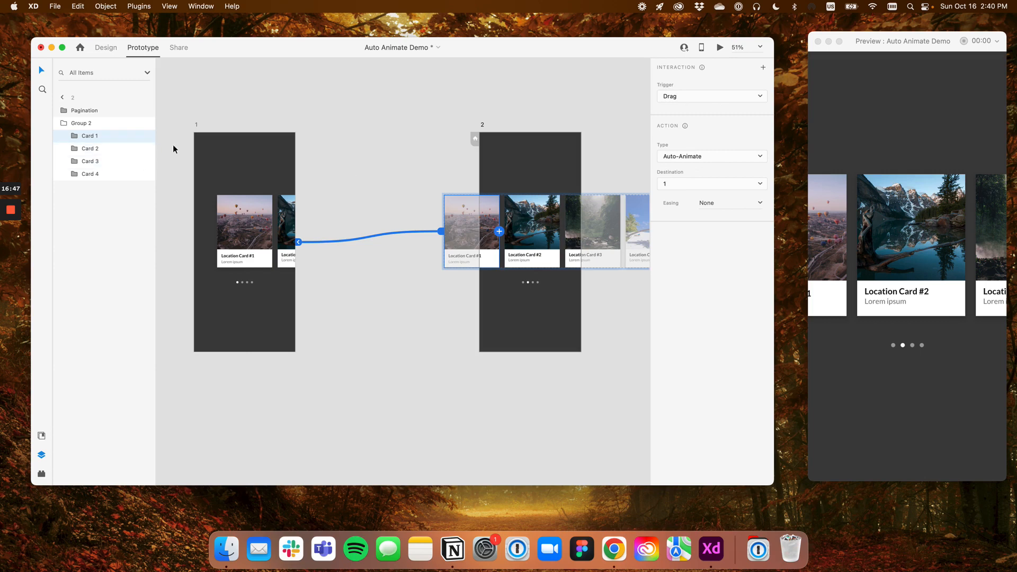
Test swiping back and forth between Location Card #1 and Location Card #2 in the preview
{"action": "left_click_drag", "start_coordinate": [831, 216], "coordinate": [935, 213]}
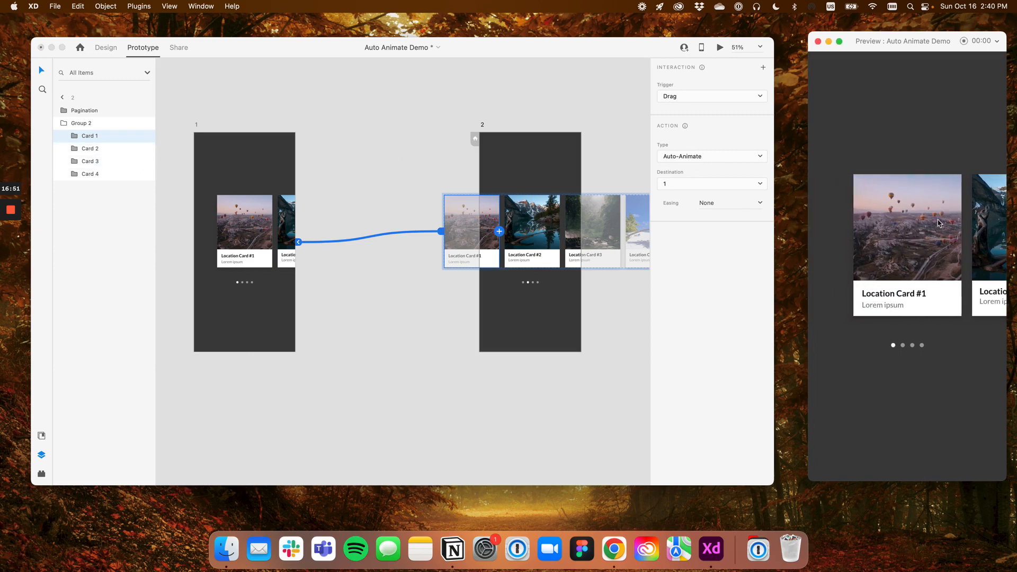
{"action": "left_click_drag", "start_coordinate": [982, 232], "coordinate": [919, 234]}
{"action": "left_click_drag", "start_coordinate": [981, 226], "coordinate": [922, 236]}
{"action": "left_click_drag", "start_coordinate": [986, 234], "coordinate": [868, 235]}
{"action": "left_click", "coordinate": [599, 148]}
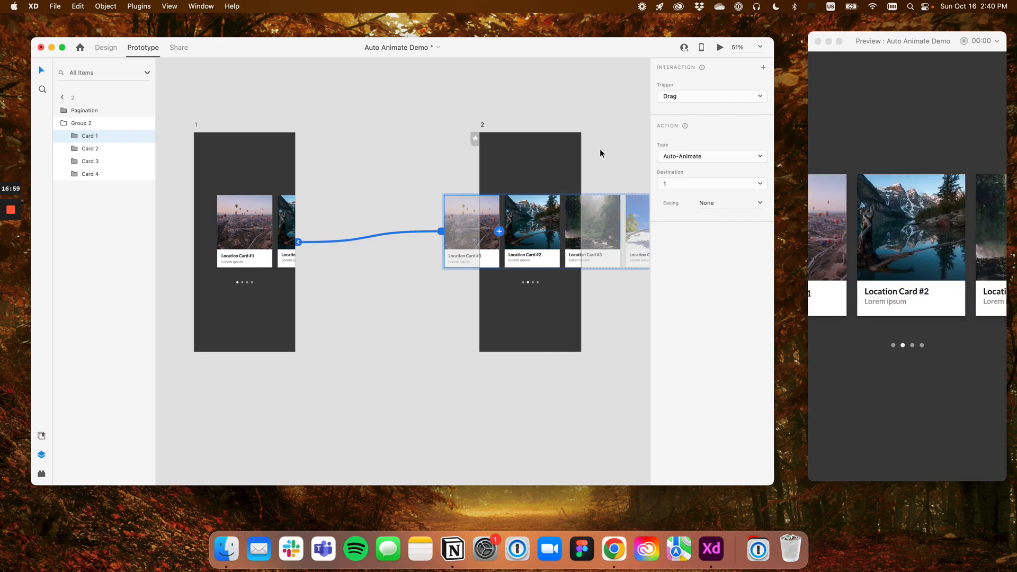
Duplicate artboard 2, naming the copy 3 and placing it to the right with a gap of 440
{"action": "scroll", "coordinate": [495, 122], "scroll_direction": "down", "scroll_amount": 3}
{"action": "left_click_drag", "start_coordinate": [513, 121], "coordinate": [485, 132]}
{"action": "left_click", "coordinate": [341, 129]}
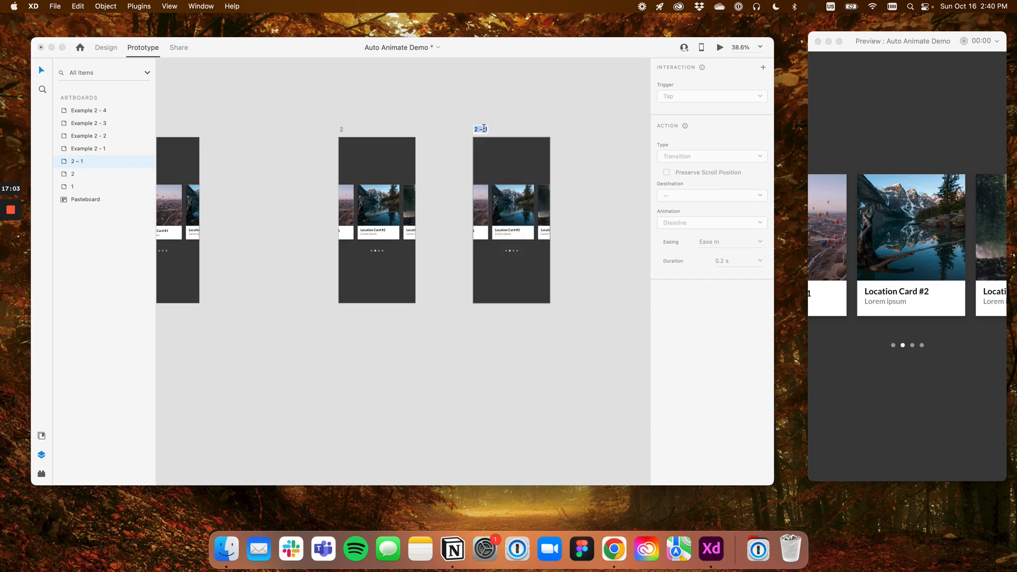
{"action": "double_click", "coordinate": [479, 128]}
{"action": "type", "text": "3"}
{"action": "key", "text": "Return"}
{"action": "left_click_drag", "start_coordinate": [476, 131], "coordinate": [508, 131]}
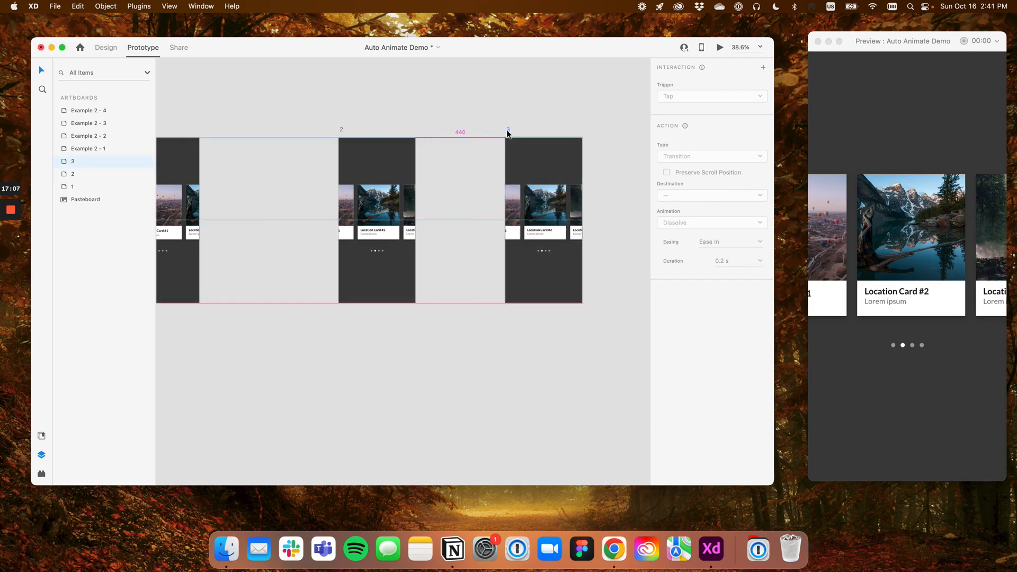
In artboard 3, centre Location Card #3 and link Card 2 back to artboard 2 with a Drag Auto-Animate interaction
{"action": "left_click", "coordinate": [562, 215]}
{"action": "left_click_drag", "start_coordinate": [563, 215], "coordinate": [526, 214]}
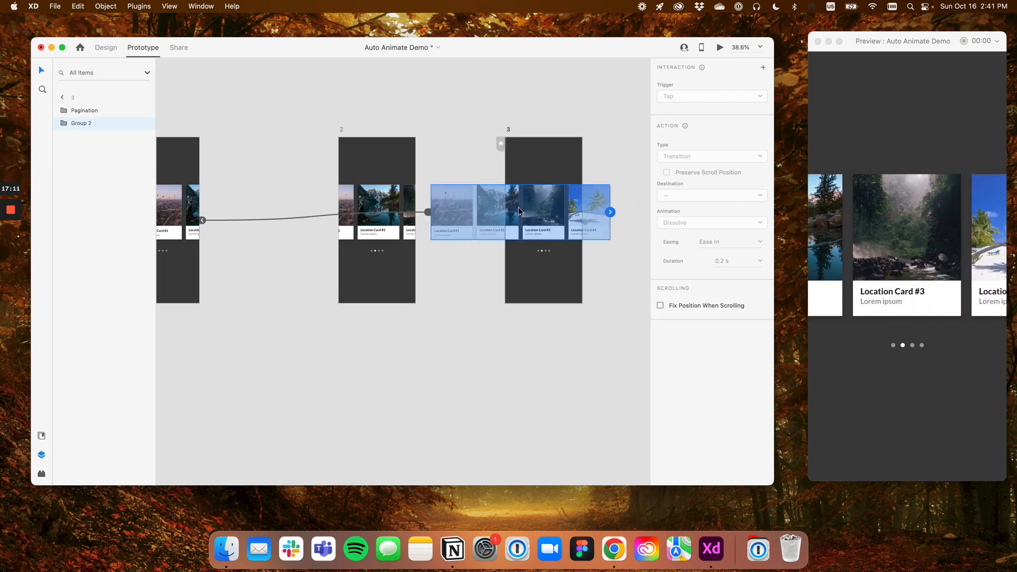
{"action": "double_click", "coordinate": [516, 200]}
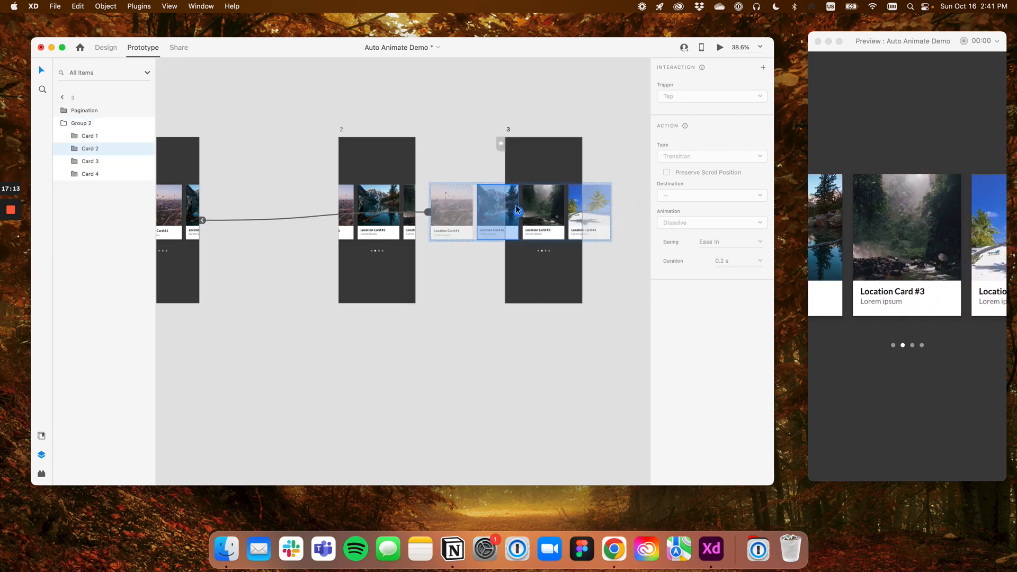
{"action": "left_click_drag", "start_coordinate": [518, 215], "coordinate": [398, 160]}
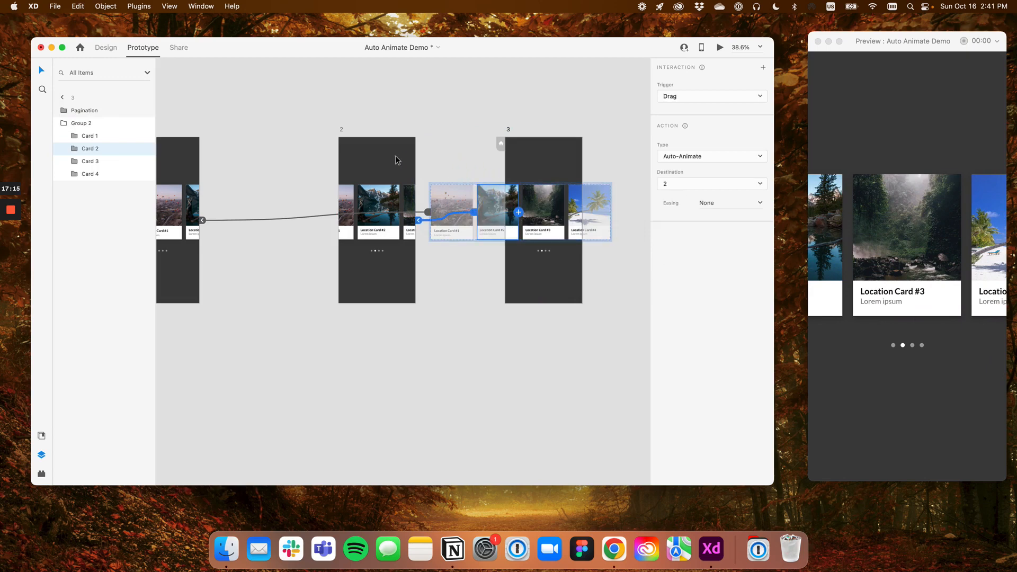
Duplicate artboard 3 to its right and name the copy 4
{"action": "left_click", "coordinate": [443, 144]}
{"action": "mouse_move", "coordinate": [510, 136]}
{"action": "left_mouse_down"}
{"action": "mouse_move", "coordinate": [494, 128]}
{"action": "mouse_move", "coordinate": [350, 132]}
{"action": "mouse_move", "coordinate": [502, 137]}
{"action": "left_mouse_up"}
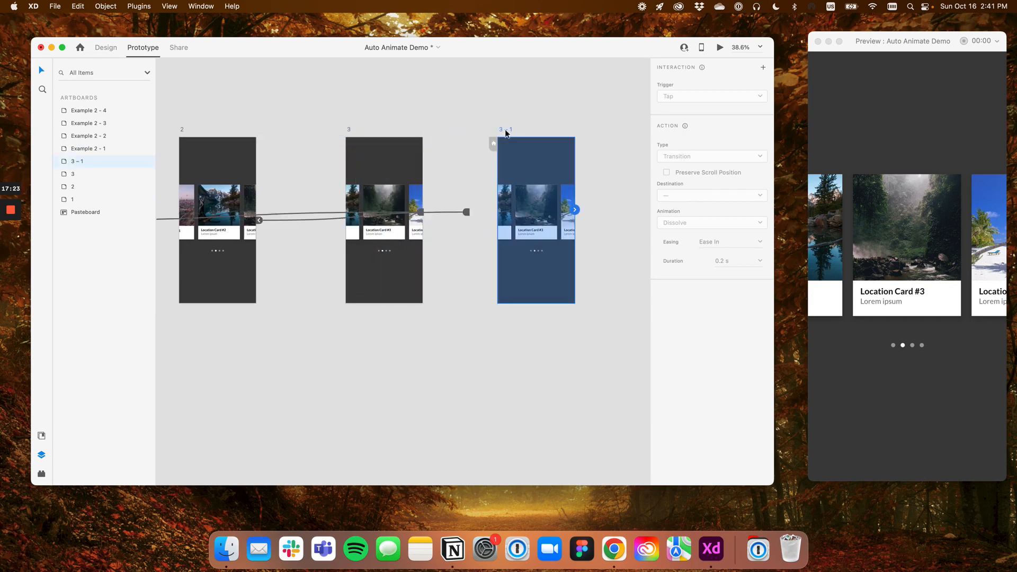
{"action": "double_click", "coordinate": [505, 128]}
{"action": "type", "text": "4"}
{"action": "key", "text": "Return"}
In artboard 4, centre Location Card #4 and link Card 3 back to artboard 3 with a Drag Auto-Animate interaction
{"action": "left_click_drag", "start_coordinate": [548, 210], "coordinate": [508, 209]}
{"action": "scroll", "coordinate": [485, 193], "scroll_direction": "up", "scroll_amount": 5}
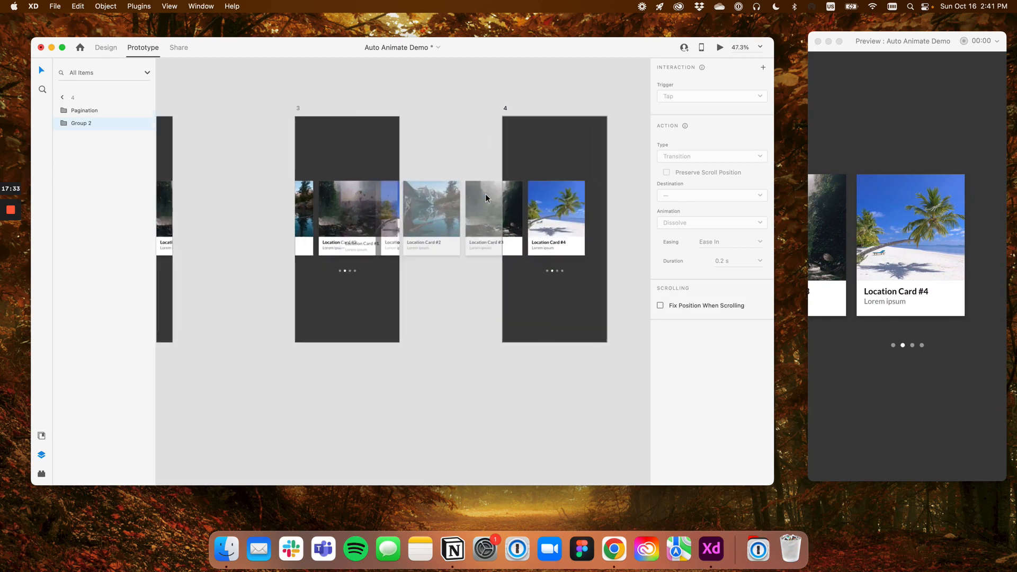
{"action": "double_click", "coordinate": [511, 210]}
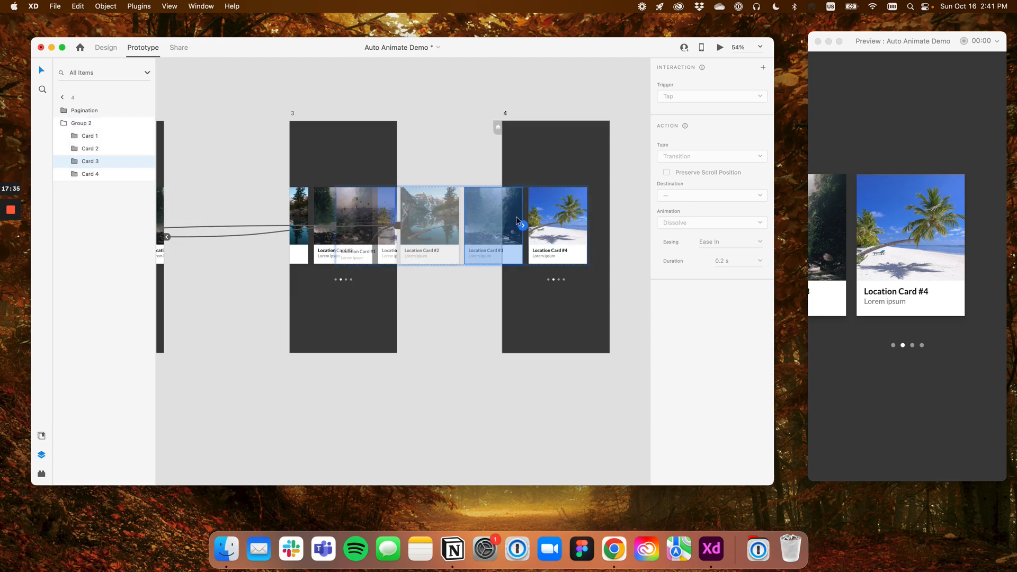
{"action": "left_click_drag", "start_coordinate": [522, 226], "coordinate": [386, 158]}
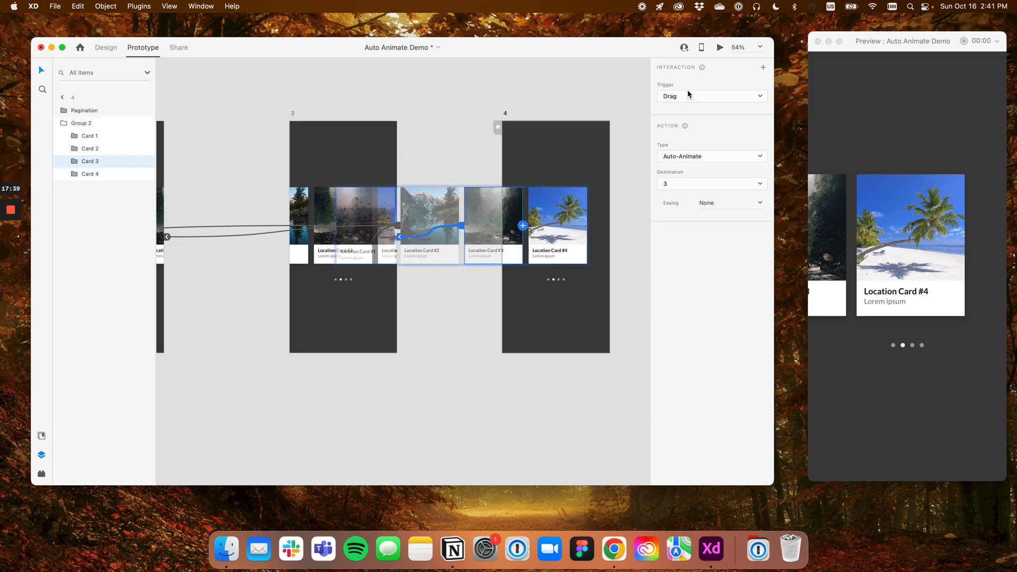
{"action": "left_click", "coordinate": [375, 148]}
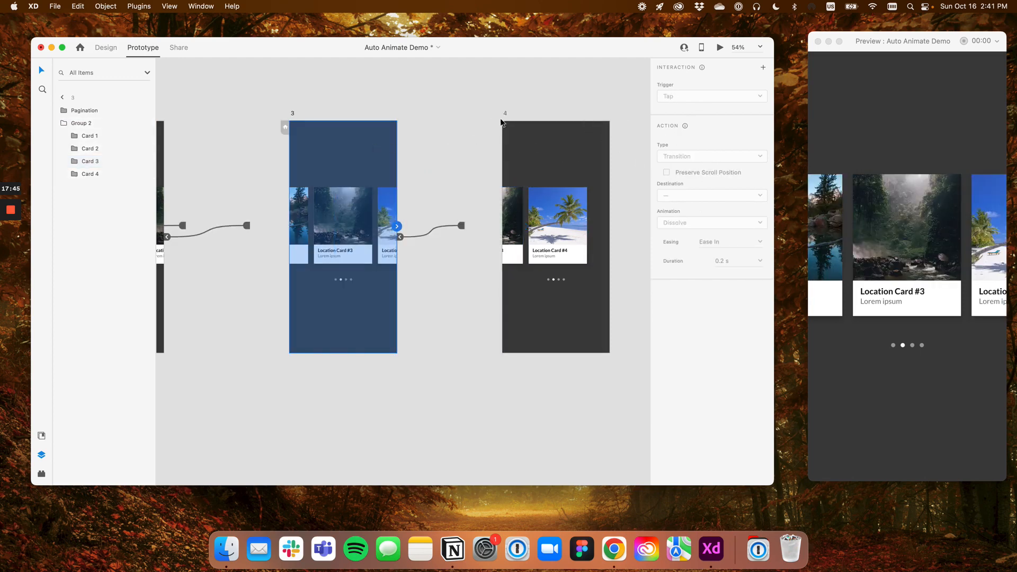
Link Card 4 in artboard 3 to artboard 4 with a Drag Auto-Animate interaction and swipe back in the preview
{"action": "double_click", "coordinate": [389, 201]}
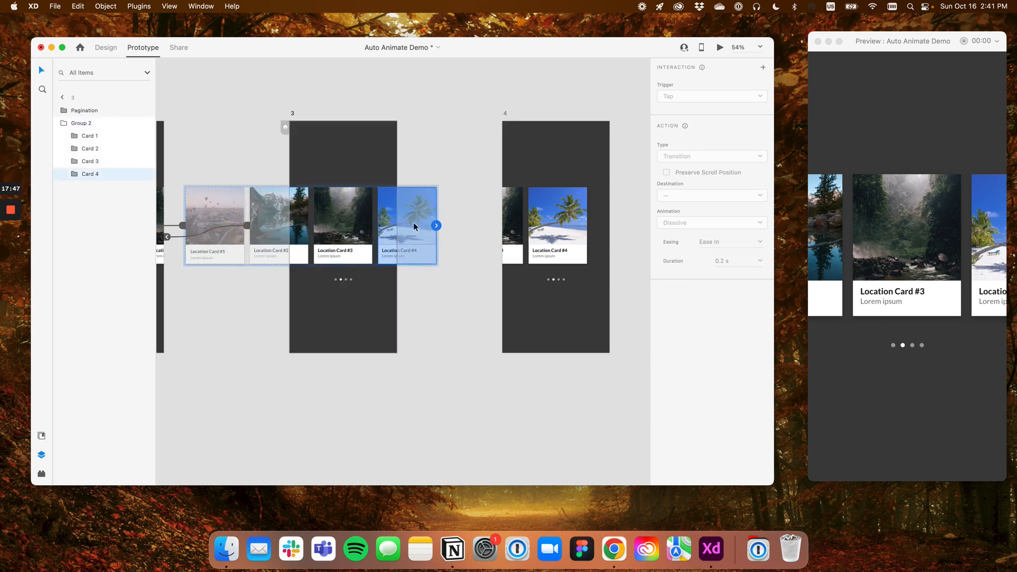
{"action": "left_click_drag", "start_coordinate": [436, 226], "coordinate": [519, 178]}
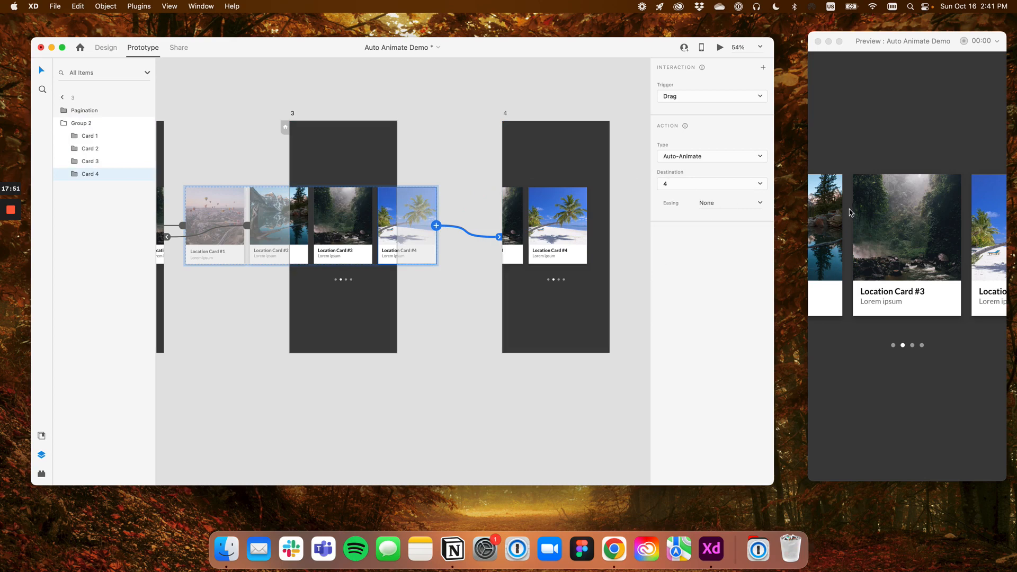
{"action": "left_click_drag", "start_coordinate": [828, 244], "coordinate": [874, 242]}
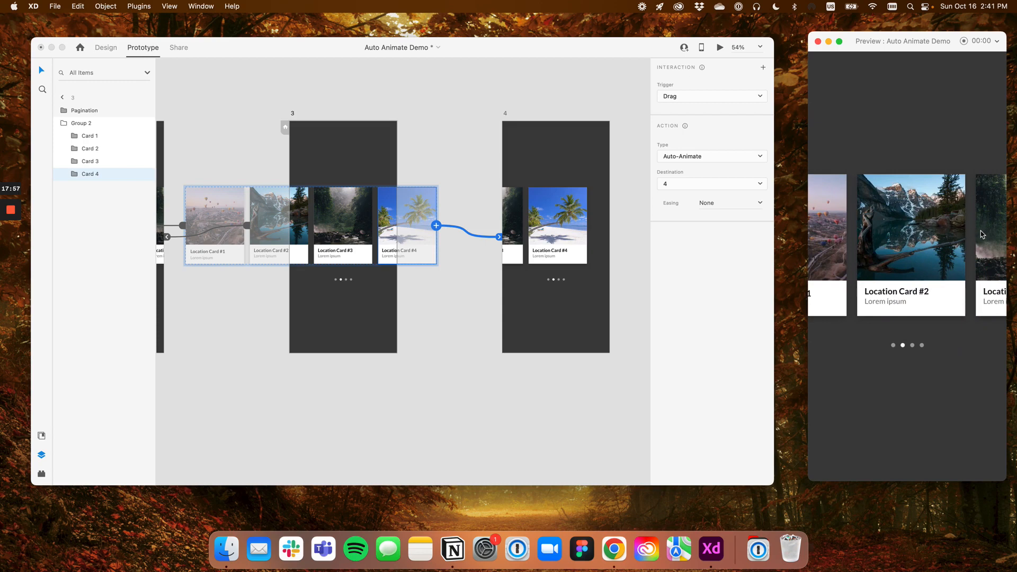
Link Card 3 in artboard 2 to artboard 3 with a Drag Auto-Animate interaction and test the swipe in the preview
{"action": "left_click", "coordinate": [213, 140]}
{"action": "scroll", "coordinate": [213, 141], "scroll_direction": "left", "scroll_amount": 10}
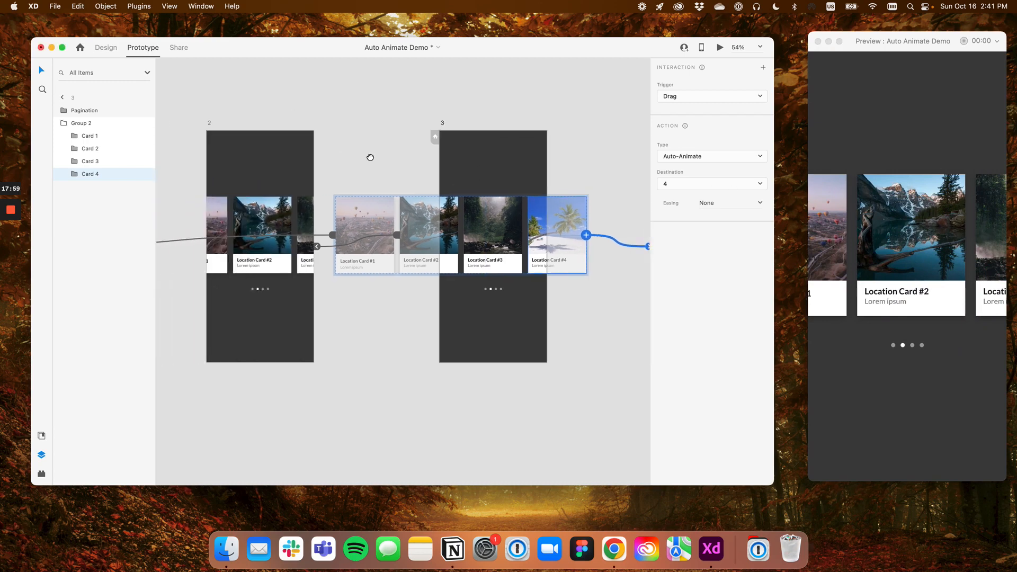
{"action": "left_click", "coordinate": [251, 124]}
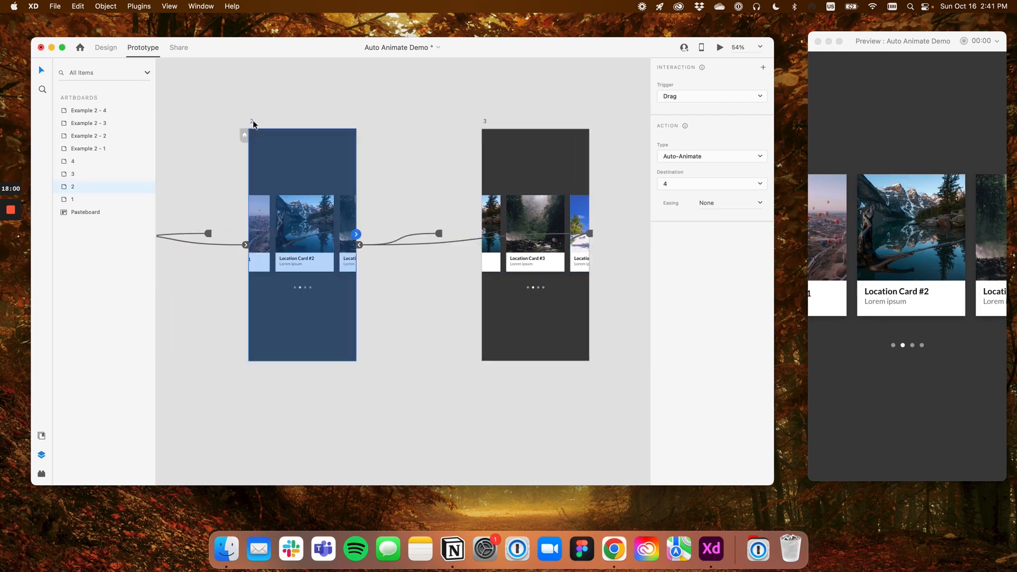
{"action": "double_click", "coordinate": [344, 211]}
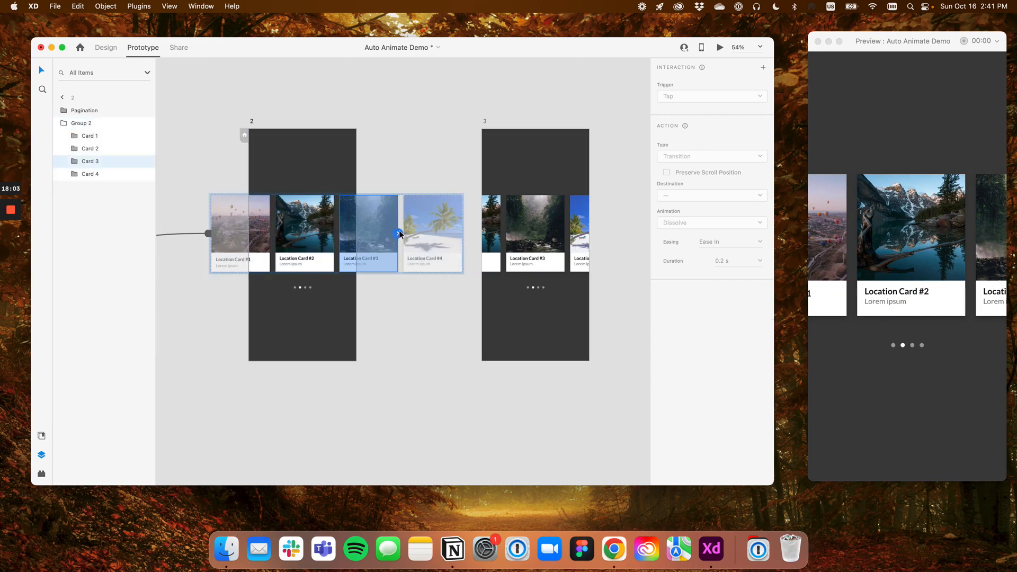
{"action": "left_click_drag", "start_coordinate": [397, 233], "coordinate": [496, 172]}
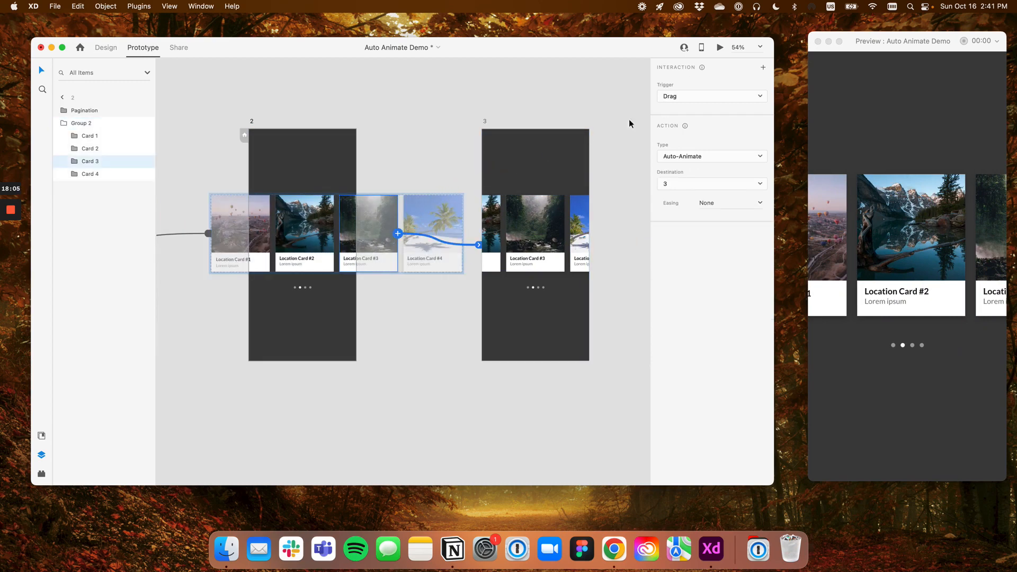
{"action": "left_click_drag", "start_coordinate": [983, 210], "coordinate": [912, 229]}
{"action": "left_click_drag", "start_coordinate": [985, 213], "coordinate": [858, 233]}
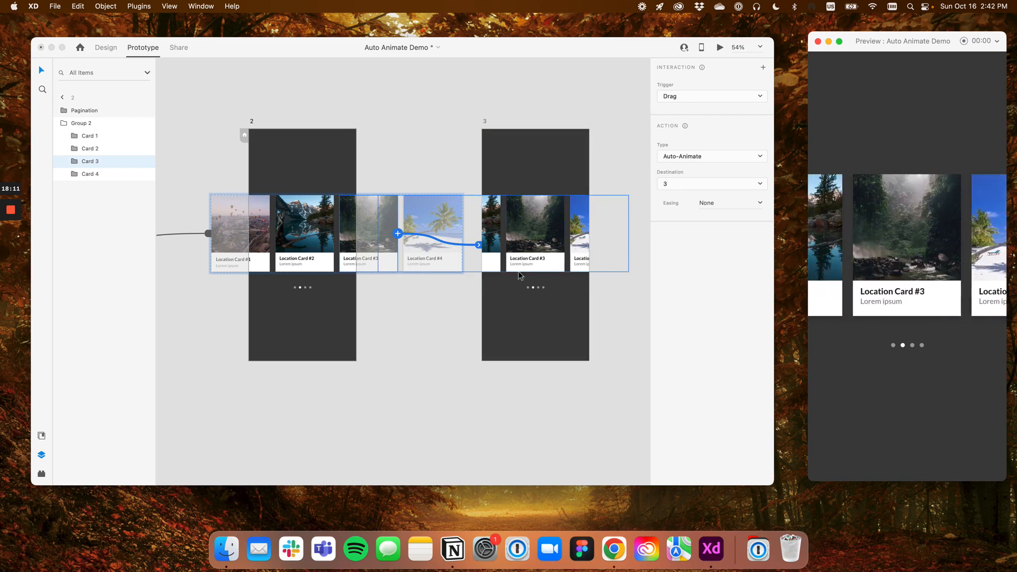
In artboard 3's pagination, set dot 2 to 50% opacity and dot 3 to 100%
{"action": "left_click_drag", "start_coordinate": [387, 289], "coordinate": [639, 284]}
{"action": "left_click_drag", "start_coordinate": [309, 320], "coordinate": [243, 316]}
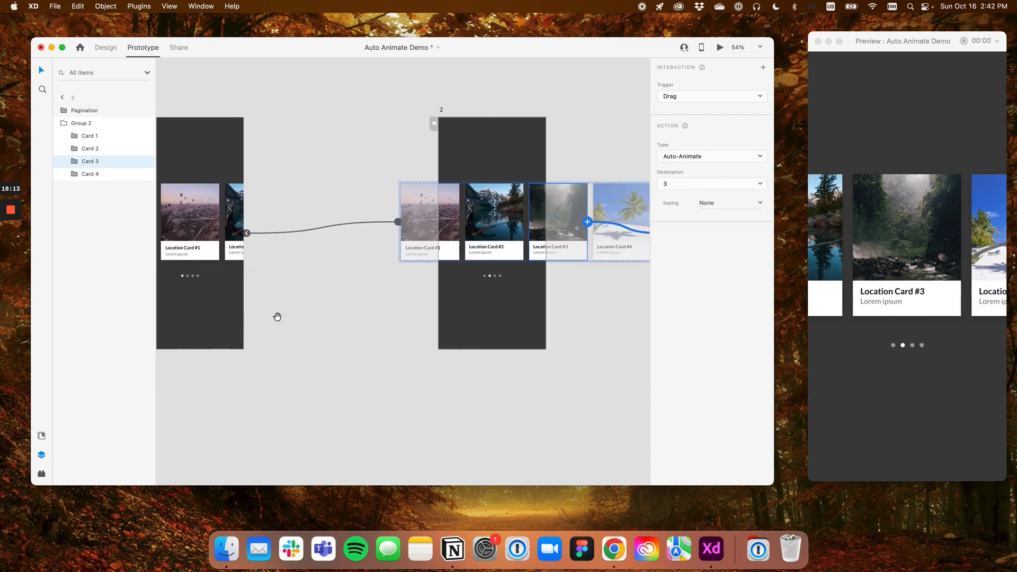
{"action": "left_click_drag", "start_coordinate": [514, 290], "coordinate": [303, 287]}
{"action": "scroll", "coordinate": [513, 278], "scroll_direction": "up", "scroll_amount": 5}
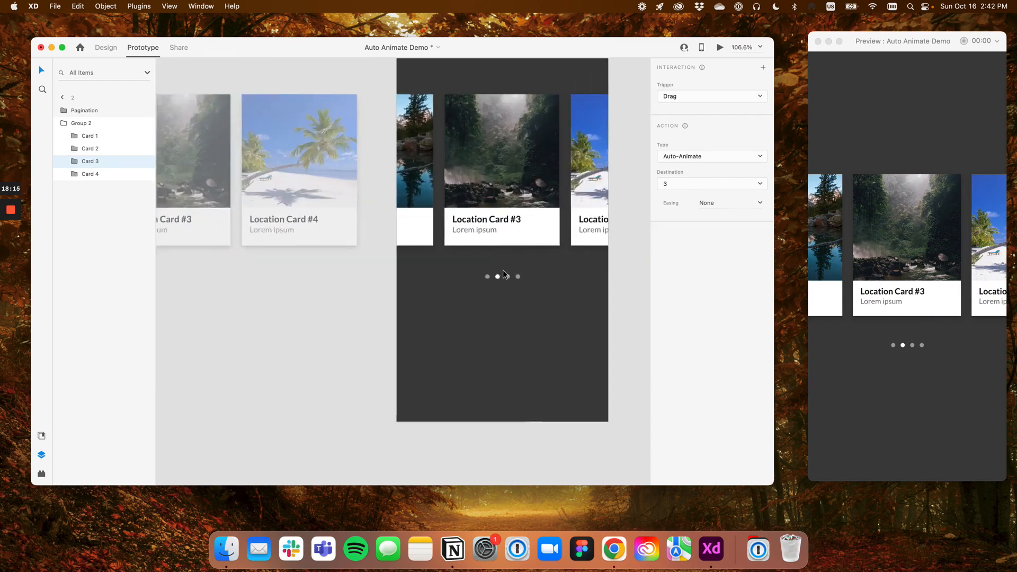
{"action": "left_click", "coordinate": [106, 48]}
{"action": "scroll", "coordinate": [464, 237], "scroll_direction": "up", "scroll_amount": 5}
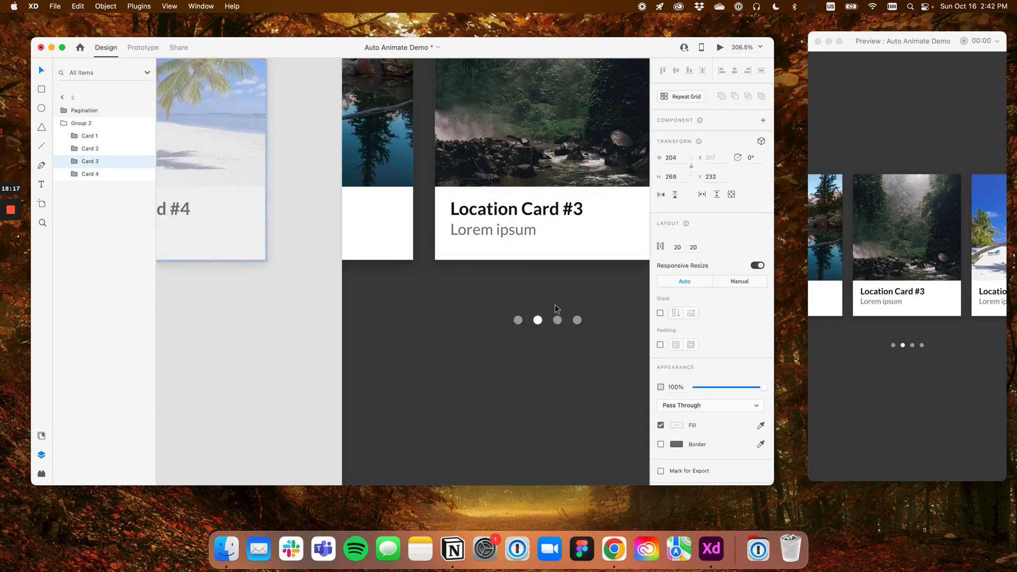
{"action": "double_click", "coordinate": [539, 321]}
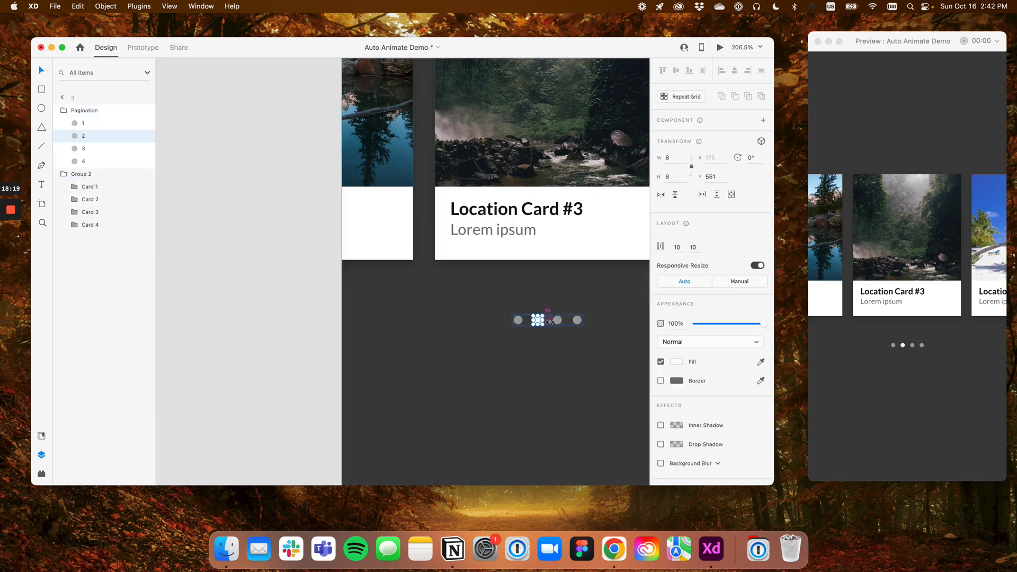
{"action": "key", "text": "5"}
{"action": "left_click", "coordinate": [558, 321]}
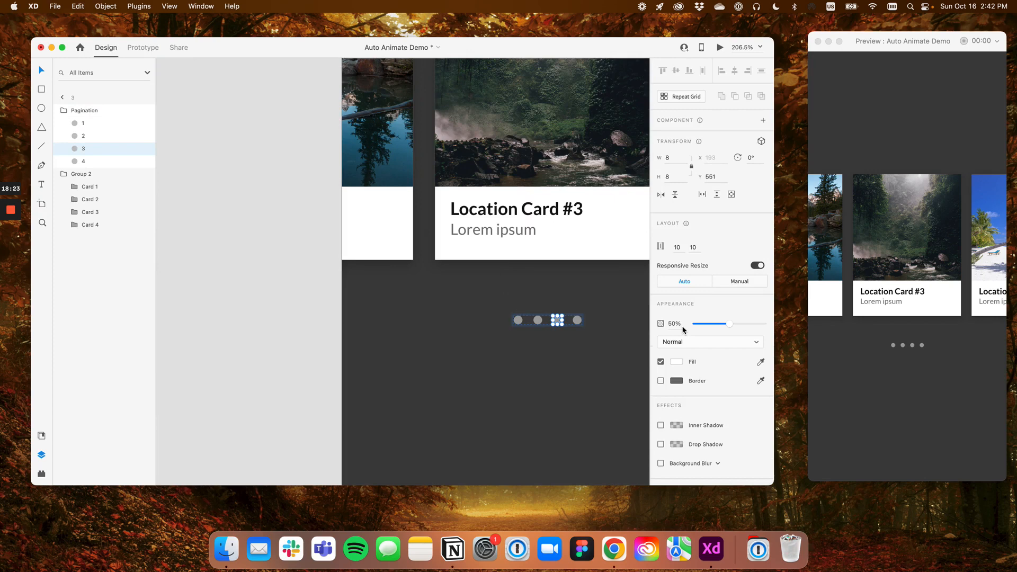
{"action": "key", "text": "0"}
In artboard 4's pagination, set dot 4 to 100% opacity and dot 2 to 50%
{"action": "scroll", "coordinate": [558, 321], "scroll_direction": "down", "scroll_amount": 3}
{"action": "scroll", "coordinate": [559, 320], "scroll_direction": "down", "scroll_amount": 2}
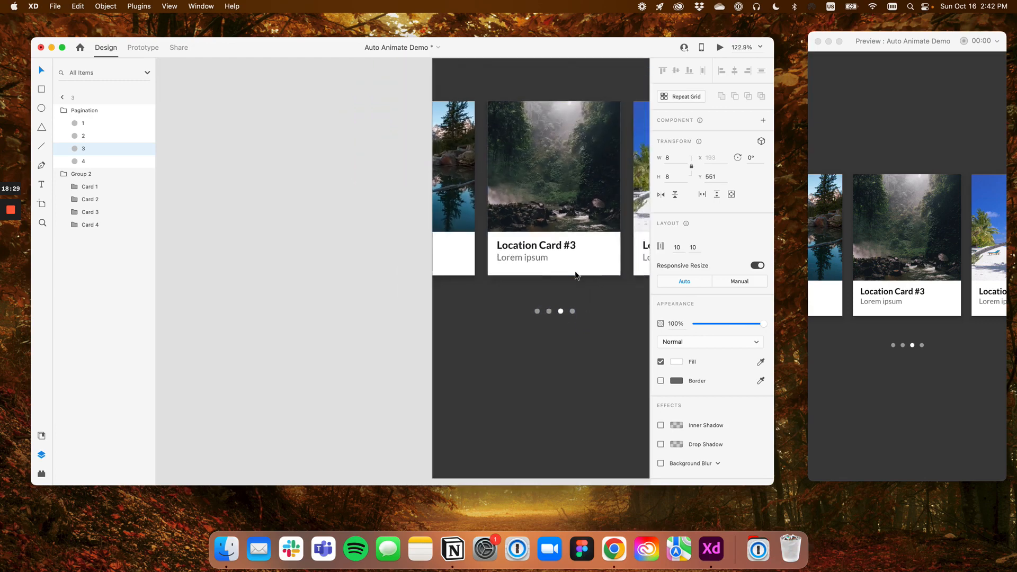
{"action": "left_click_drag", "start_coordinate": [576, 271], "coordinate": [438, 272]}
{"action": "left_click_drag", "start_coordinate": [501, 276], "coordinate": [389, 277]}
{"action": "left_click_drag", "start_coordinate": [636, 276], "coordinate": [467, 268]}
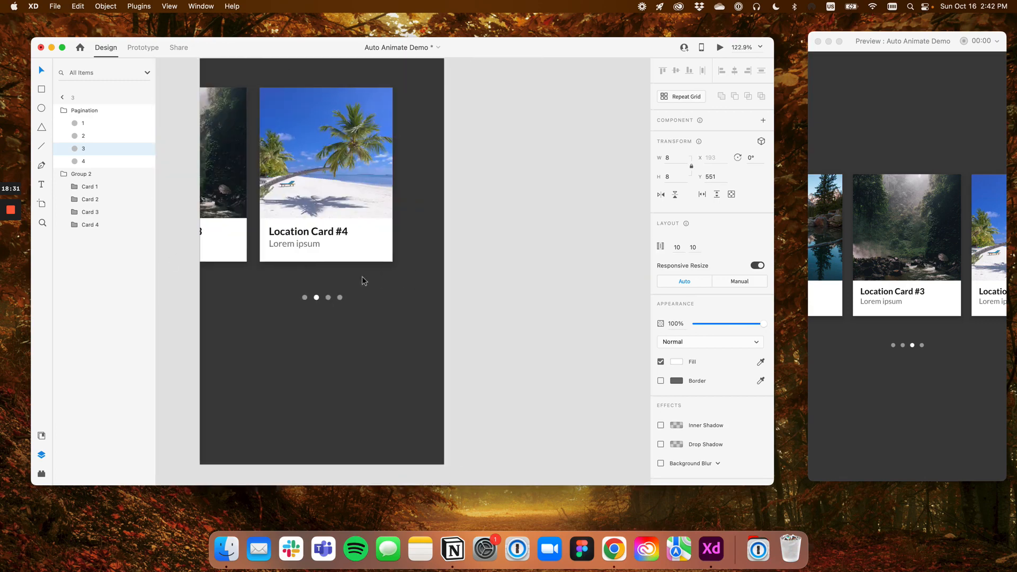
{"action": "scroll", "coordinate": [318, 300], "scroll_direction": "up", "scroll_amount": 5}
{"action": "left_click", "coordinate": [334, 310]}
{"action": "double_click", "coordinate": [333, 311]}
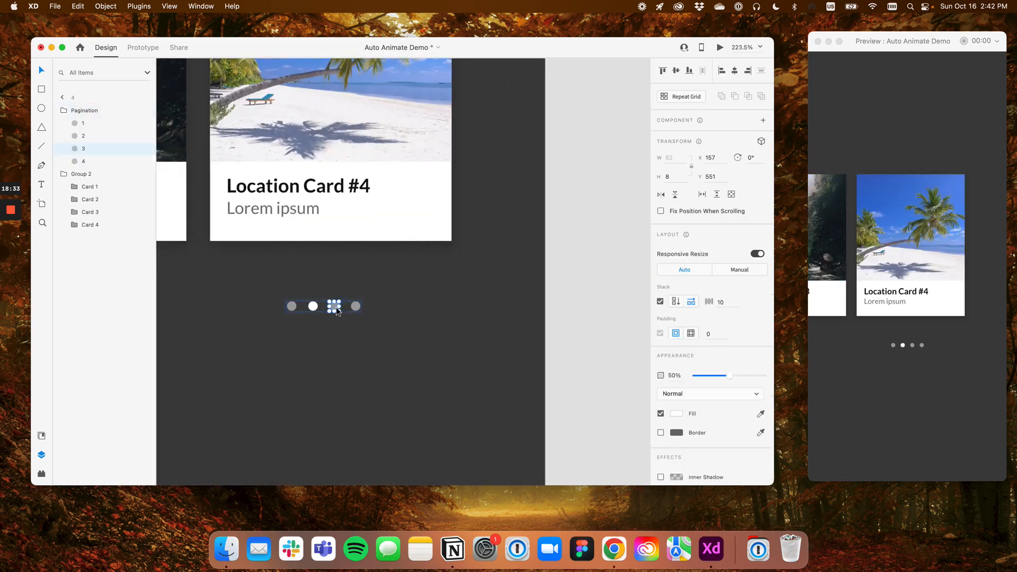
{"action": "left_click", "coordinate": [355, 307]}
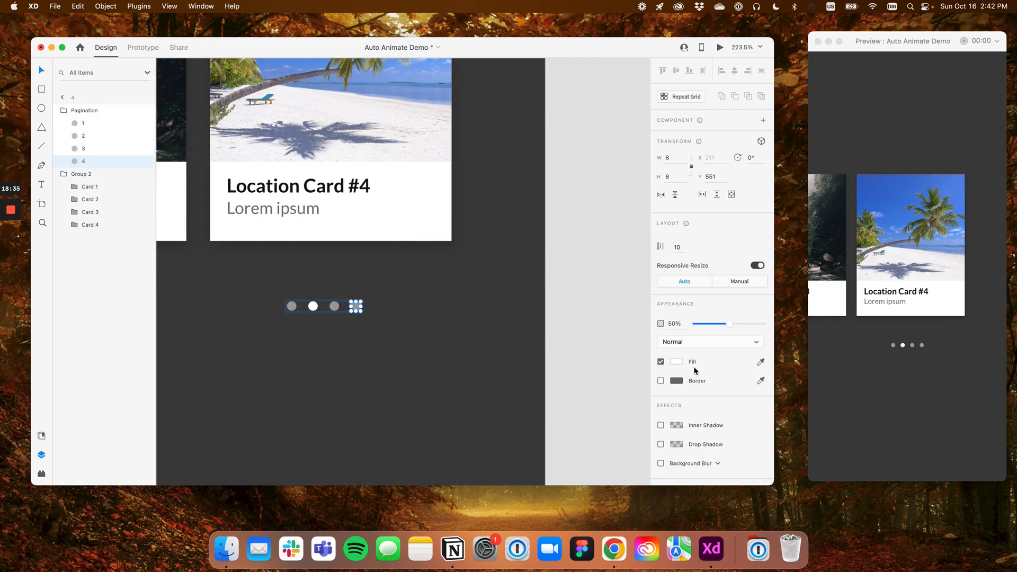
{"action": "key", "text": "0"}
{"action": "left_click", "coordinate": [313, 306]}
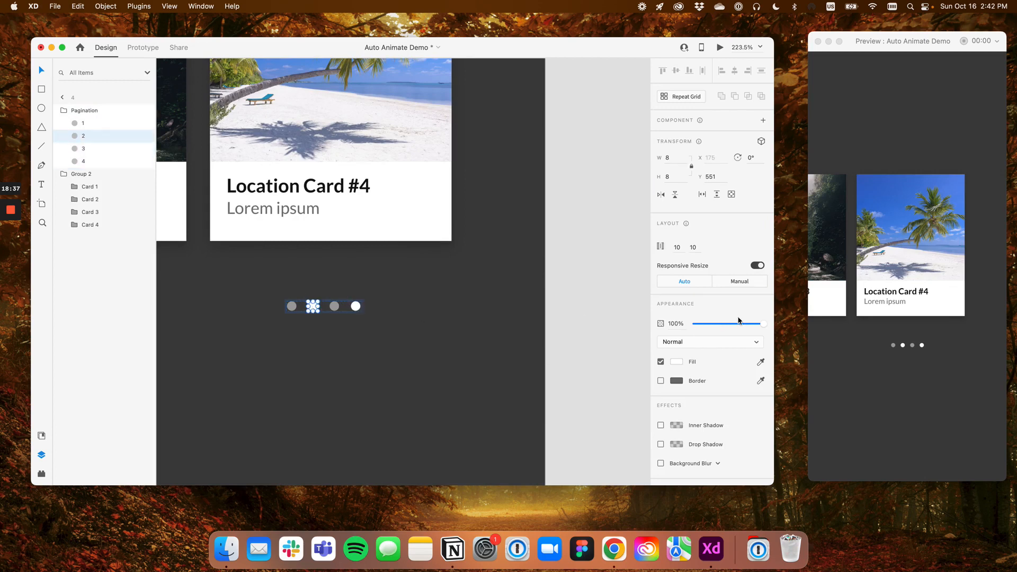
{"action": "key", "text": "5"}
{"action": "left_click", "coordinate": [564, 268]}
{"action": "scroll", "coordinate": [564, 268], "scroll_direction": "down", "scroll_amount": 3}
{"action": "scroll", "coordinate": [564, 269], "scroll_direction": "down", "scroll_amount": 3}
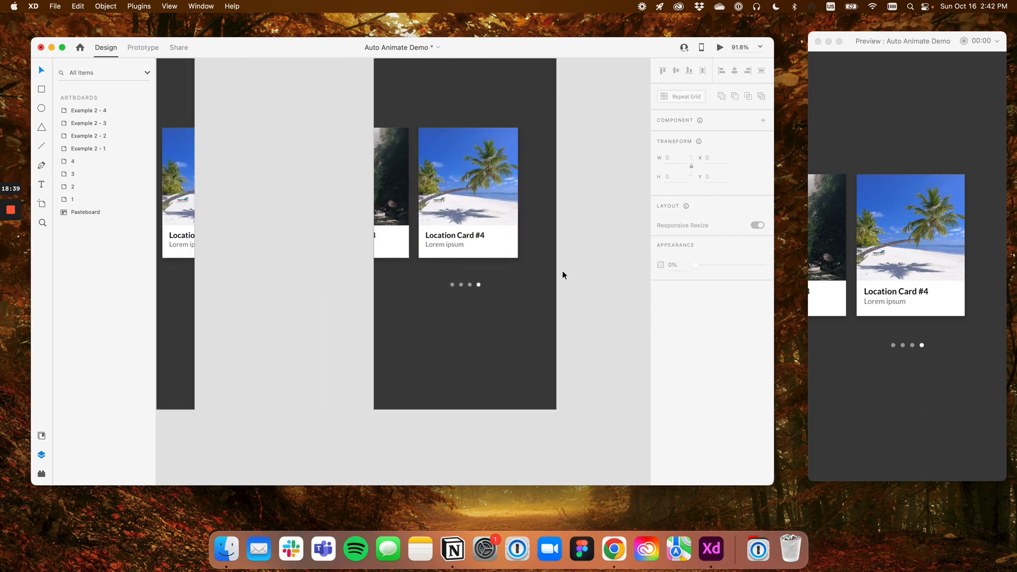
Test the carousel in the preview by swiping back to Card 1 and forward to Card 4, and close the preview
{"action": "left_click", "coordinate": [835, 263]}
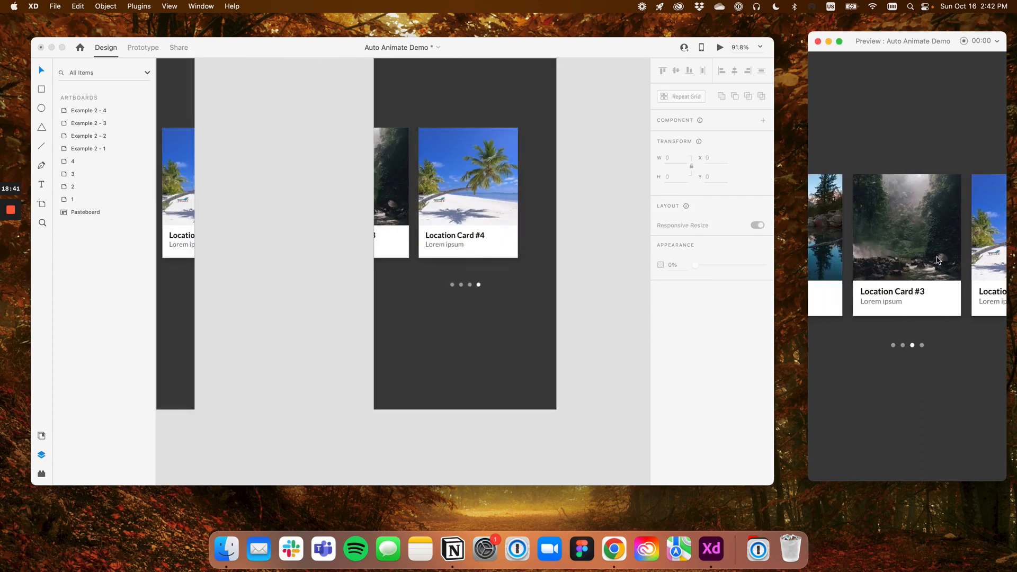
{"action": "left_click", "coordinate": [828, 257]}
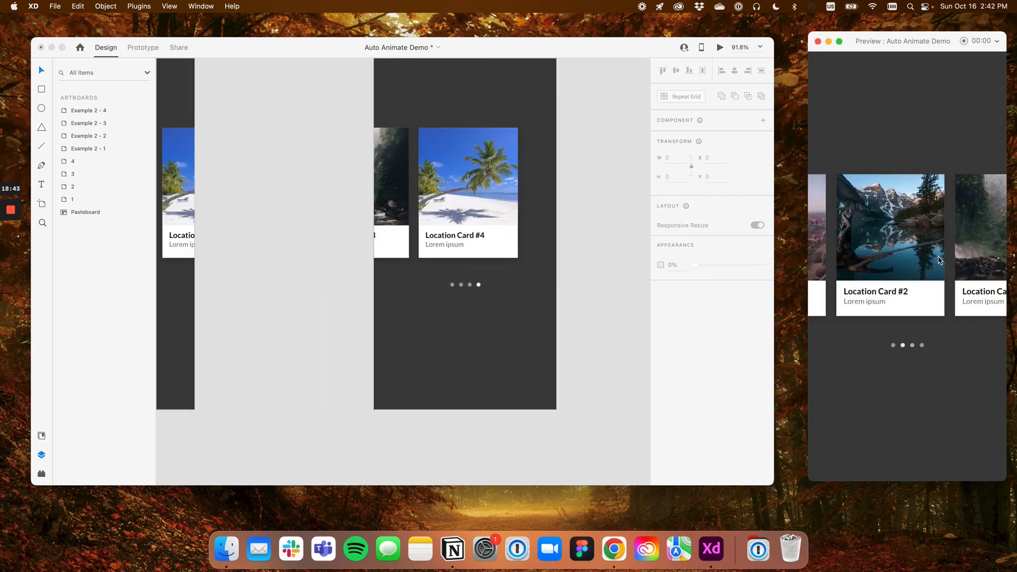
{"action": "left_click", "coordinate": [845, 253]}
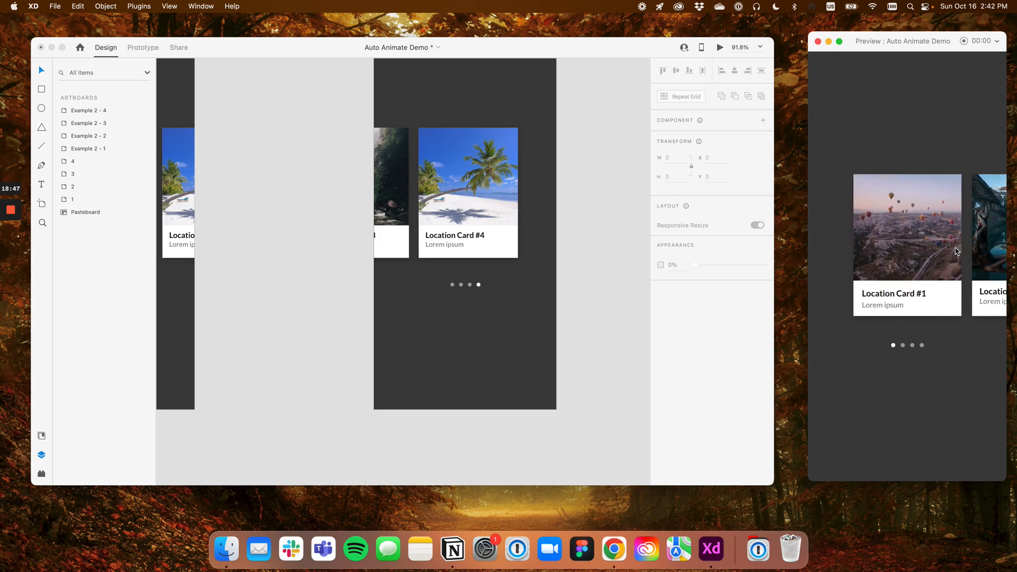
{"action": "left_click", "coordinate": [976, 243]}
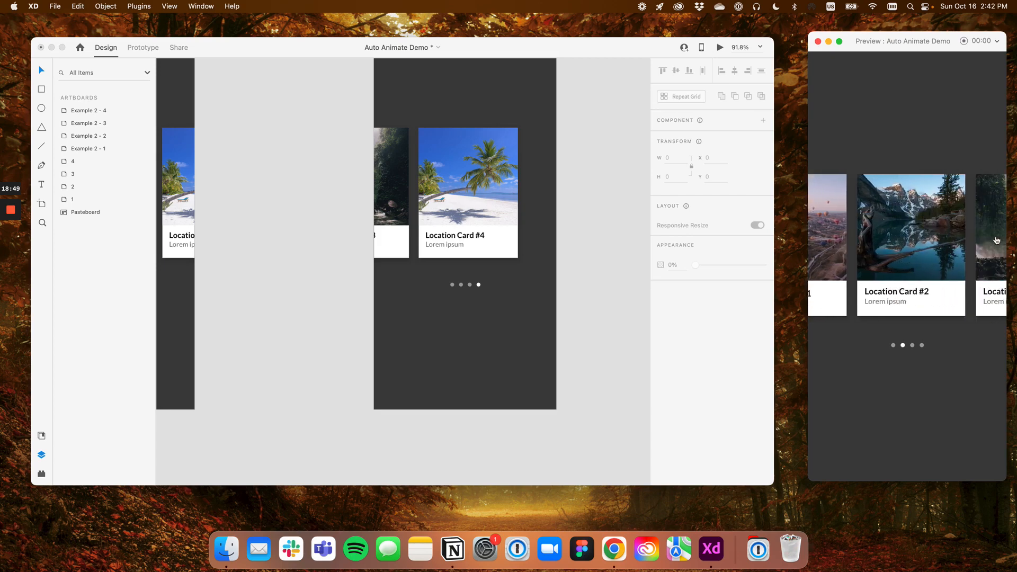
{"action": "left_click", "coordinate": [996, 240]}
{"action": "left_click", "coordinate": [979, 232]}
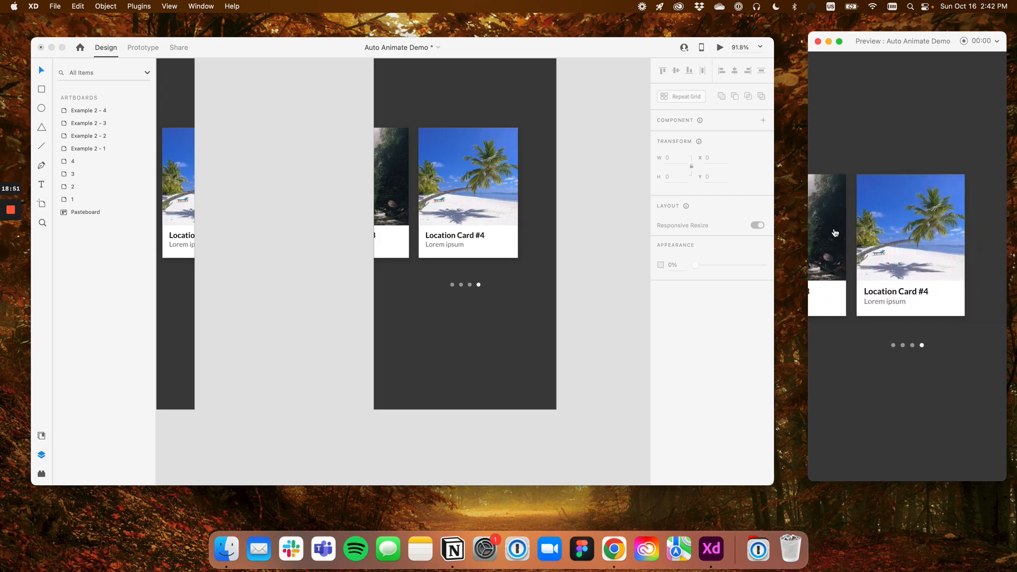
{"action": "left_click", "coordinate": [818, 41]}
Examine the four Example 2 carousel artboards below the first set and select Example 2 - 1
{"action": "scroll", "coordinate": [426, 154], "scroll_direction": "down", "scroll_amount": 10}
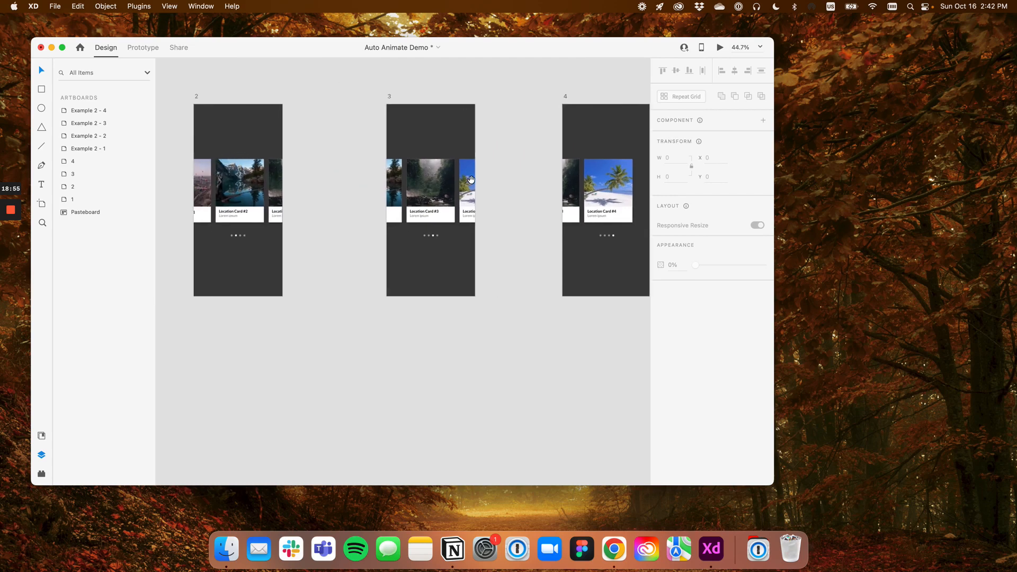
{"action": "scroll", "coordinate": [335, 178], "scroll_direction": "left", "scroll_amount": 5}
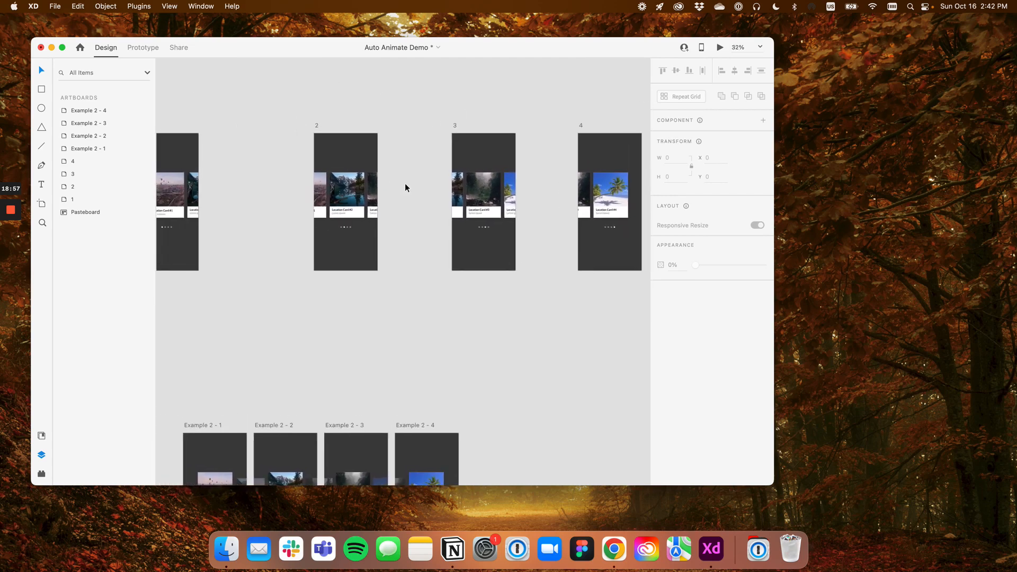
{"action": "scroll", "coordinate": [327, 271], "scroll_direction": "down", "scroll_amount": 7}
{"action": "scroll", "coordinate": [327, 271], "scroll_direction": "left", "scroll_amount": 4}
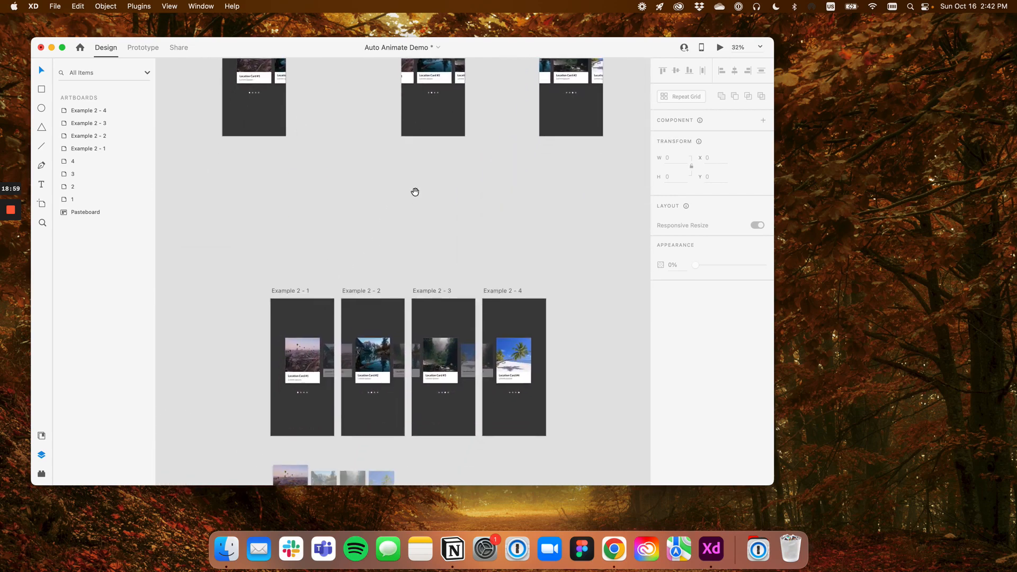
{"action": "scroll", "coordinate": [314, 290], "scroll_direction": "up", "scroll_amount": 3}
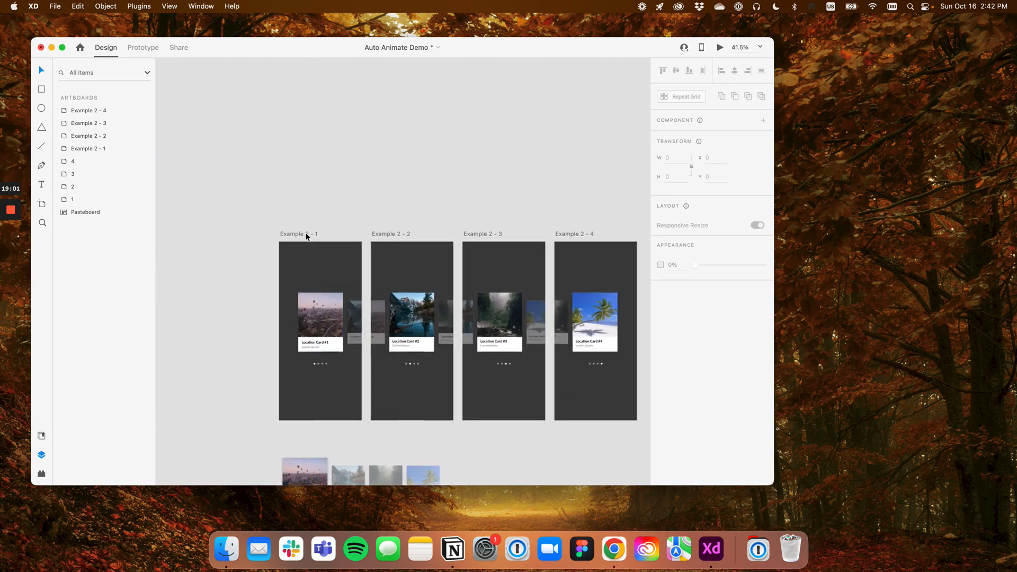
{"action": "scroll", "coordinate": [334, 230], "scroll_direction": "down", "scroll_amount": 3}
{"action": "scroll", "coordinate": [334, 229], "scroll_direction": "right", "scroll_amount": 4}
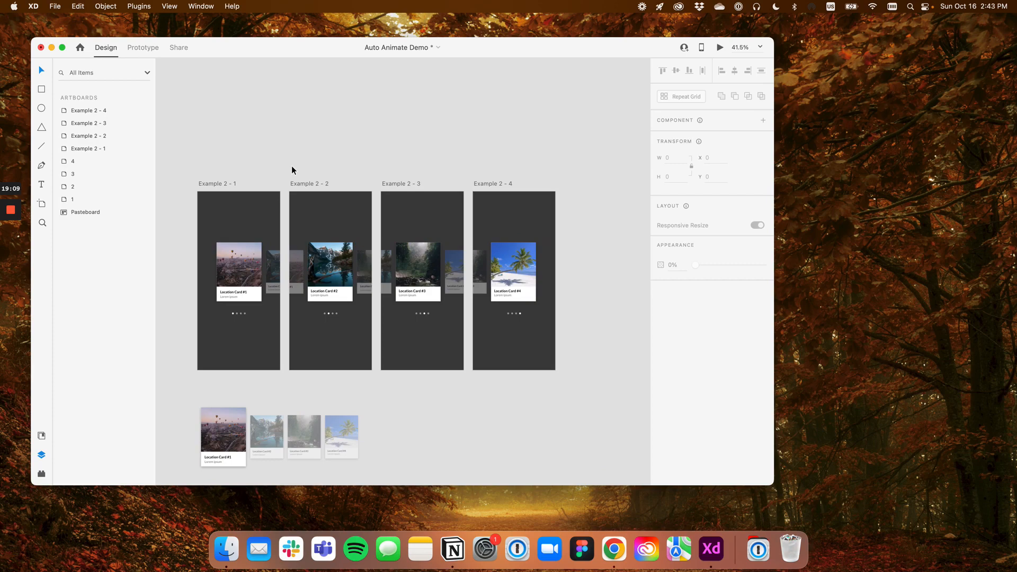
{"action": "left_click", "coordinate": [220, 184]}
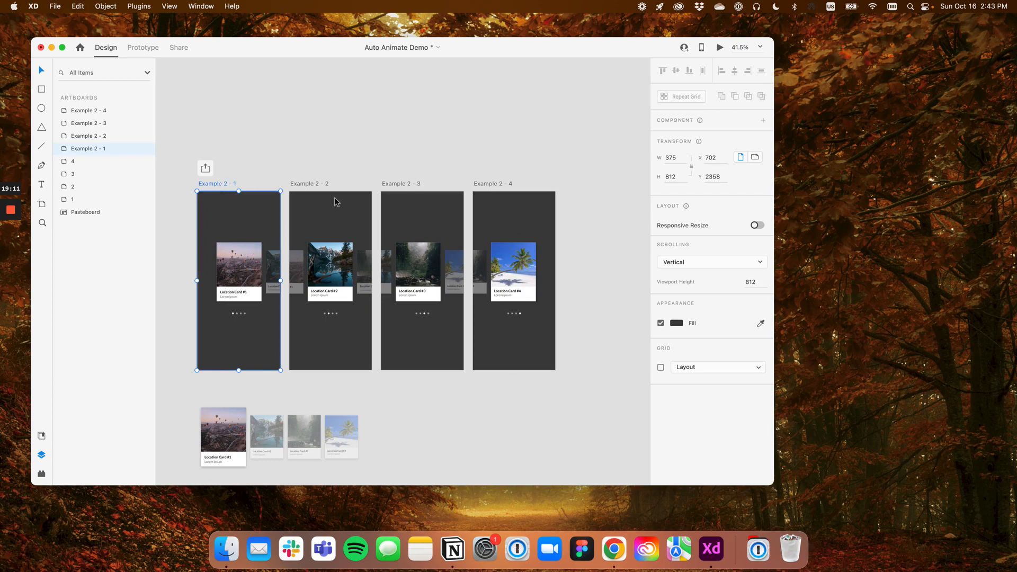
Duplicate the carousel group in Example 2 - 1 and place the copy on the pasteboard above the artboards
{"action": "left_click", "coordinate": [253, 268]}
{"action": "key", "text": "super+d"}
{"action": "left_click_drag", "start_coordinate": [253, 270], "coordinate": [252, 131]}
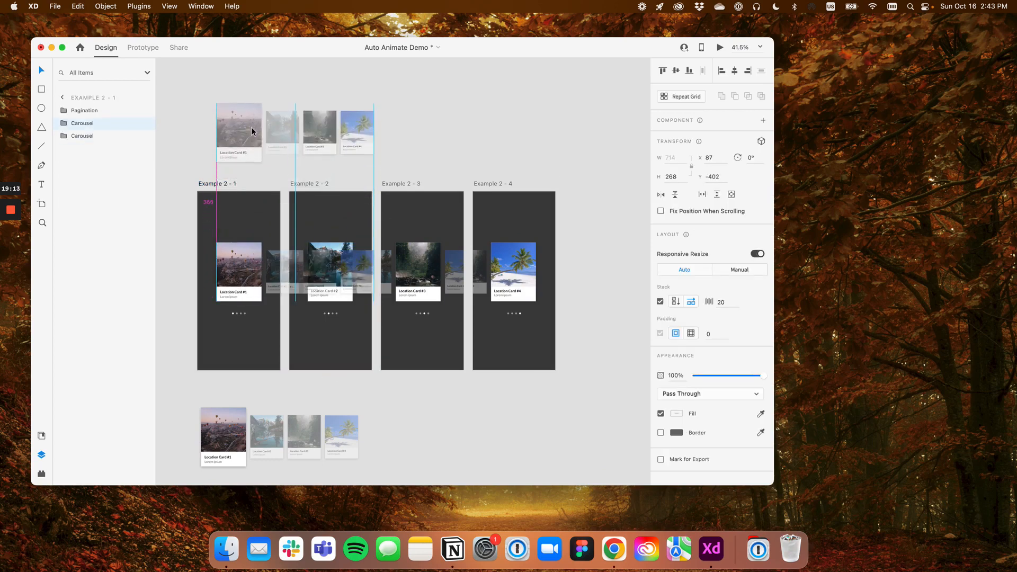
Set Card 3 and Card 4 in the carousel copy to 50% opacity
{"action": "double_click", "coordinate": [324, 134]}
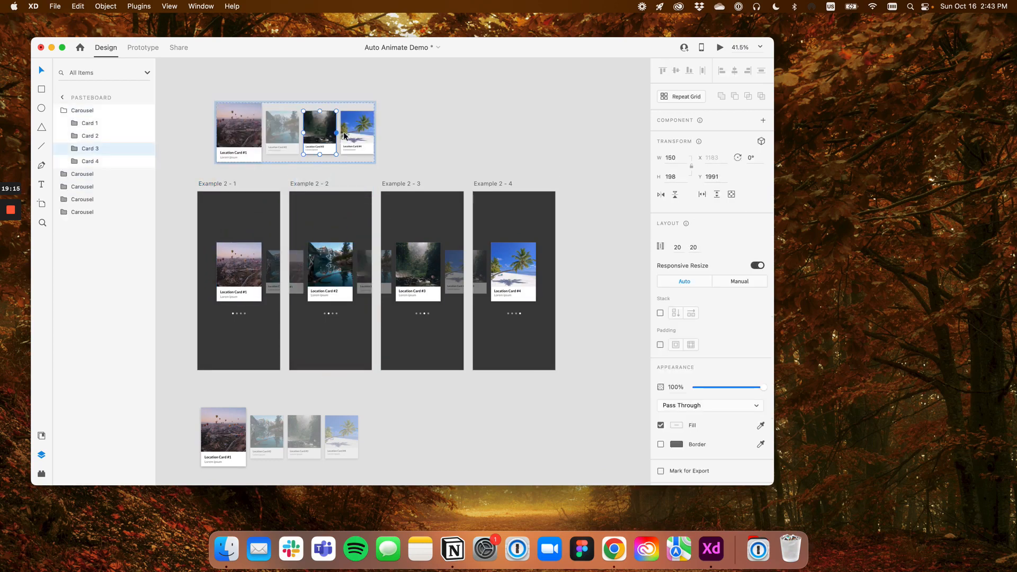
{"action": "left_click", "coordinate": [363, 136], "text": "shift"}
{"action": "key", "text": "5"}
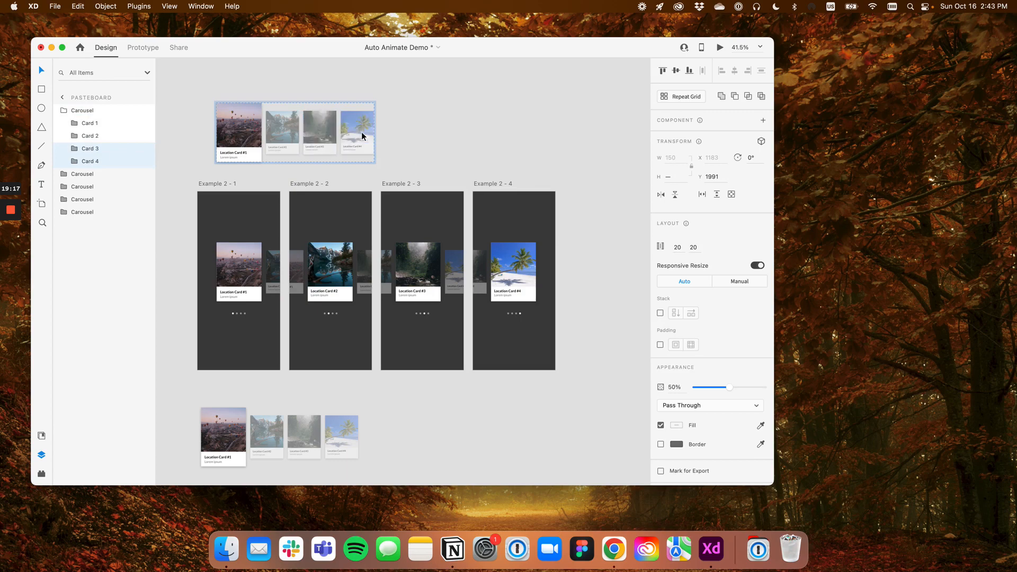
{"action": "left_click", "coordinate": [424, 124]}
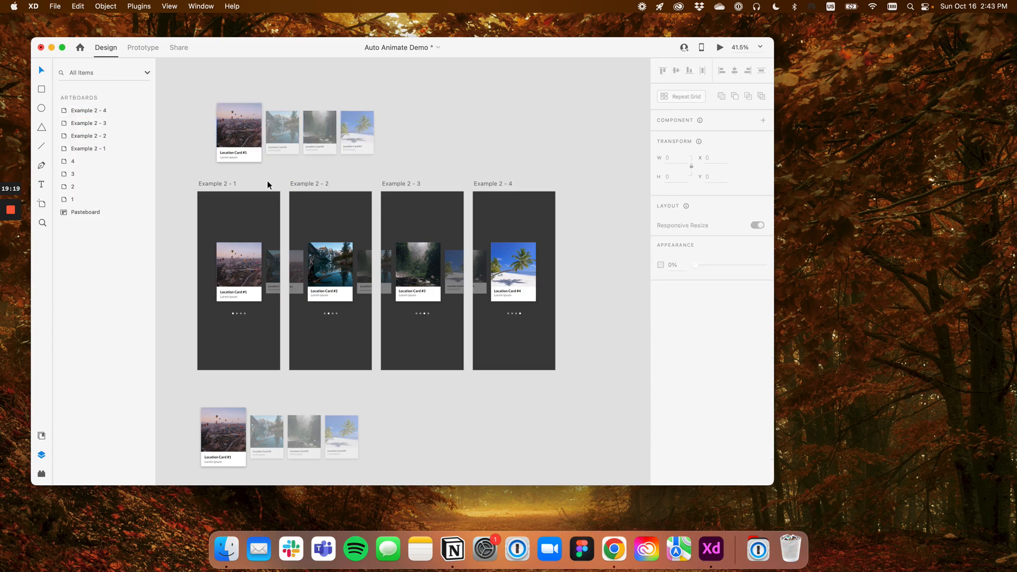
Remove the carousel copy from above the artboards and return to the Carousel group in Example 2 - 1
{"action": "left_click", "coordinate": [266, 132]}
{"action": "key", "text": "super+x"}
{"action": "key", "text": "super+v"}
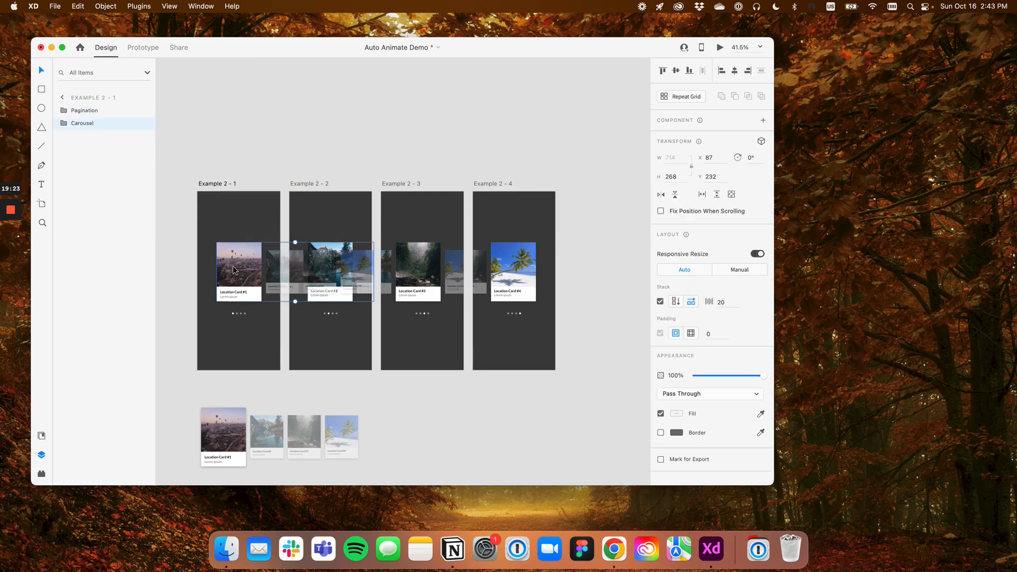
Examine the four carousel copies on the pasteboard below the Example 2 artboards, comparing which card is enlarged in each
{"action": "left_click_drag", "start_coordinate": [294, 378], "coordinate": [329, 202]}
{"action": "scroll", "coordinate": [366, 233], "scroll_direction": "down", "scroll_amount": 1}
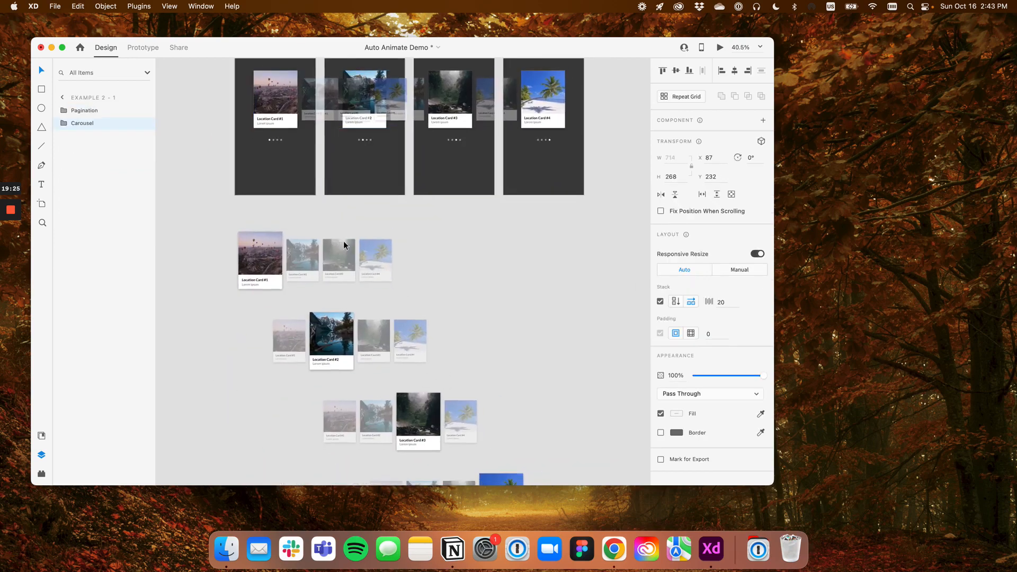
{"action": "left_click_drag", "start_coordinate": [409, 236], "coordinate": [385, 193]}
{"action": "left_click", "coordinate": [434, 199]}
{"action": "scroll", "coordinate": [354, 194], "scroll_direction": "down", "scroll_amount": 3}
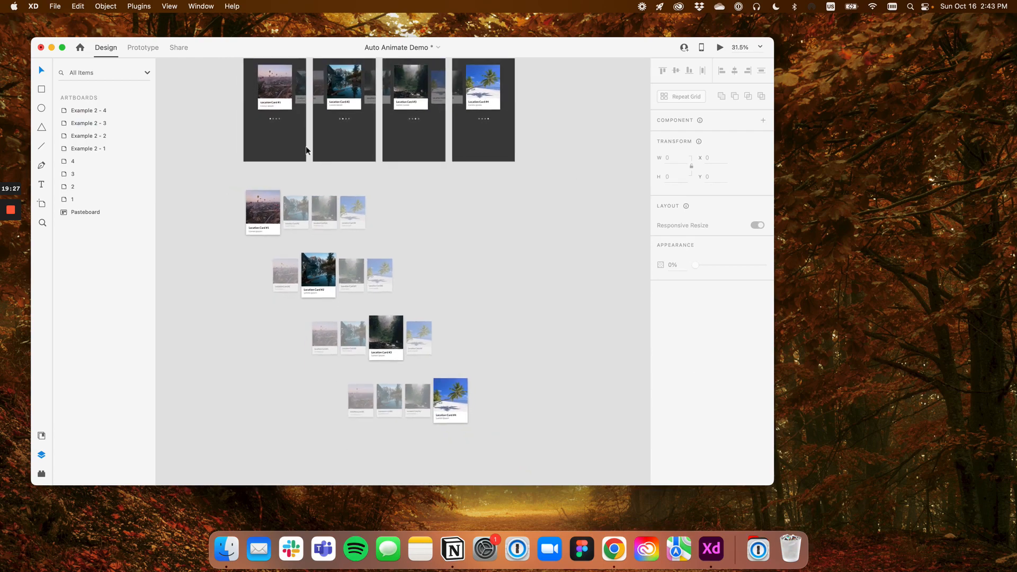
{"action": "scroll", "coordinate": [433, 233], "scroll_direction": "up", "scroll_amount": 2}
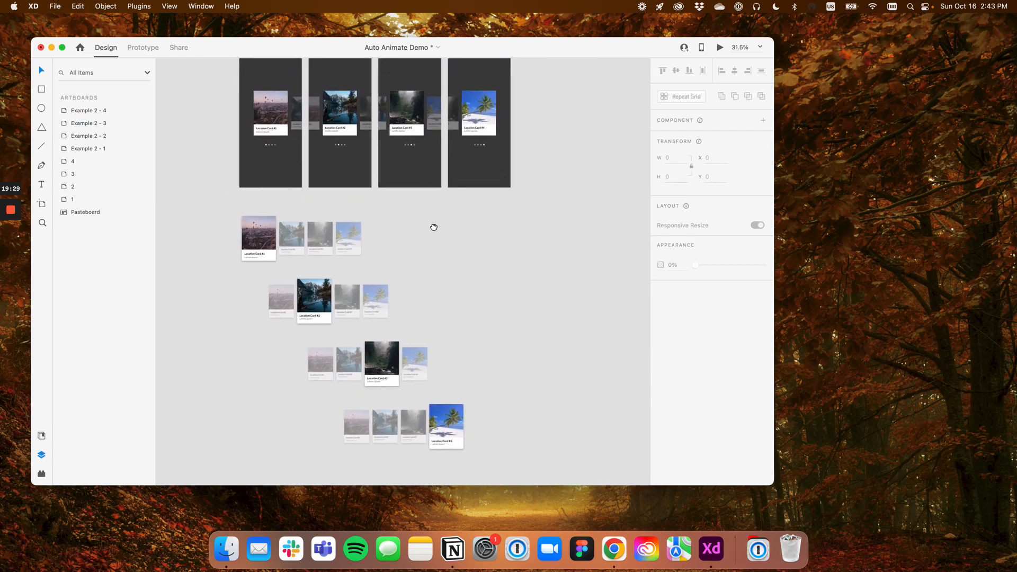
{"action": "left_click", "coordinate": [267, 258]}
{"action": "scroll", "coordinate": [268, 255], "scroll_direction": "up", "scroll_amount": 3}
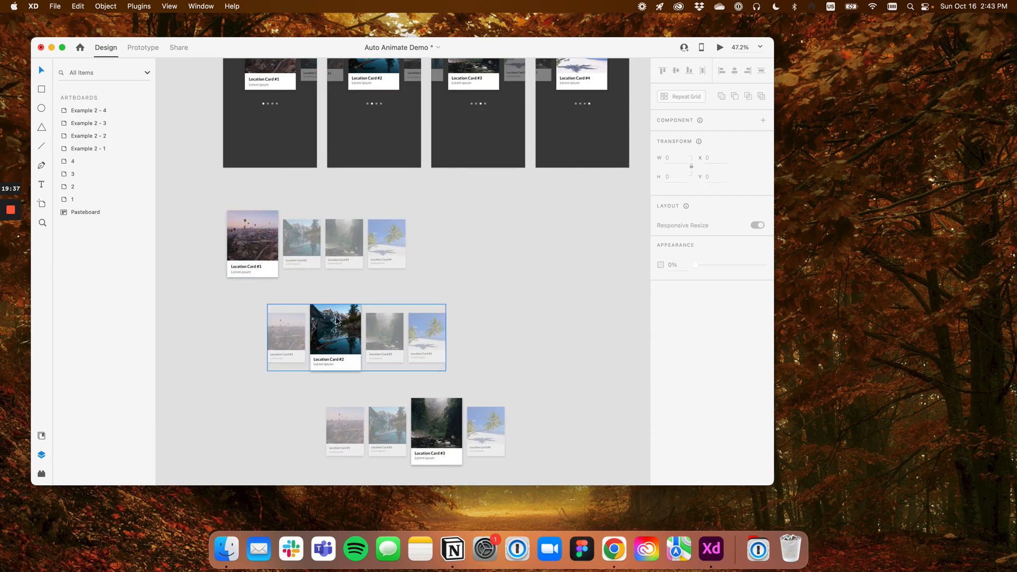
{"action": "scroll", "coordinate": [397, 284], "scroll_direction": "down", "scroll_amount": 2}
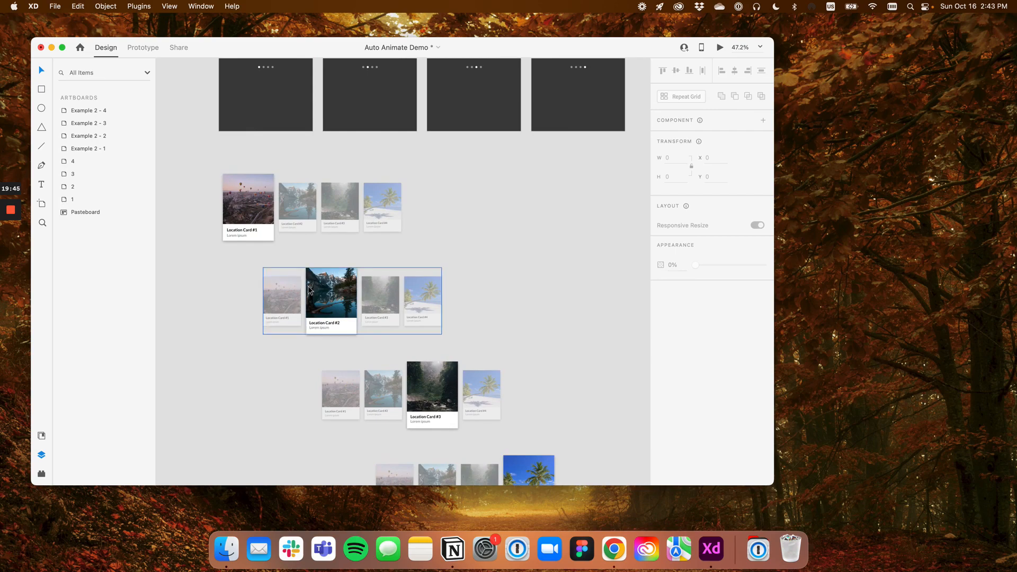
{"action": "scroll", "coordinate": [328, 294], "scroll_direction": "up", "scroll_amount": 3}
{"action": "scroll", "coordinate": [323, 295], "scroll_direction": "down", "scroll_amount": 1}
{"action": "scroll", "coordinate": [323, 294], "scroll_direction": "left", "scroll_amount": 1}
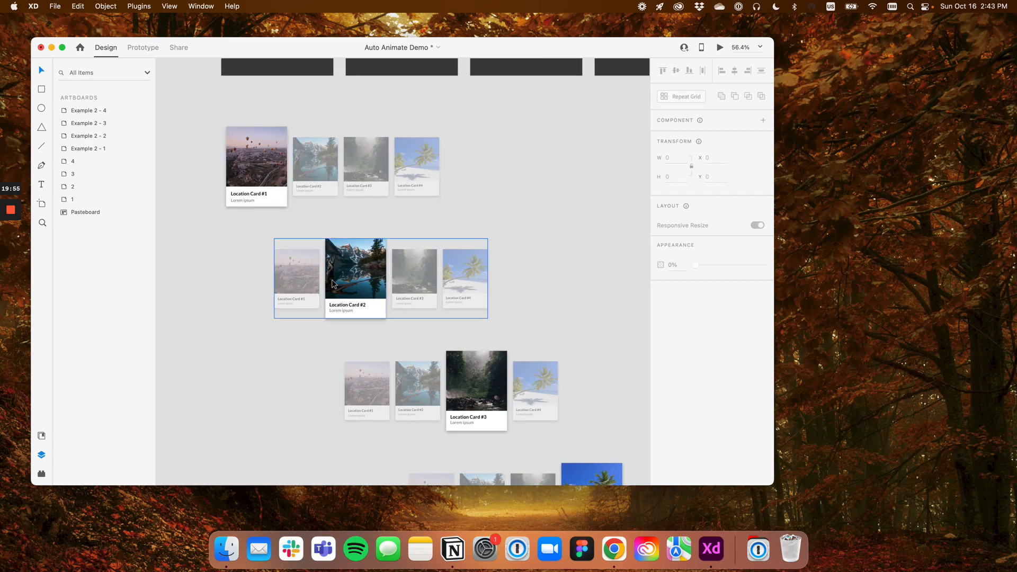
{"action": "scroll", "coordinate": [317, 297], "scroll_direction": "down", "scroll_amount": 3}
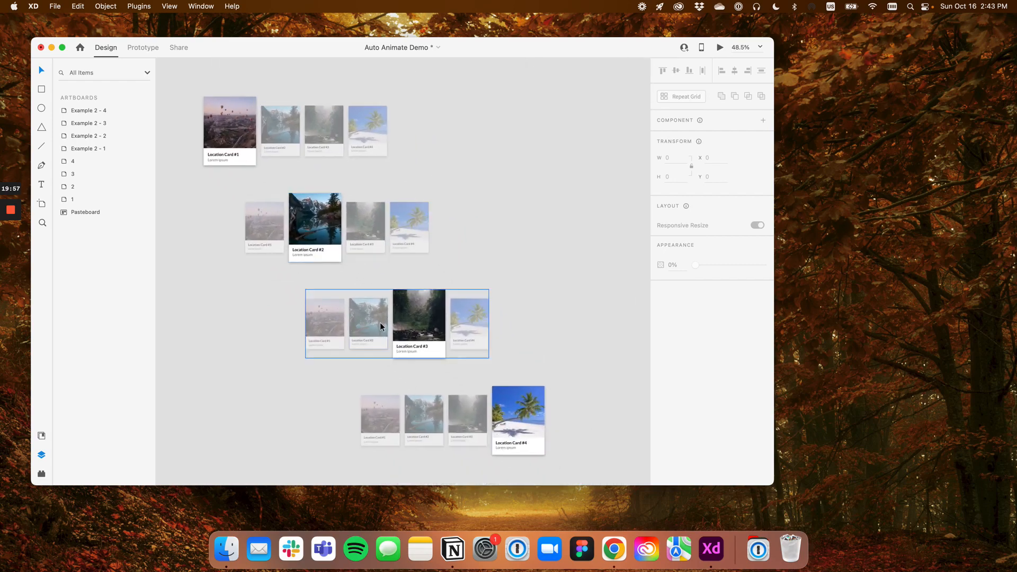
Select the carousel copy with Location Card #4 enlarged, check the pasteboard's Carousel groups, and clear the selection
{"action": "left_click", "coordinate": [485, 412]}
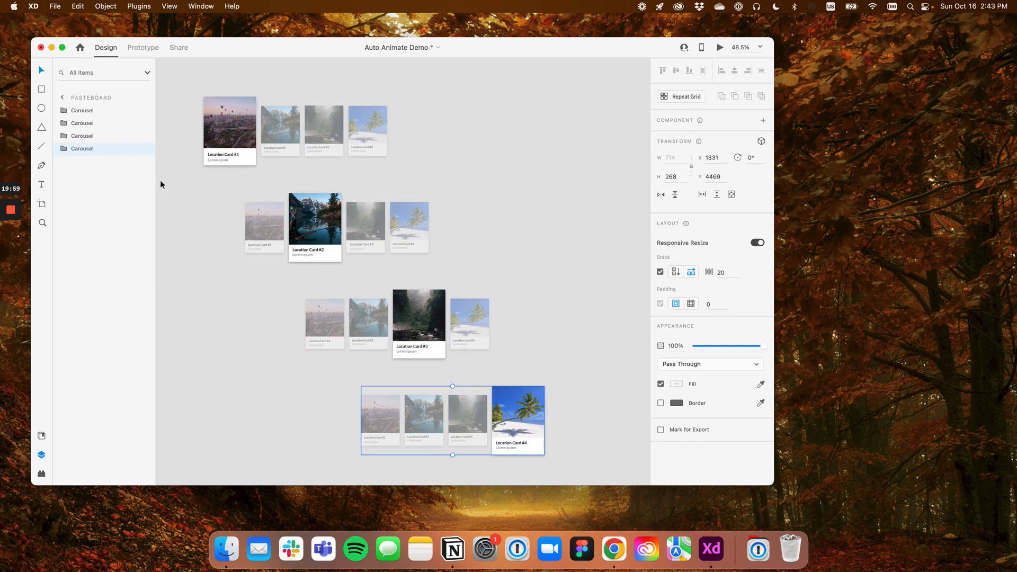
{"action": "left_click", "coordinate": [64, 148]}
{"action": "left_click", "coordinate": [62, 135]}
{"action": "left_click", "coordinate": [62, 136]}
{"action": "left_click", "coordinate": [64, 148]}
{"action": "left_click", "coordinate": [365, 168]}
Switch to Prototype mode and inspect the interaction on Card 2 in the Example 2 - 1 carousel
{"action": "scroll", "coordinate": [365, 169], "scroll_direction": "up", "scroll_amount": 10}
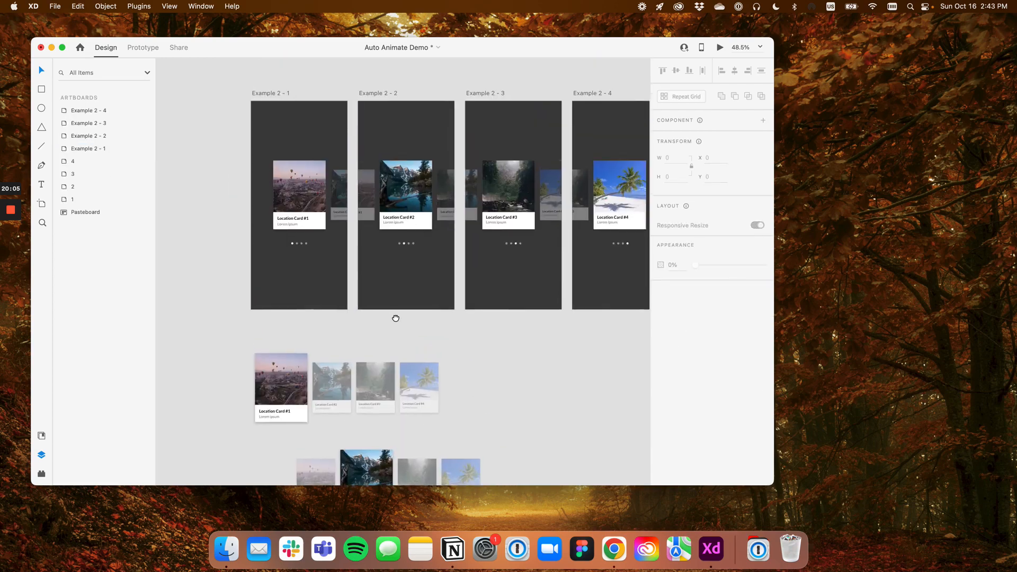
{"action": "scroll", "coordinate": [379, 257], "scroll_direction": "up", "scroll_amount": 2}
{"action": "left_click", "coordinate": [288, 217]}
{"action": "scroll", "coordinate": [286, 231], "scroll_direction": "up", "scroll_amount": 3}
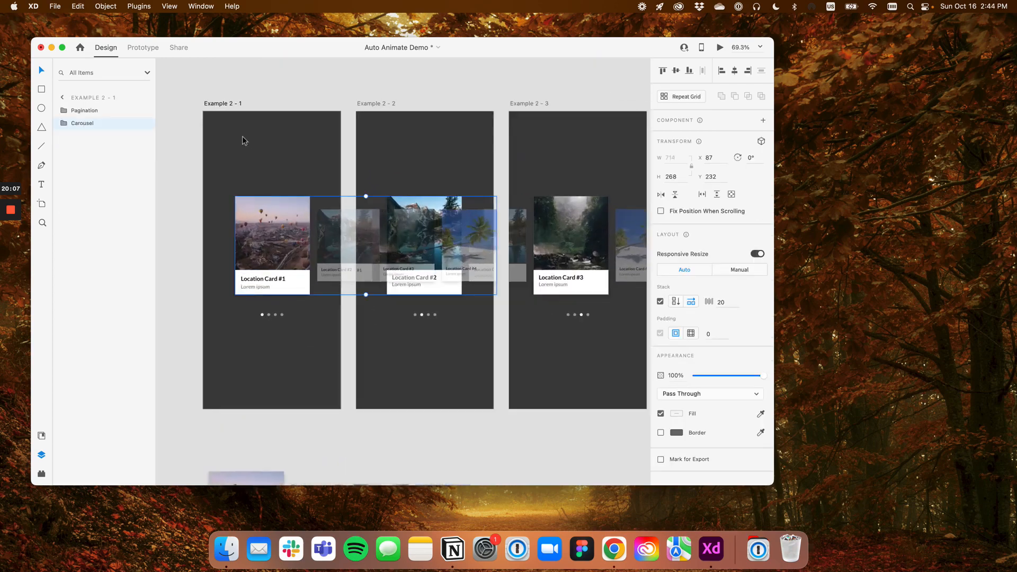
{"action": "left_click", "coordinate": [143, 47]}
{"action": "double_click", "coordinate": [278, 221]}
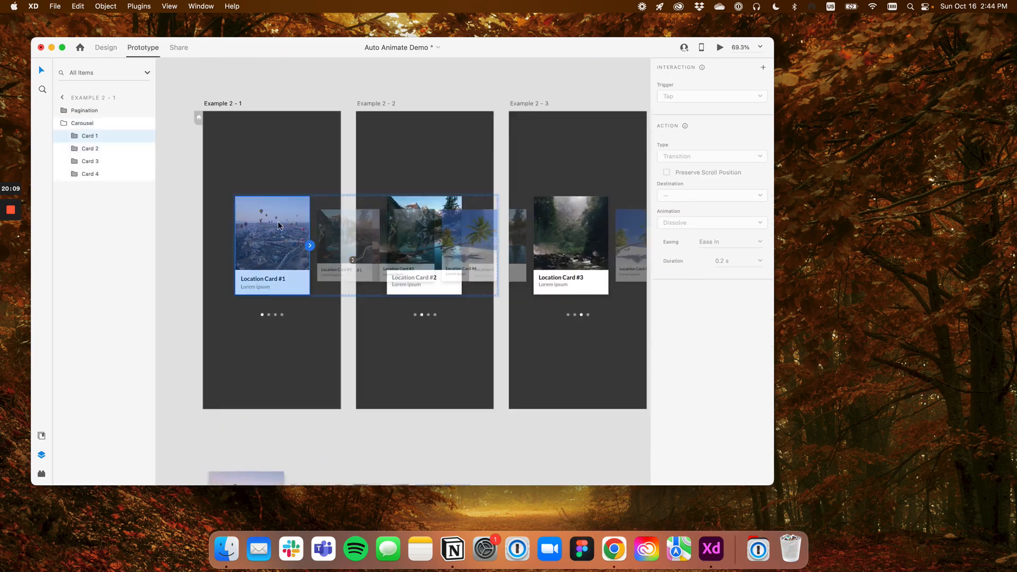
{"action": "left_click", "coordinate": [335, 241]}
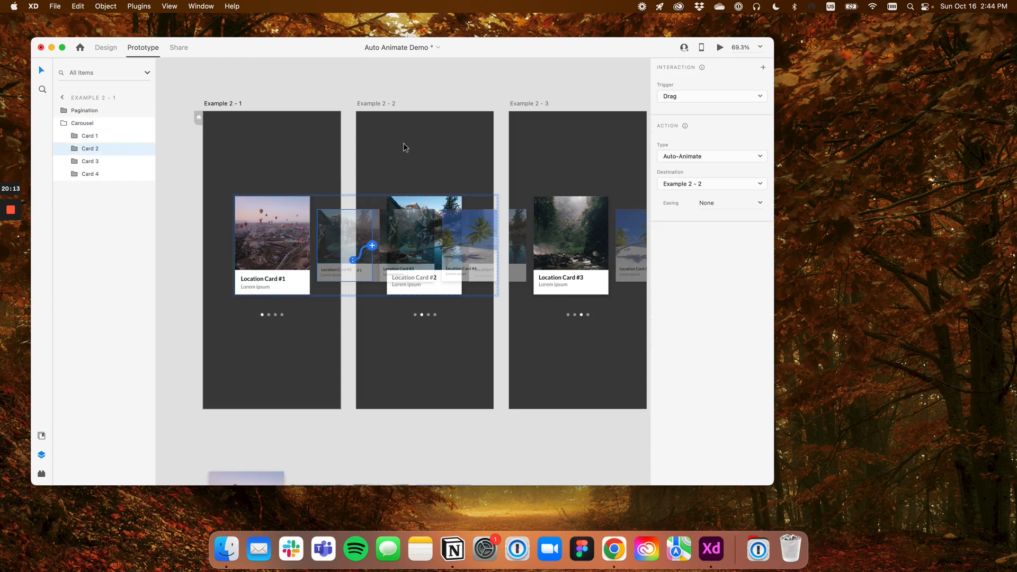
Inspect the Carousel group in Example 2 - 2, looking at its prototype links and opening Card 3
{"action": "left_click", "coordinate": [388, 105]}
{"action": "left_click", "coordinate": [371, 232]}
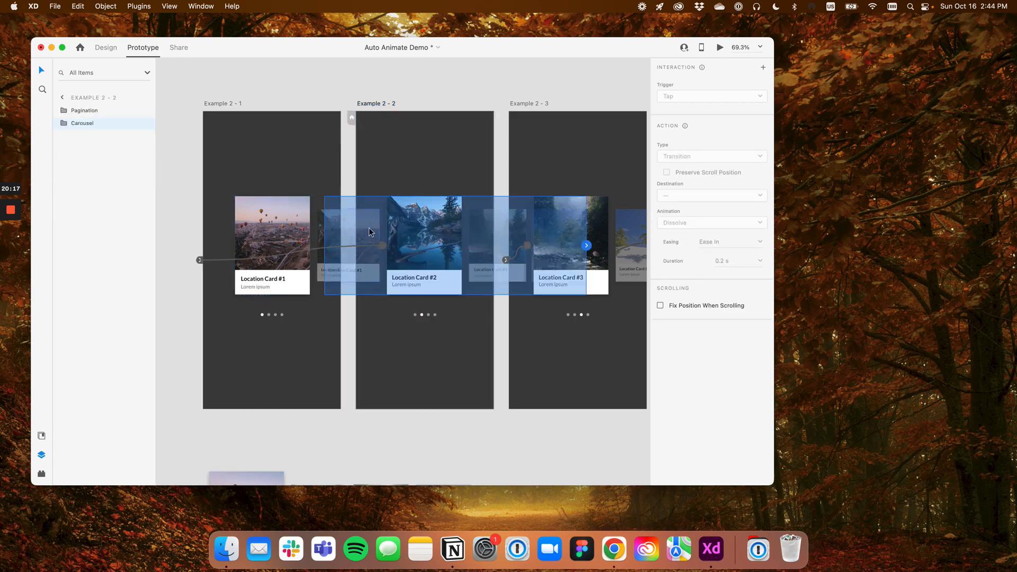
{"action": "double_click", "coordinate": [377, 230]}
{"action": "left_click", "coordinate": [461, 157]}
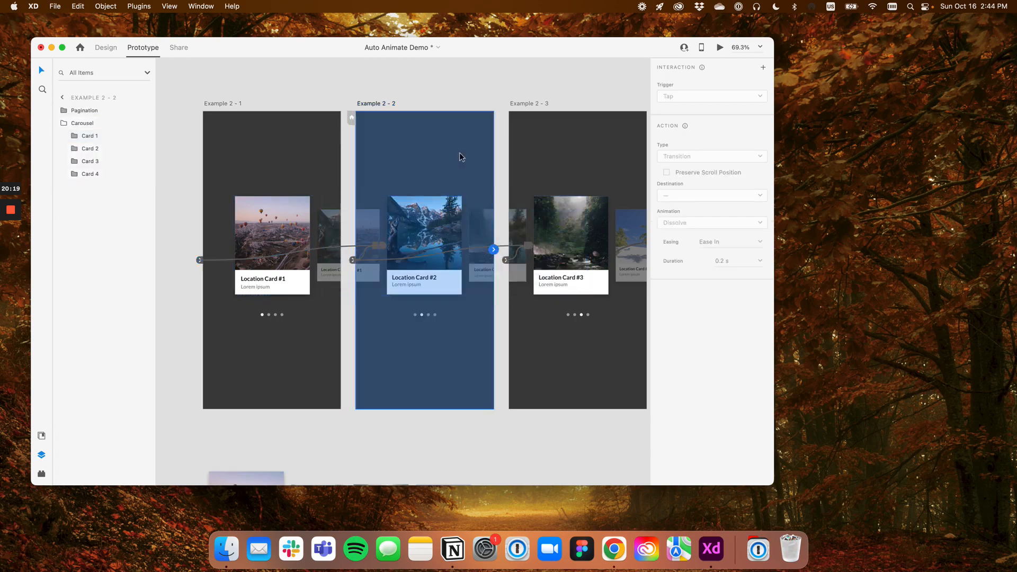
{"action": "scroll", "coordinate": [408, 159], "scroll_direction": "up", "scroll_amount": 5}
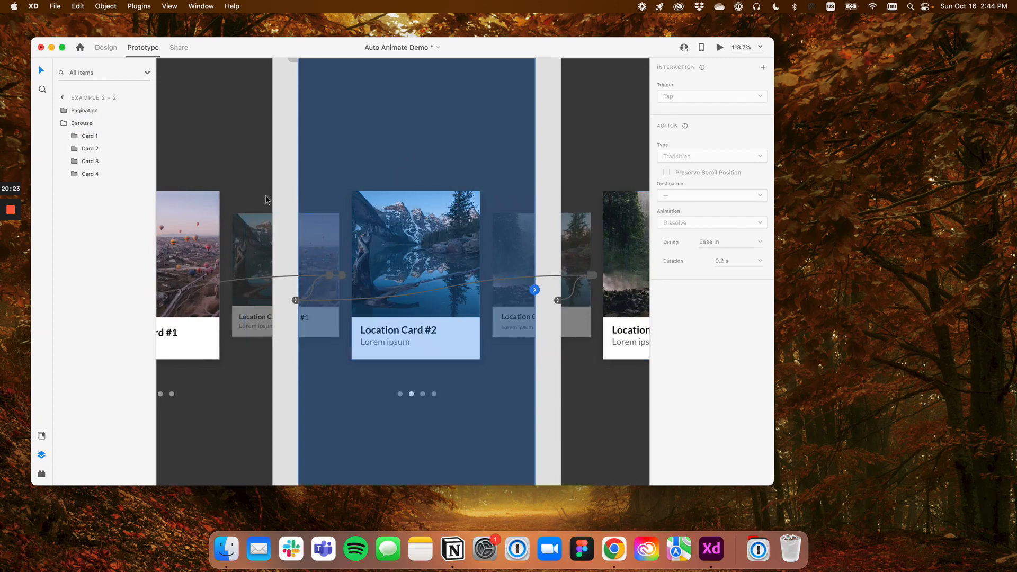
{"action": "left_click", "coordinate": [512, 240], "text": "super"}
{"action": "scroll", "coordinate": [601, 149], "scroll_direction": "down", "scroll_amount": 3}
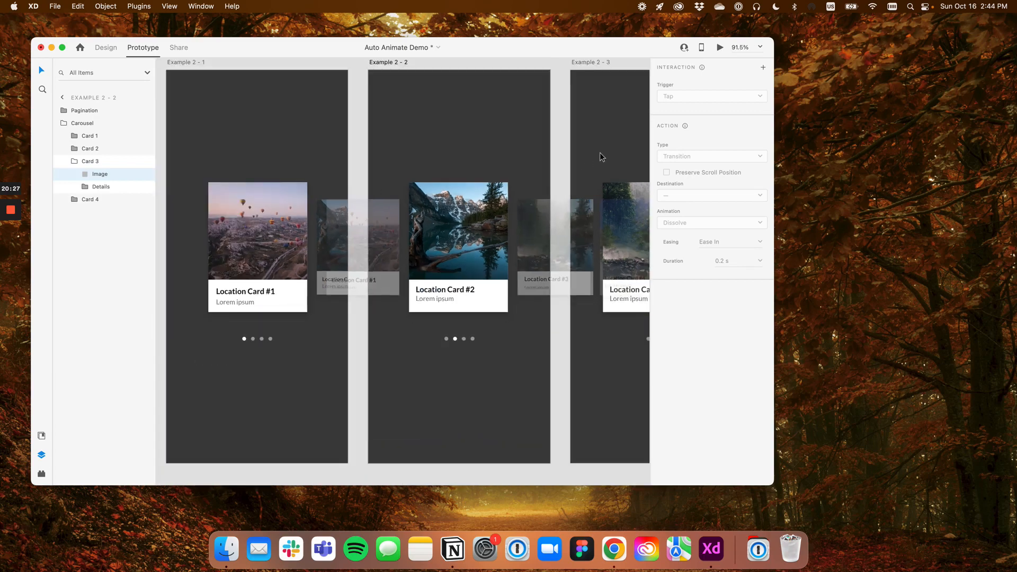
Examine the prototype links on Example 2 - 3 and across the four Example 2 artboards
{"action": "left_click_drag", "start_coordinate": [600, 152], "coordinate": [356, 165]}
{"action": "scroll", "coordinate": [356, 165], "scroll_direction": "down", "scroll_amount": 5}
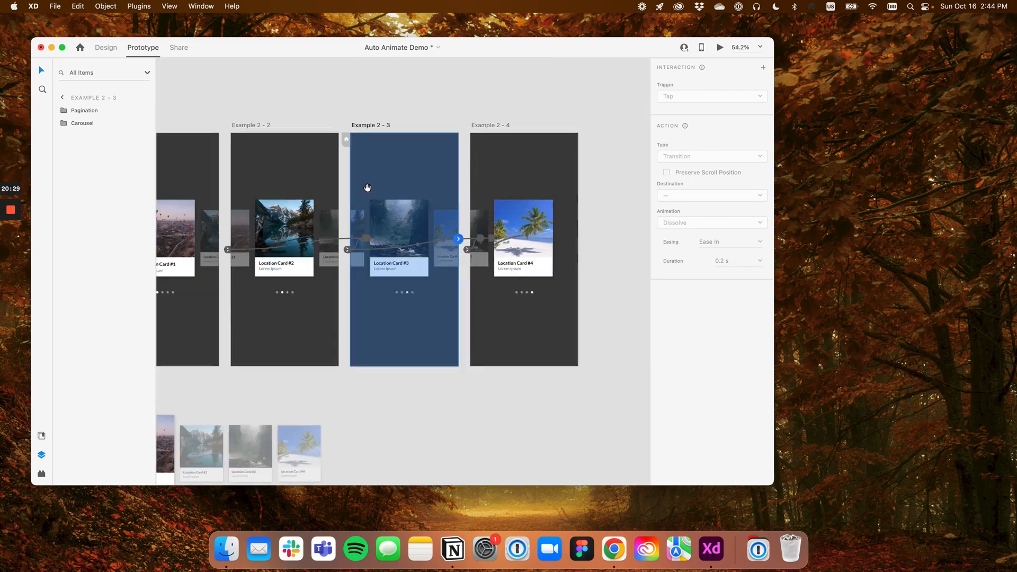
{"action": "left_click_drag", "start_coordinate": [490, 182], "coordinate": [461, 182]}
{"action": "scroll", "coordinate": [461, 182], "scroll_direction": "down", "scroll_amount": 2}
{"action": "scroll", "coordinate": [461, 183], "scroll_direction": "up", "scroll_amount": 2}
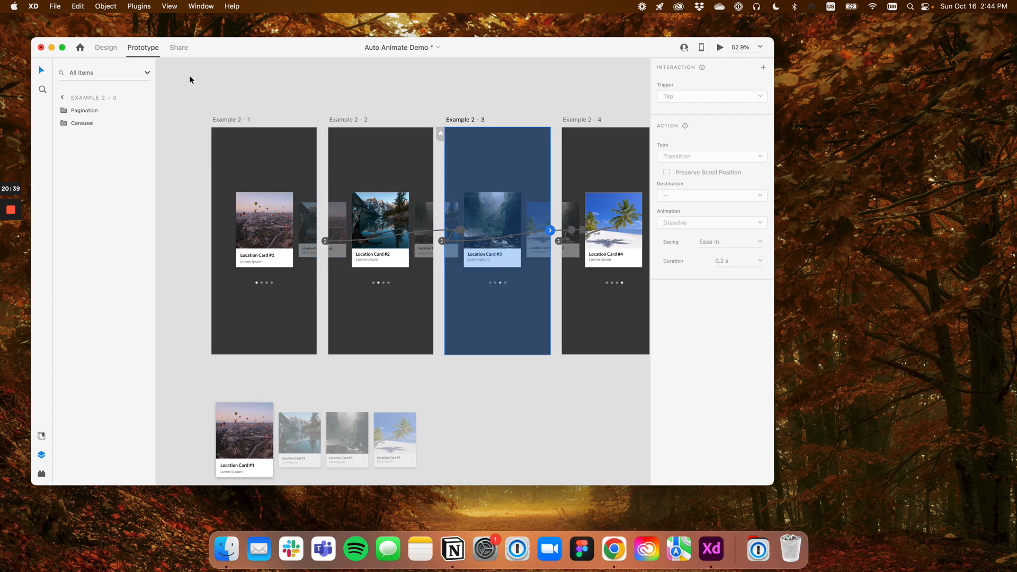
Preview the prototype from Example 2 - 1 and swipe the carousel forward to Location Card #4
{"action": "left_click", "coordinate": [224, 122]}
{"action": "left_click", "coordinate": [719, 48]}
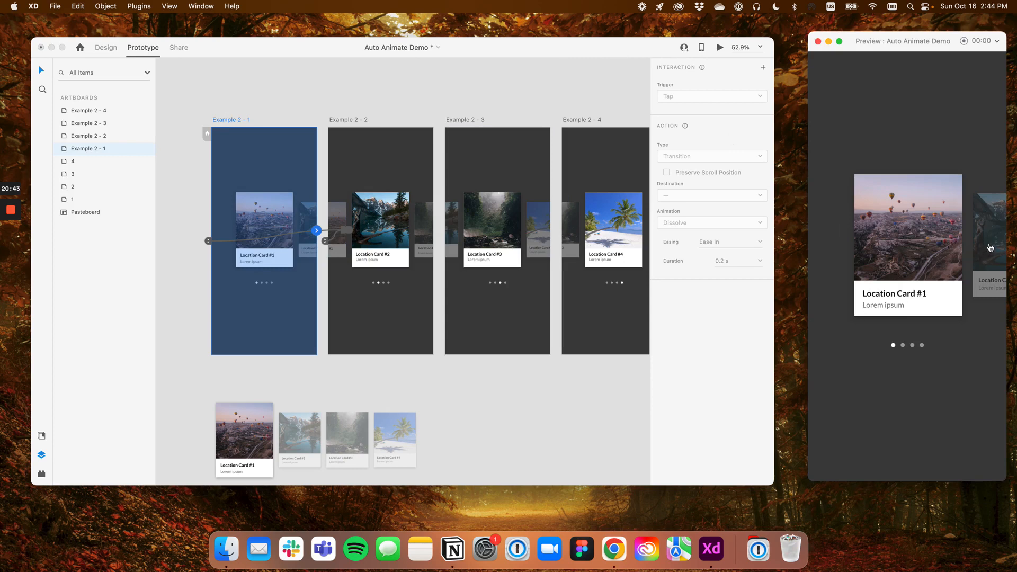
{"action": "left_click_drag", "start_coordinate": [990, 247], "coordinate": [868, 258]}
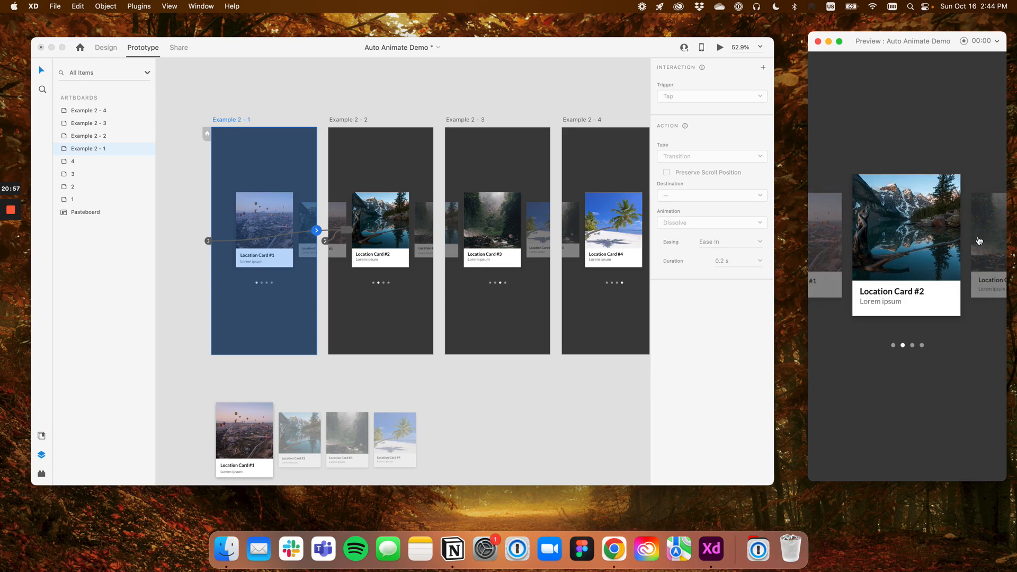
{"action": "left_click", "coordinate": [982, 241]}
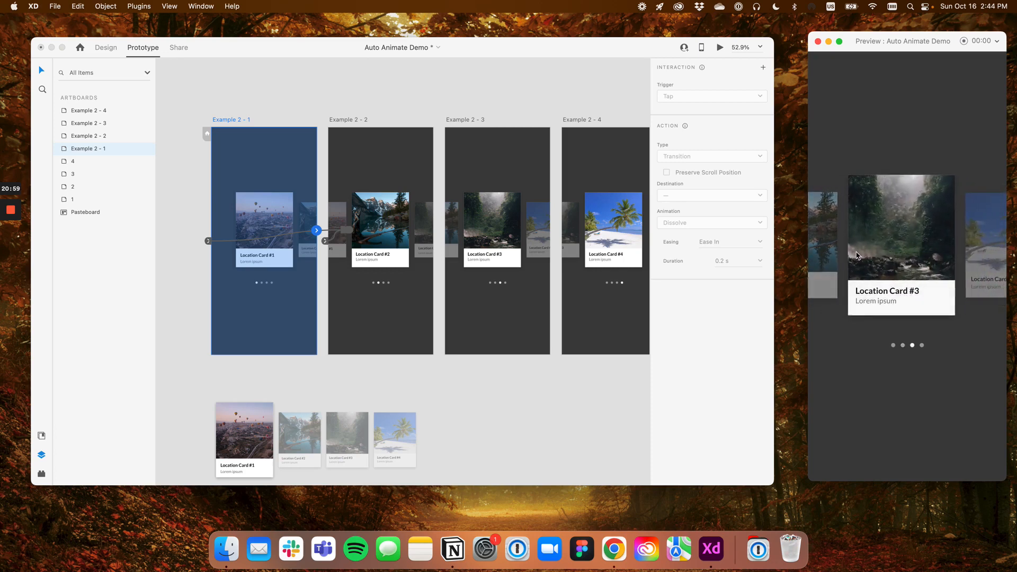
{"action": "left_click", "coordinate": [975, 244]}
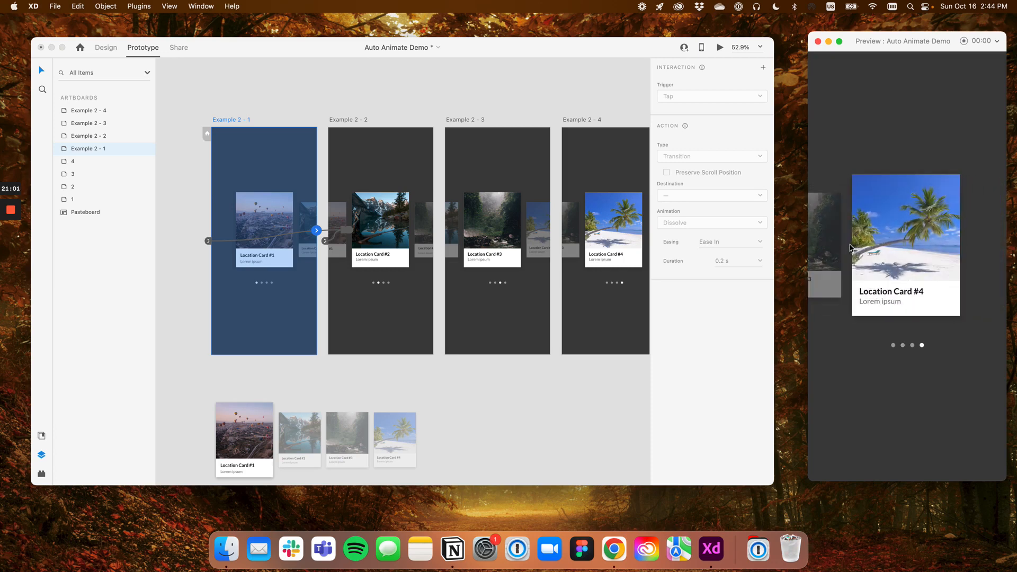
Swipe the previewed carousel back from Location Card #4 to Location Card #1
{"action": "left_click", "coordinate": [828, 253]}
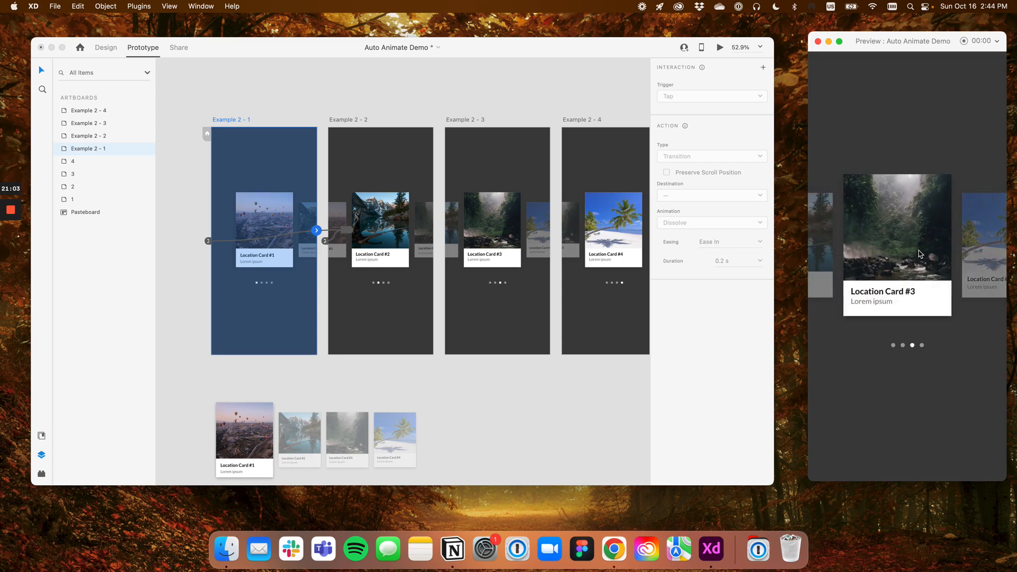
{"action": "left_click", "coordinate": [848, 249]}
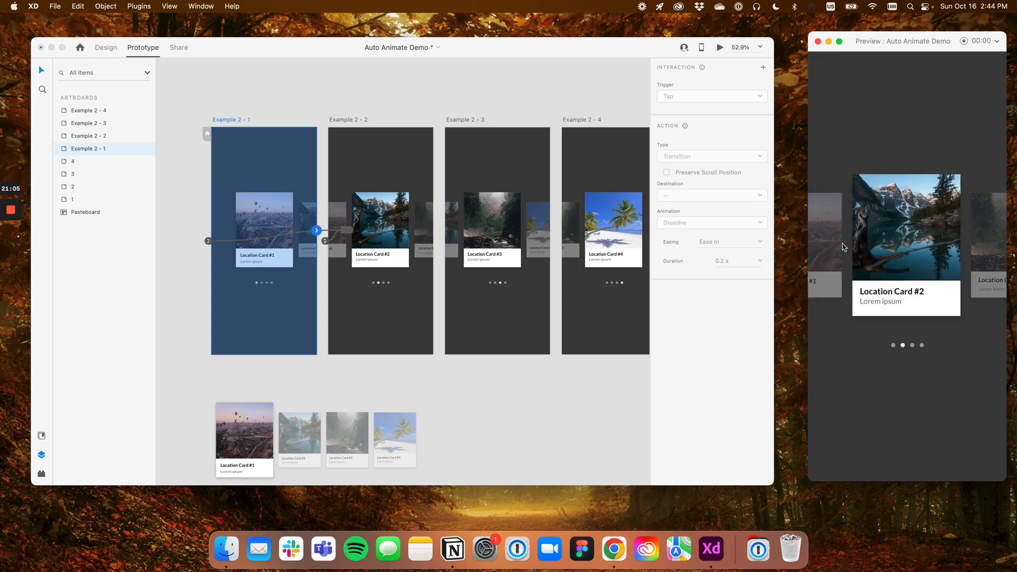
{"action": "left_click", "coordinate": [843, 249]}
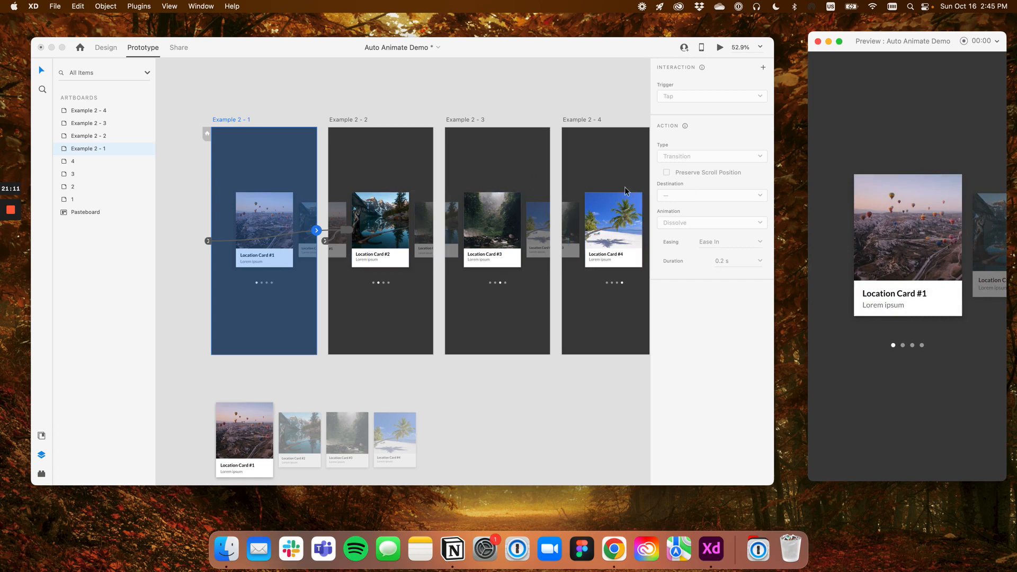
Swipe forward again to Location Card #4 and back to Location Card #3, then close the preview
{"action": "left_click", "coordinate": [968, 248]}
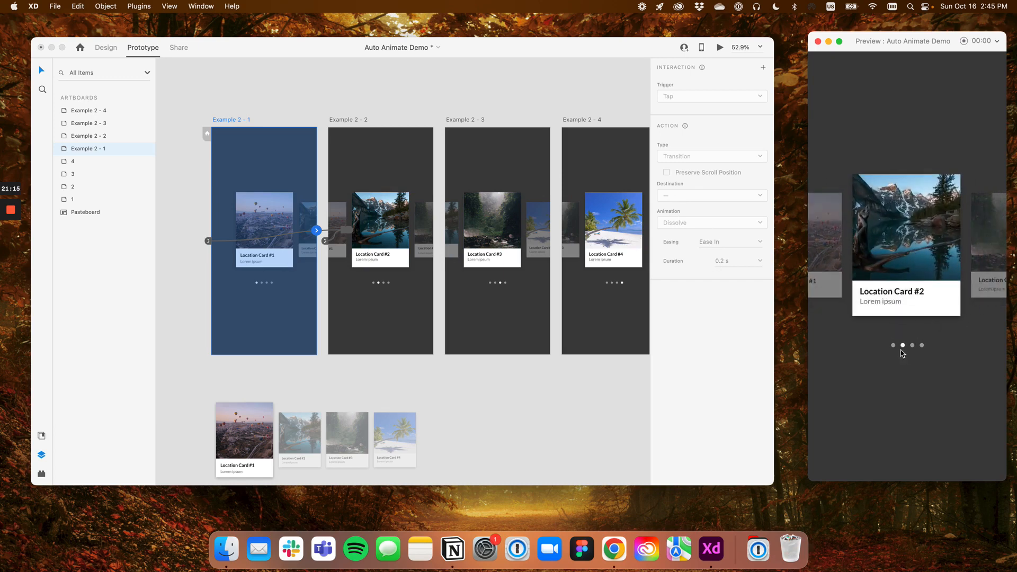
{"action": "left_click", "coordinate": [992, 256]}
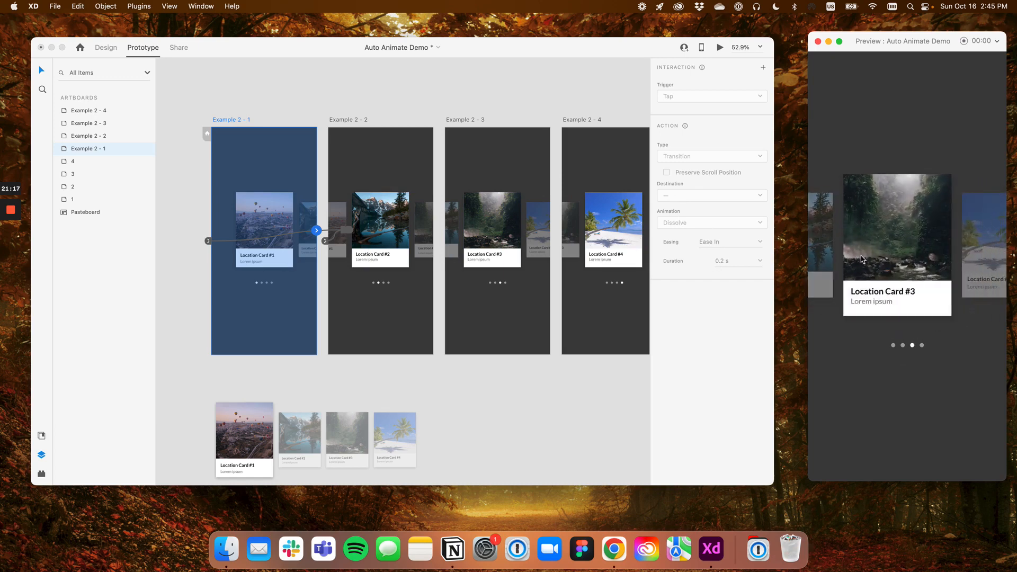
{"action": "left_click", "coordinate": [983, 245]}
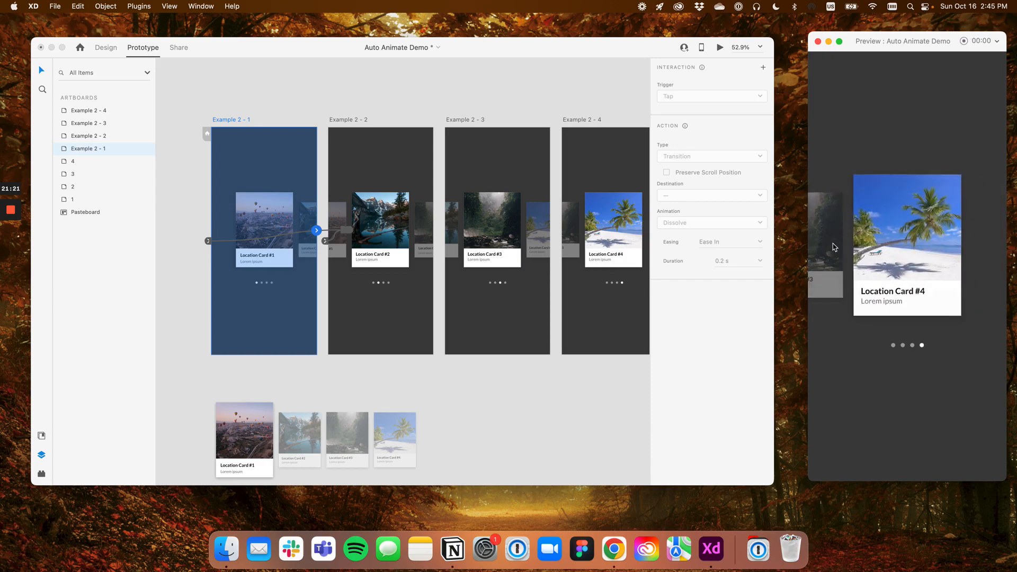
{"action": "left_click", "coordinate": [829, 248]}
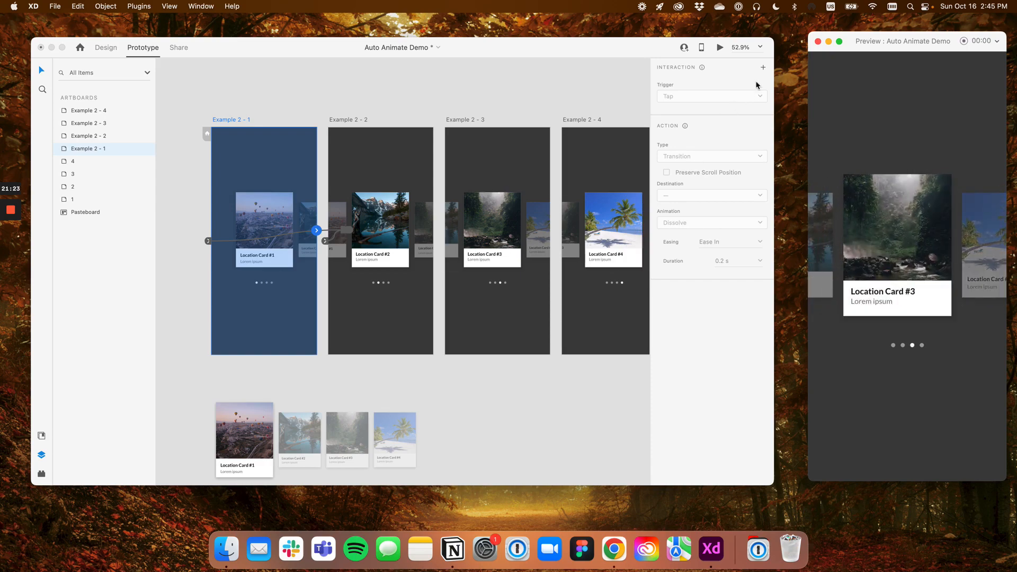
{"action": "left_click", "coordinate": [818, 41]}
Move the program window aside and review the four Example 2 artboards and the Carousel group in Example 2 - 1
{"action": "left_click_drag", "start_coordinate": [574, 55], "coordinate": [657, 55]}
{"action": "scroll", "coordinate": [603, 145], "scroll_direction": "down", "scroll_amount": 4}
{"action": "scroll", "coordinate": [618, 246], "scroll_direction": "up", "scroll_amount": 5}
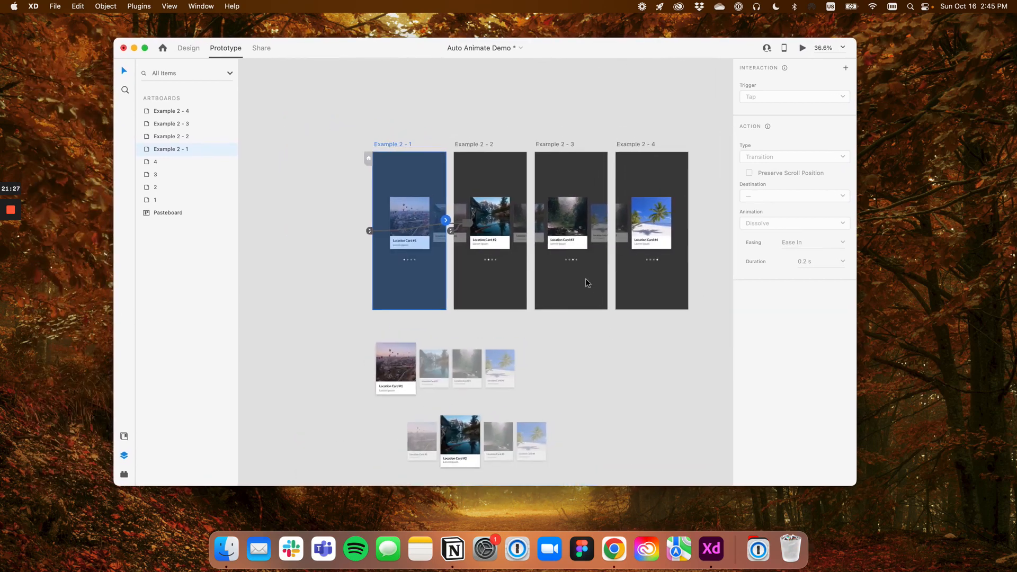
{"action": "scroll", "coordinate": [580, 259], "scroll_direction": "down", "scroll_amount": 1}
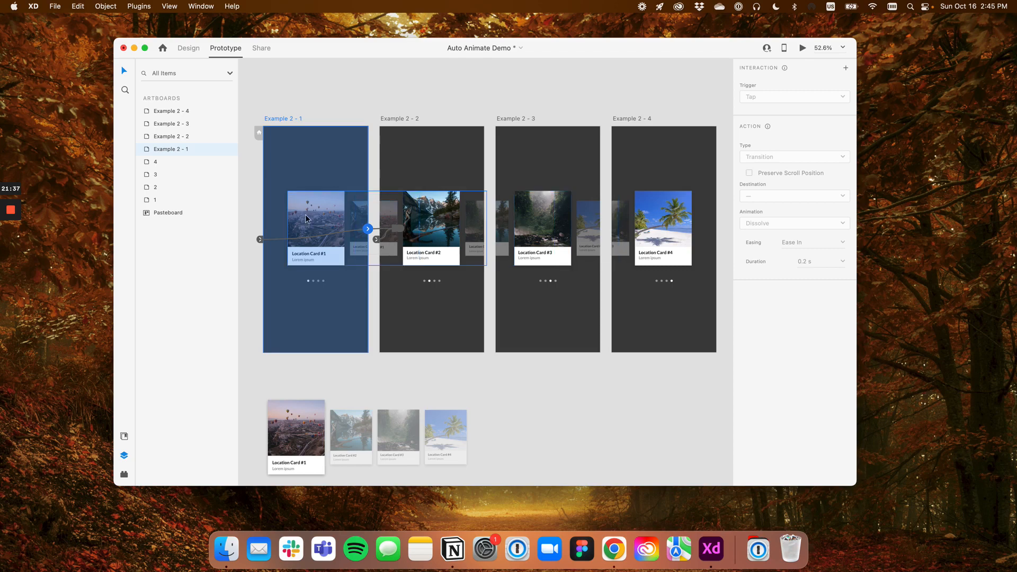
{"action": "left_click", "coordinate": [319, 217]}
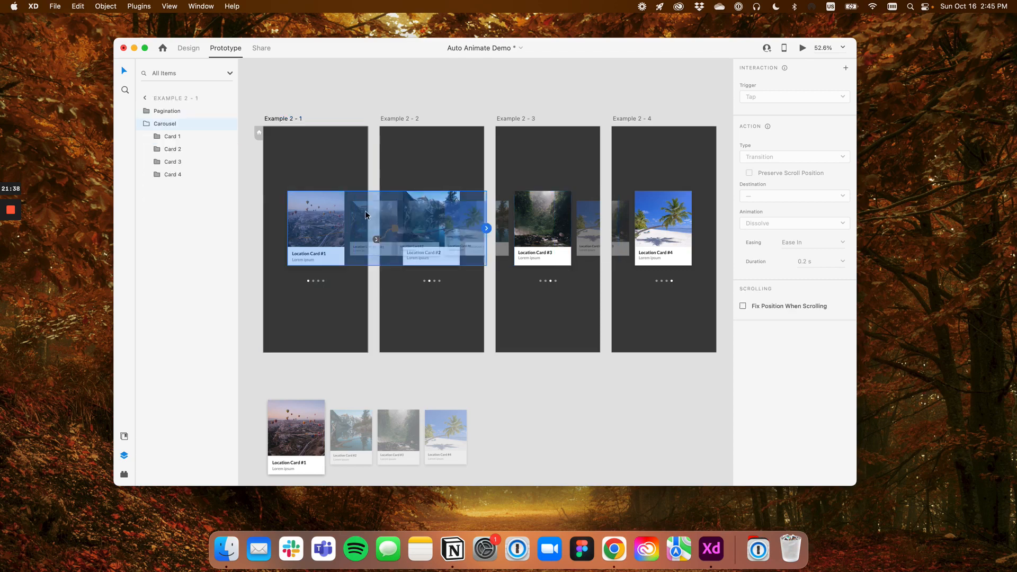
{"action": "left_click", "coordinate": [593, 402]}
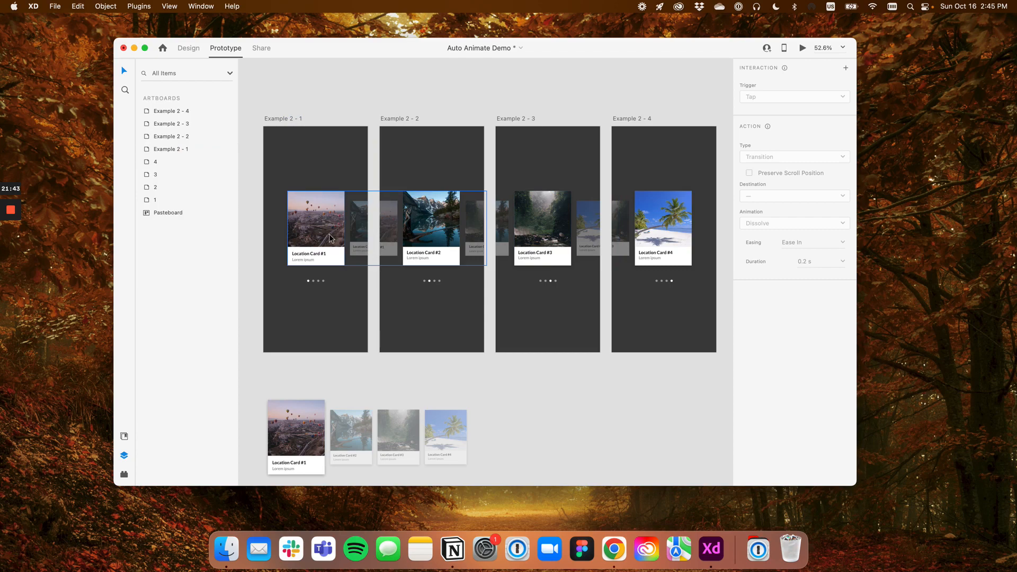
{"action": "scroll", "coordinate": [389, 252], "scroll_direction": "down", "scroll_amount": 3}
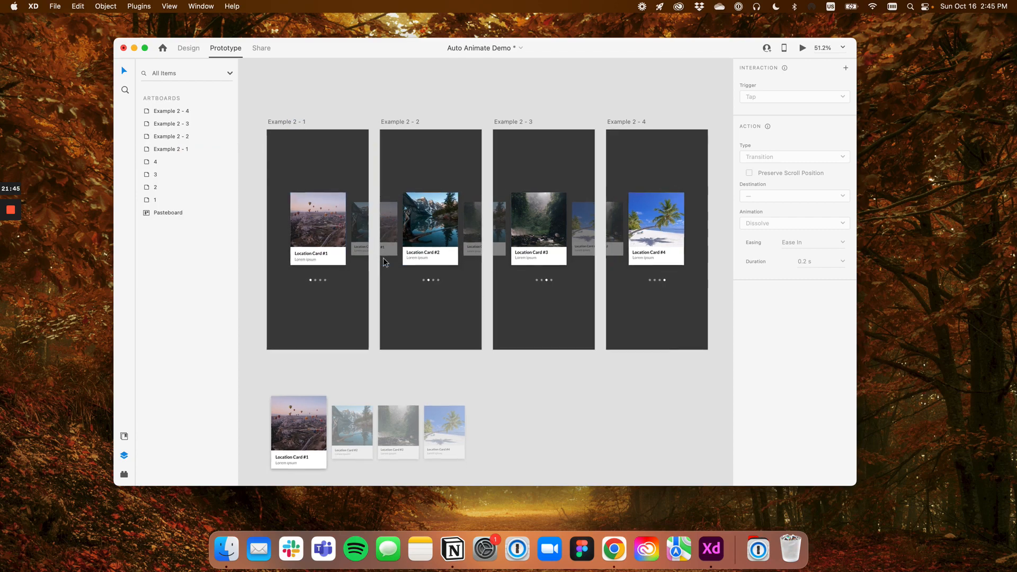